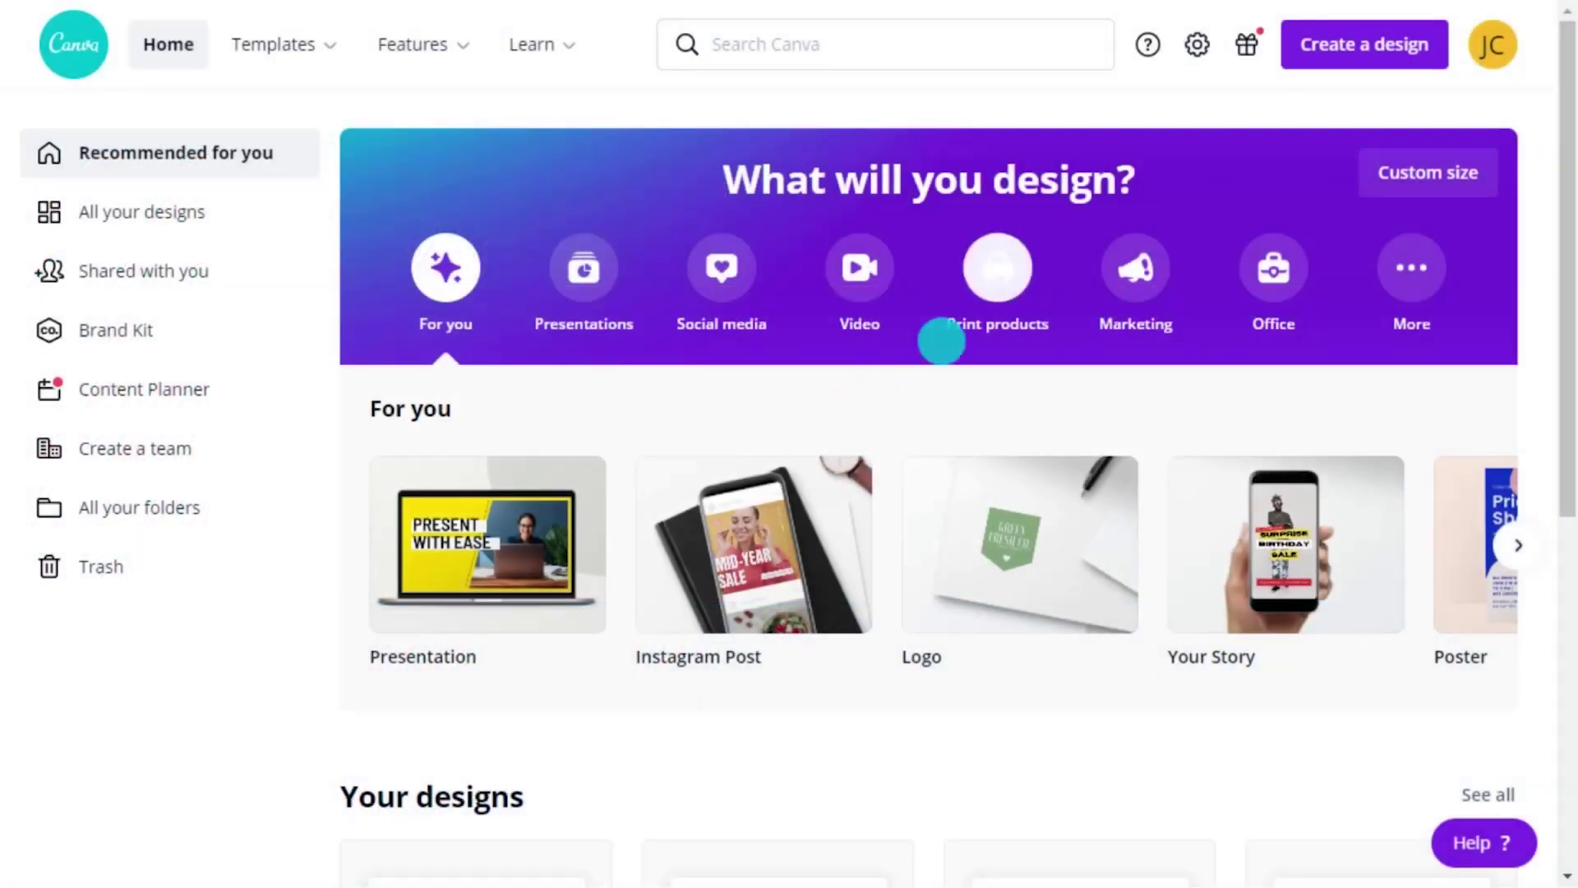
Create a new blank 16:9 Presentation design
{"action": "left_click", "coordinate": [1341, 59]}
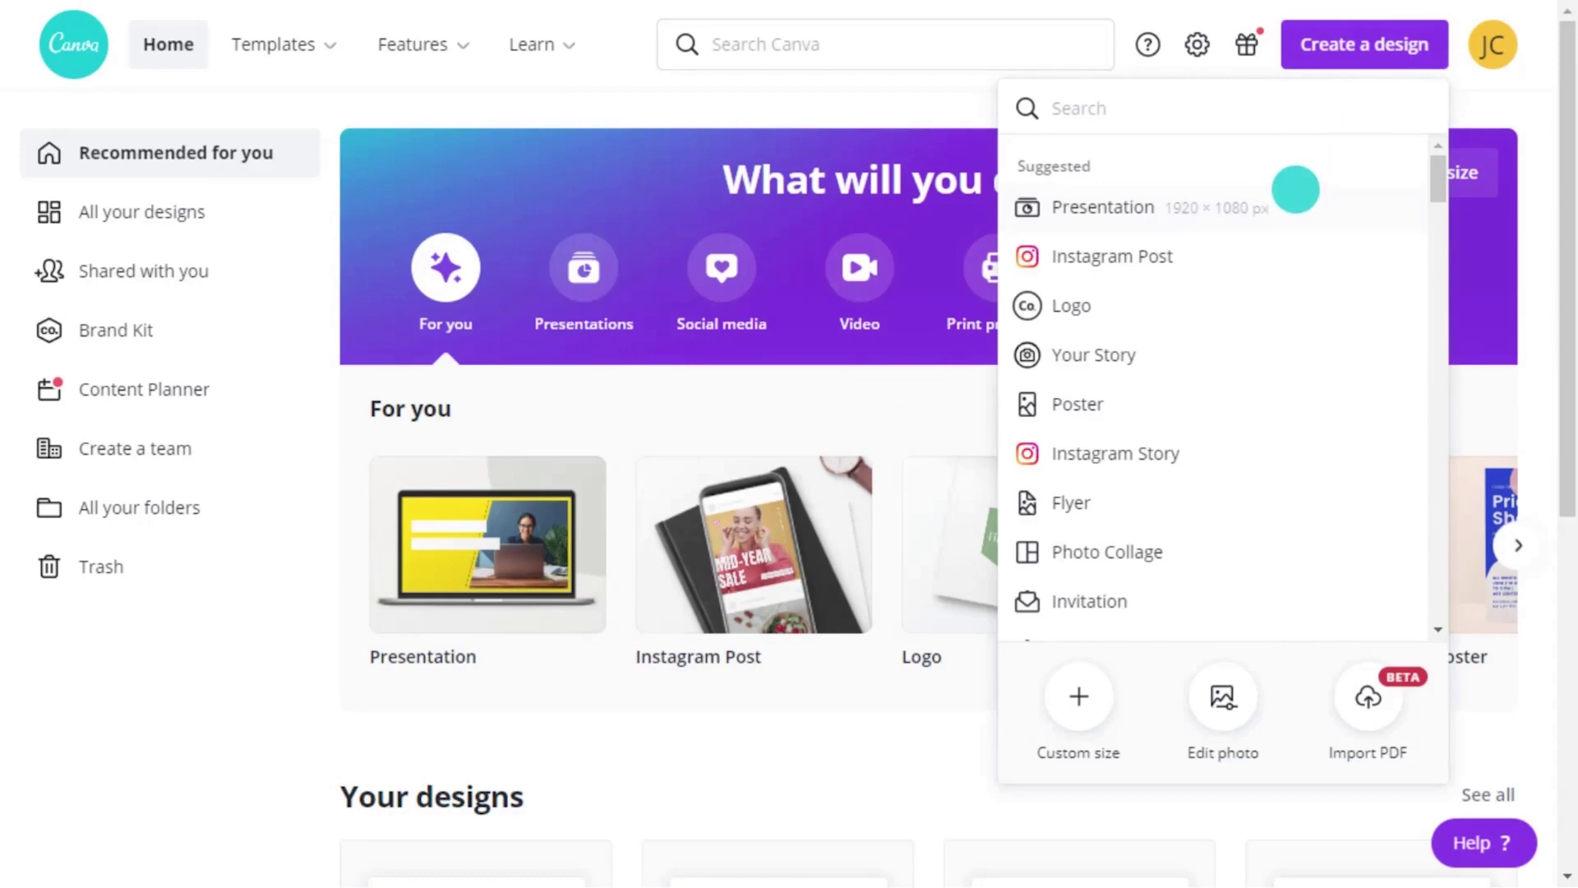
{"action": "left_click", "coordinate": [1293, 200]}
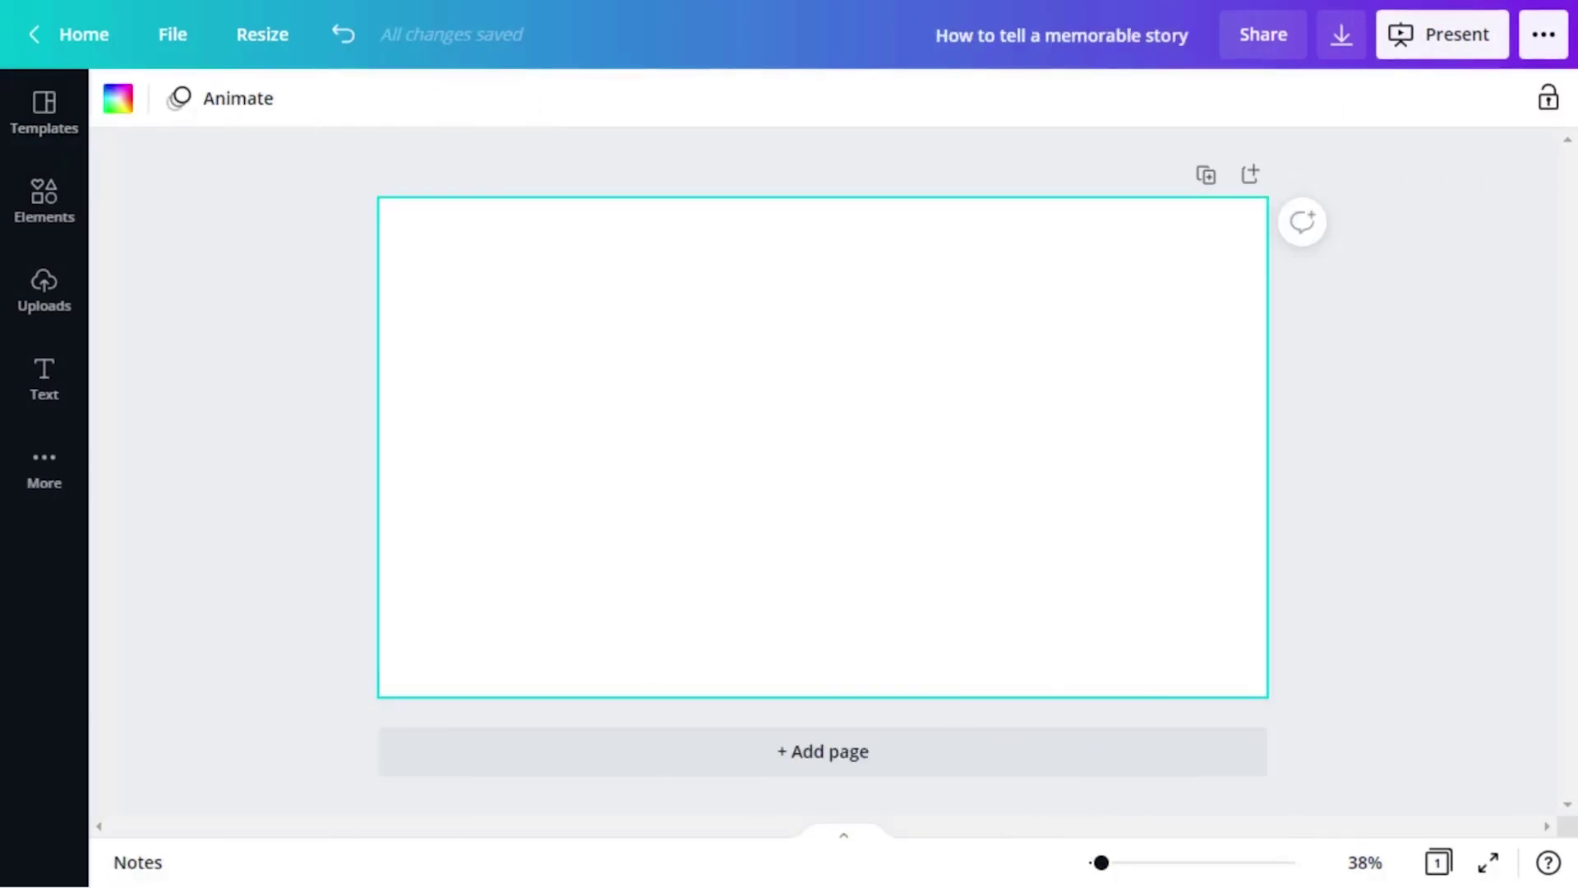
Try the T shortcut for a text box, then show the Text panel's options
{"action": "key", "text": "t"}
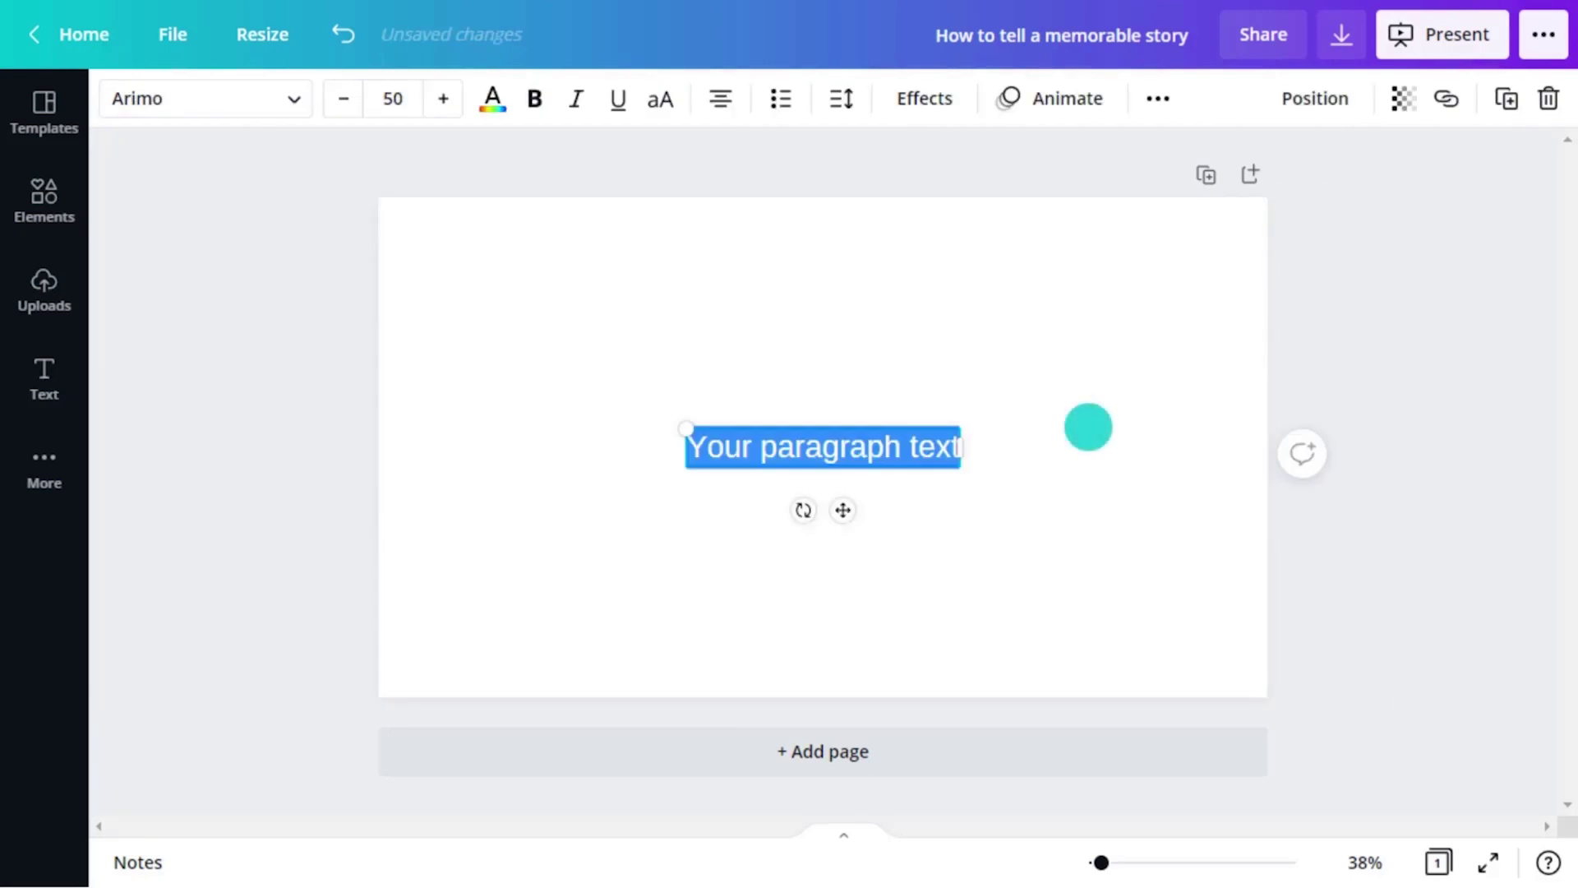
{"action": "left_click", "coordinate": [42, 386]}
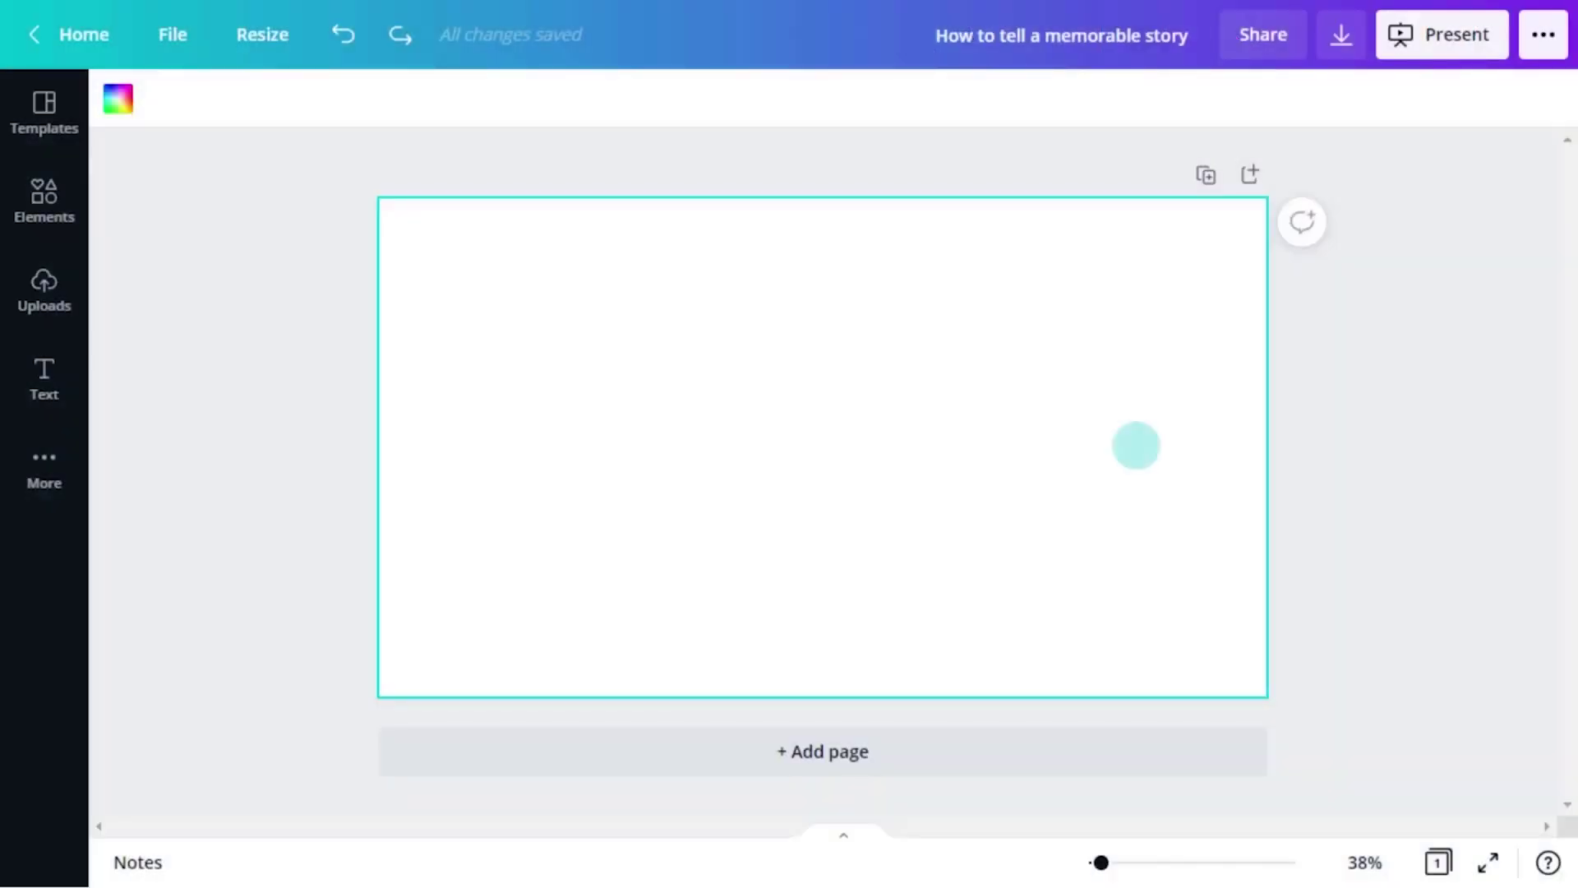
Add a heading reading 'Consistency is key' to the slide
{"action": "left_click", "coordinate": [44, 374]}
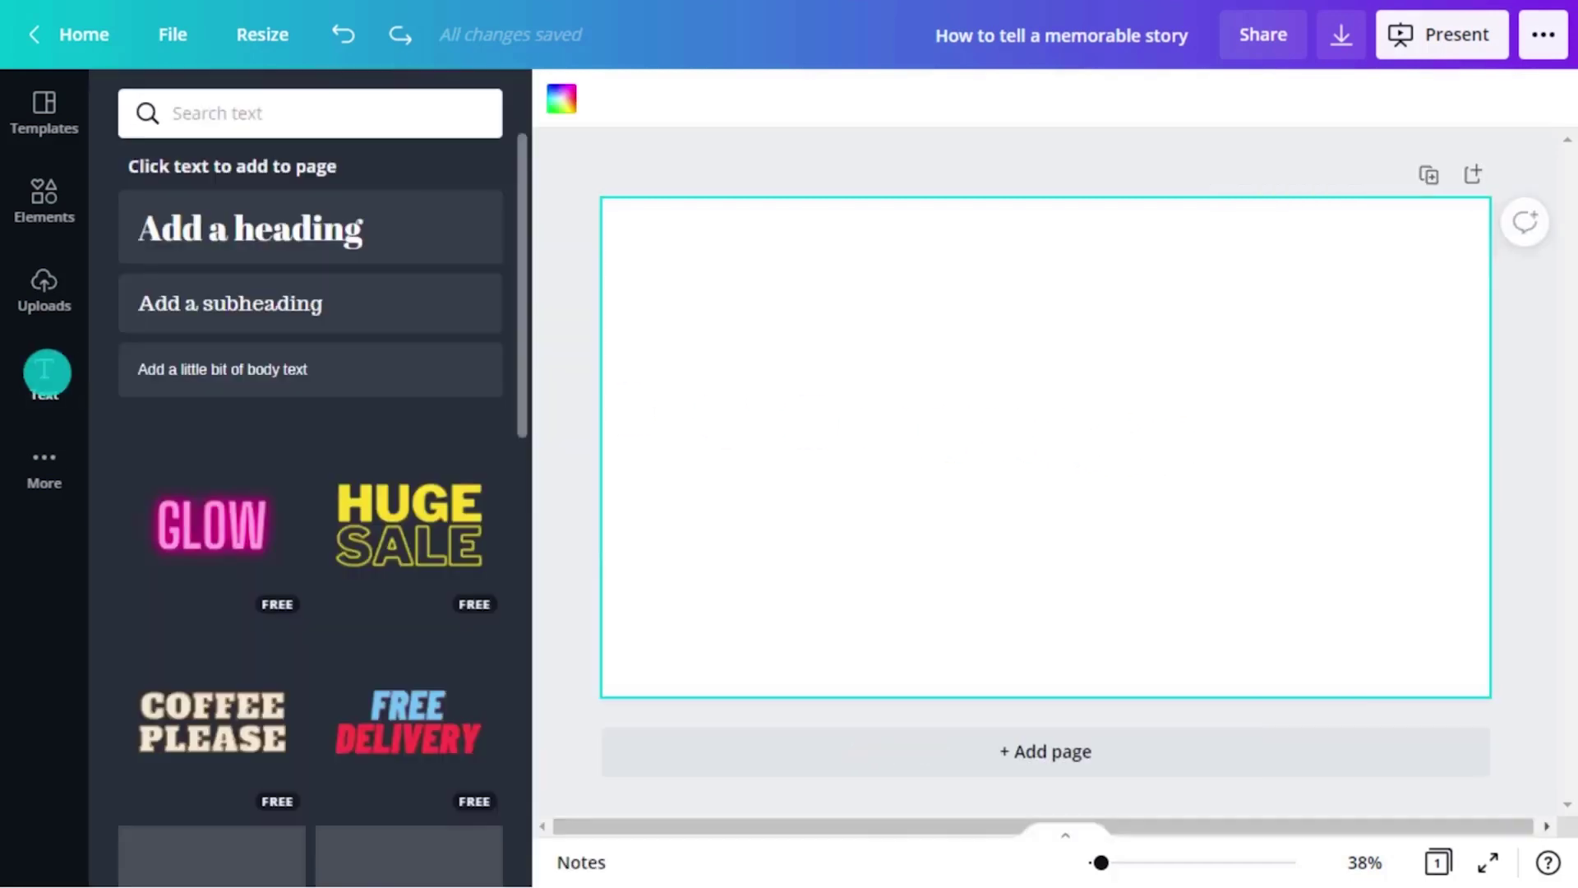
{"action": "left_click", "coordinate": [275, 236]}
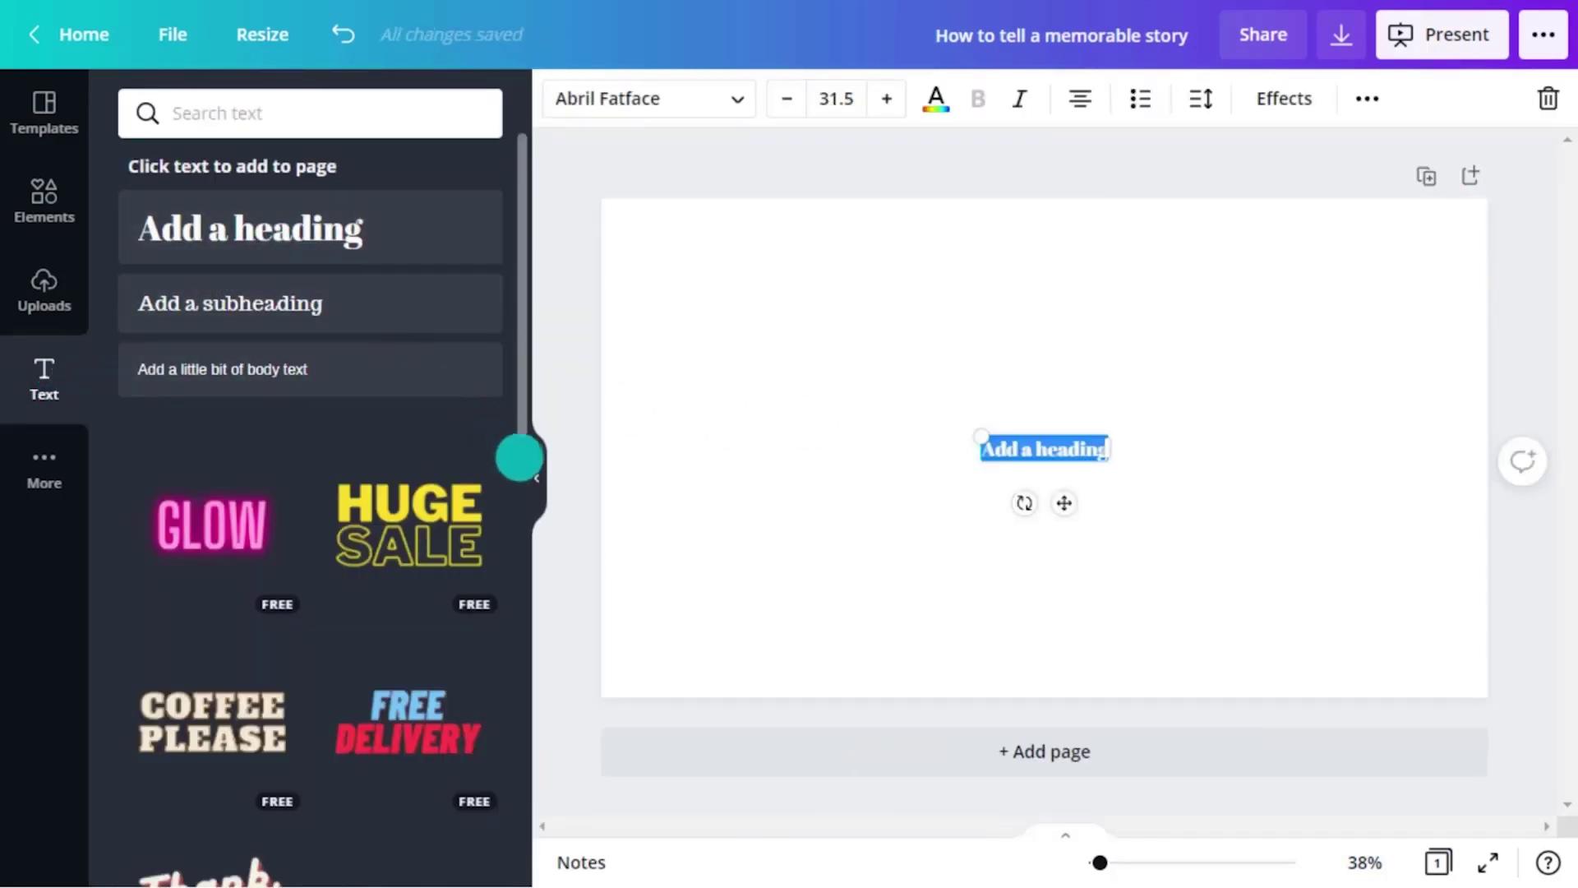
{"action": "left_click", "coordinate": [533, 470]}
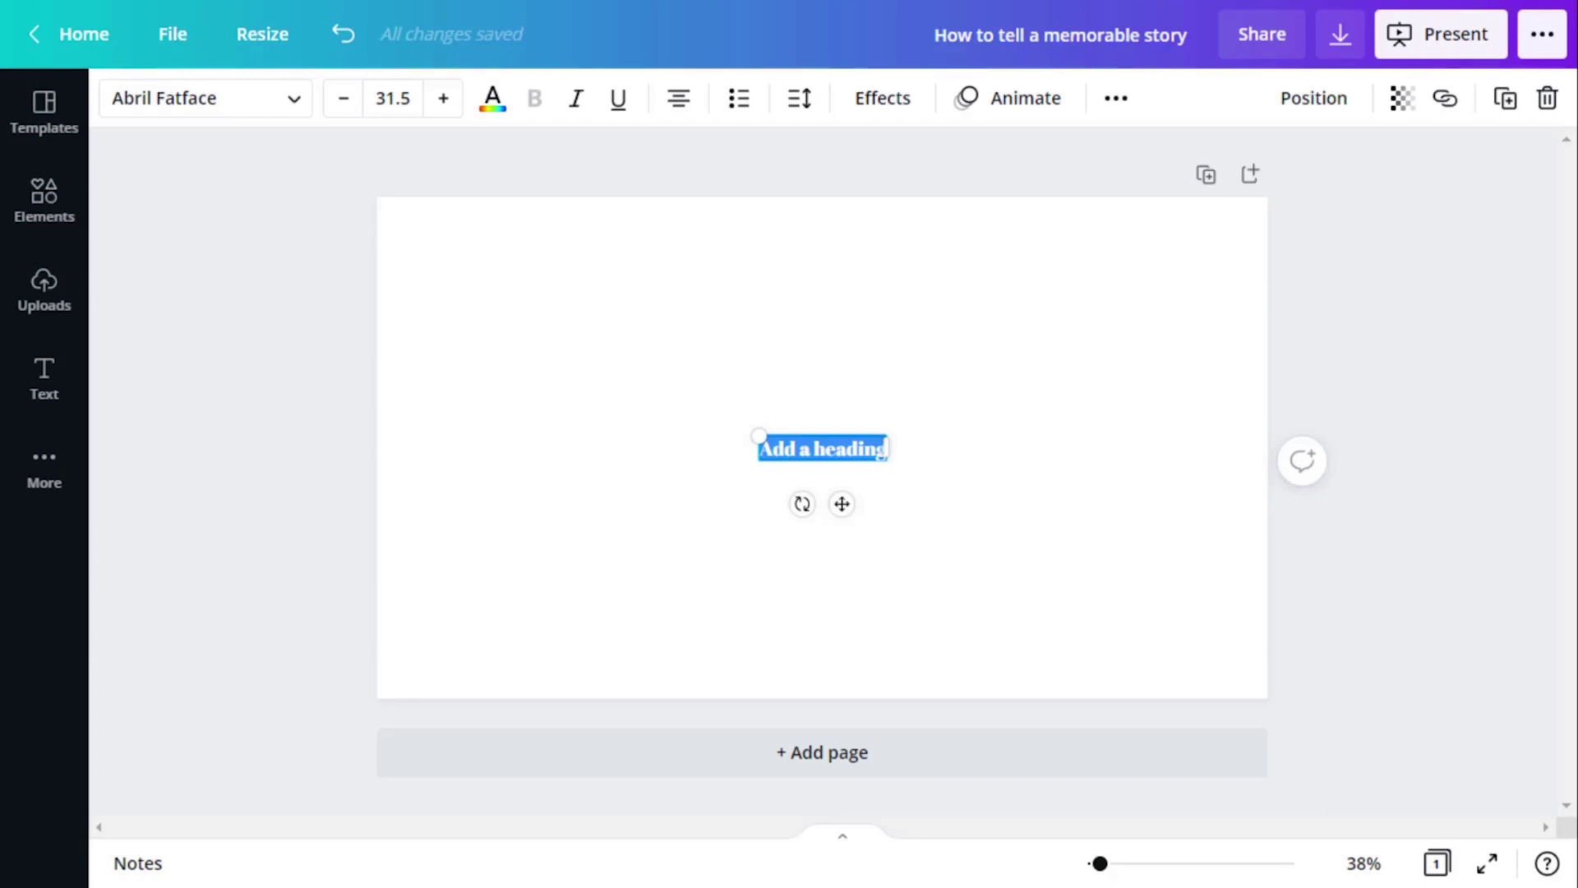
{"action": "type", "text": "Consistency is key"}
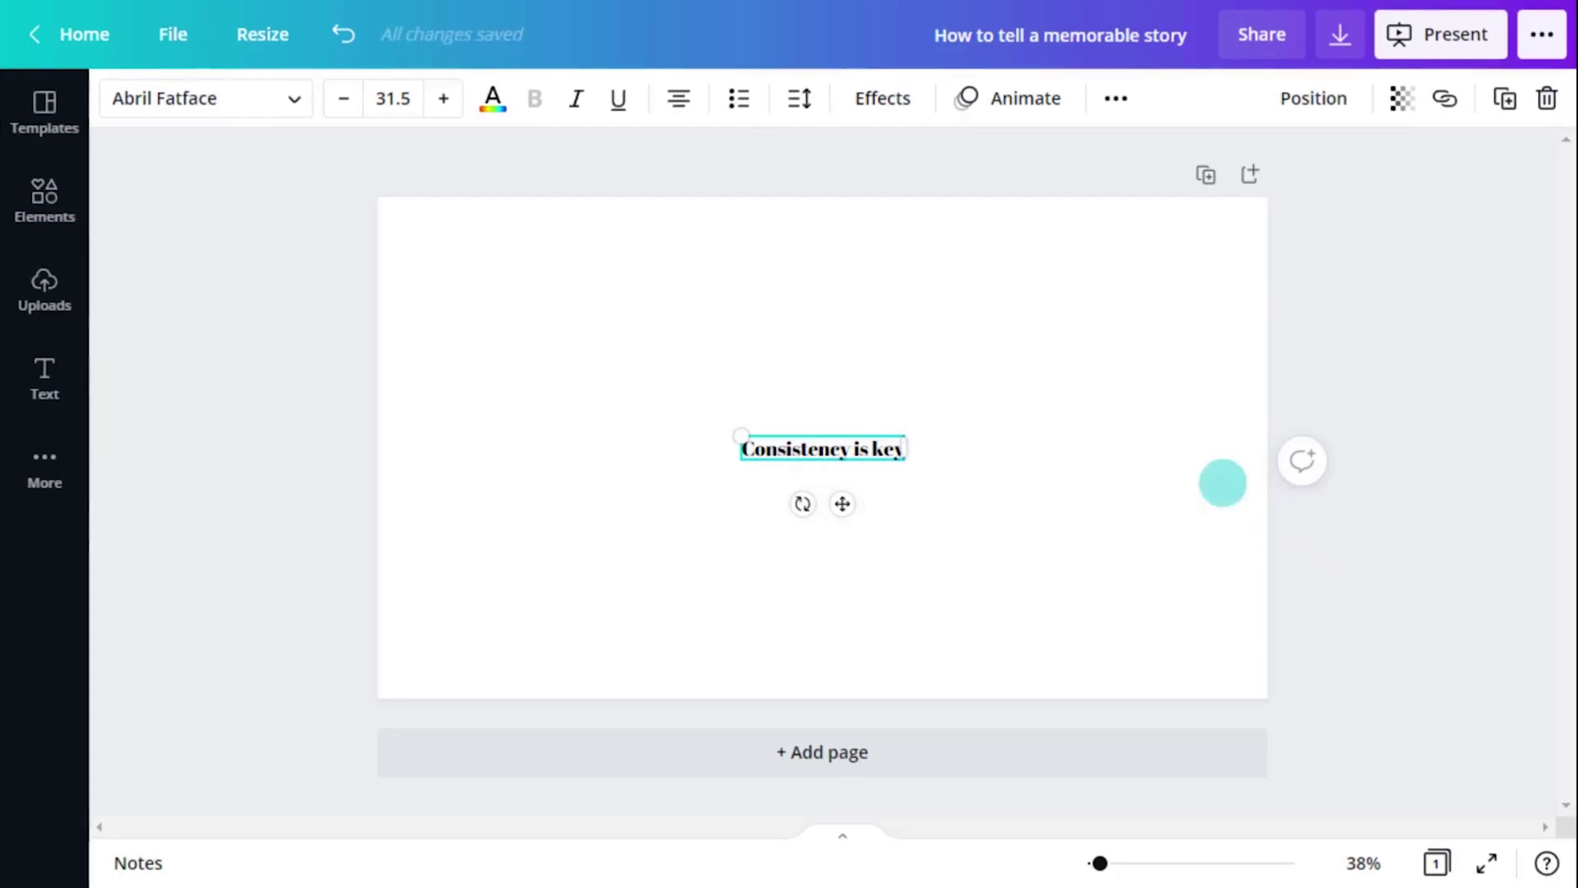
Make the heading dark navy Agrandir Black at size 72, moved to the slide's left
{"action": "left_click", "coordinate": [496, 102]}
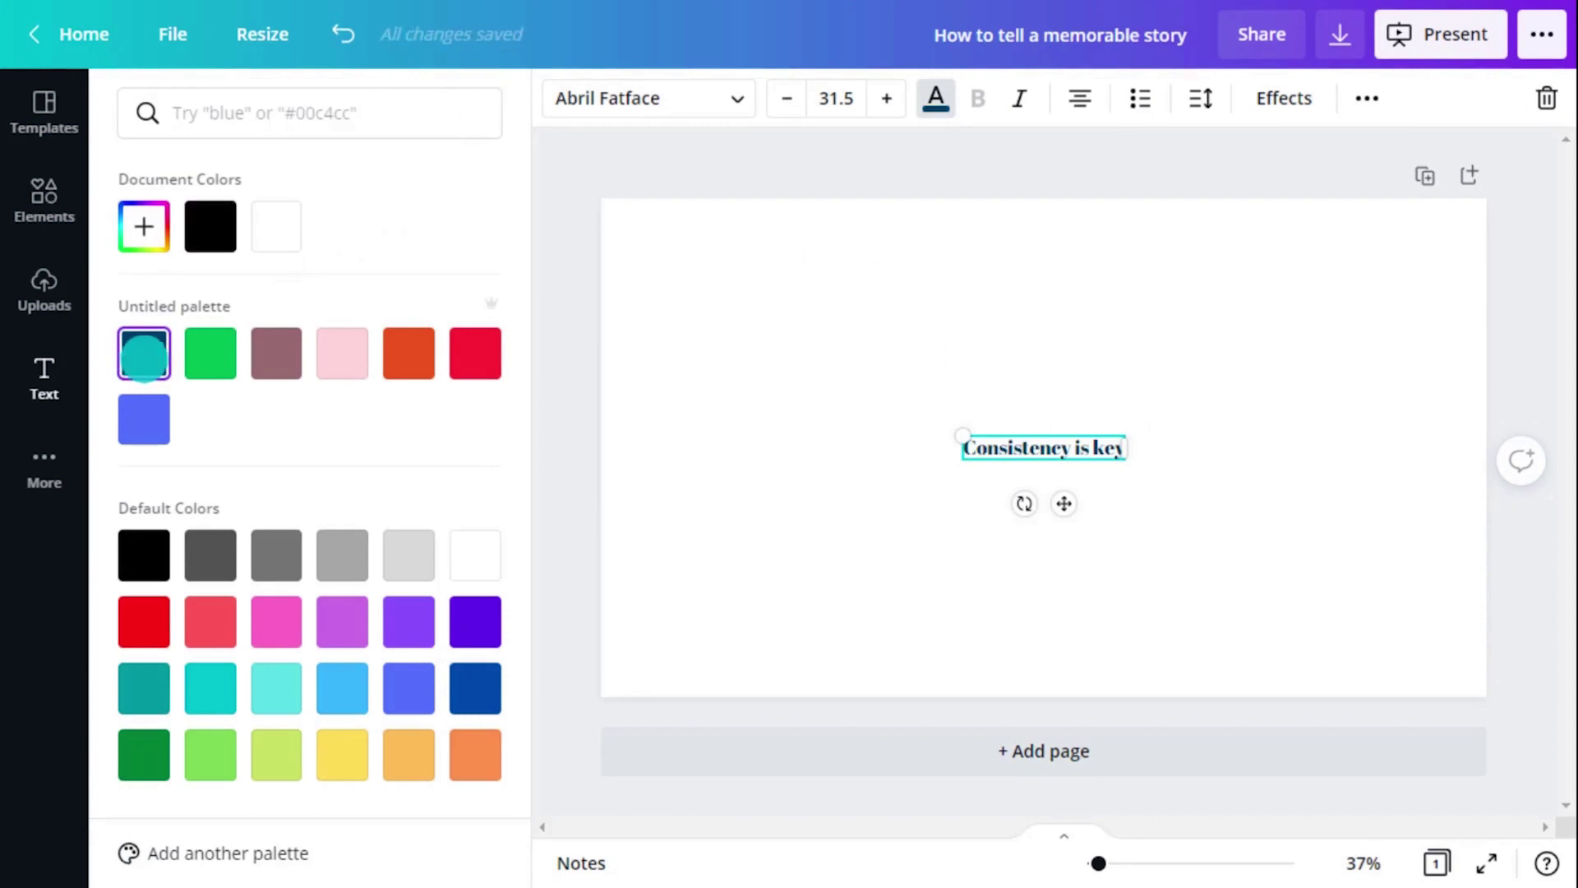
{"action": "left_click", "coordinate": [831, 101]}
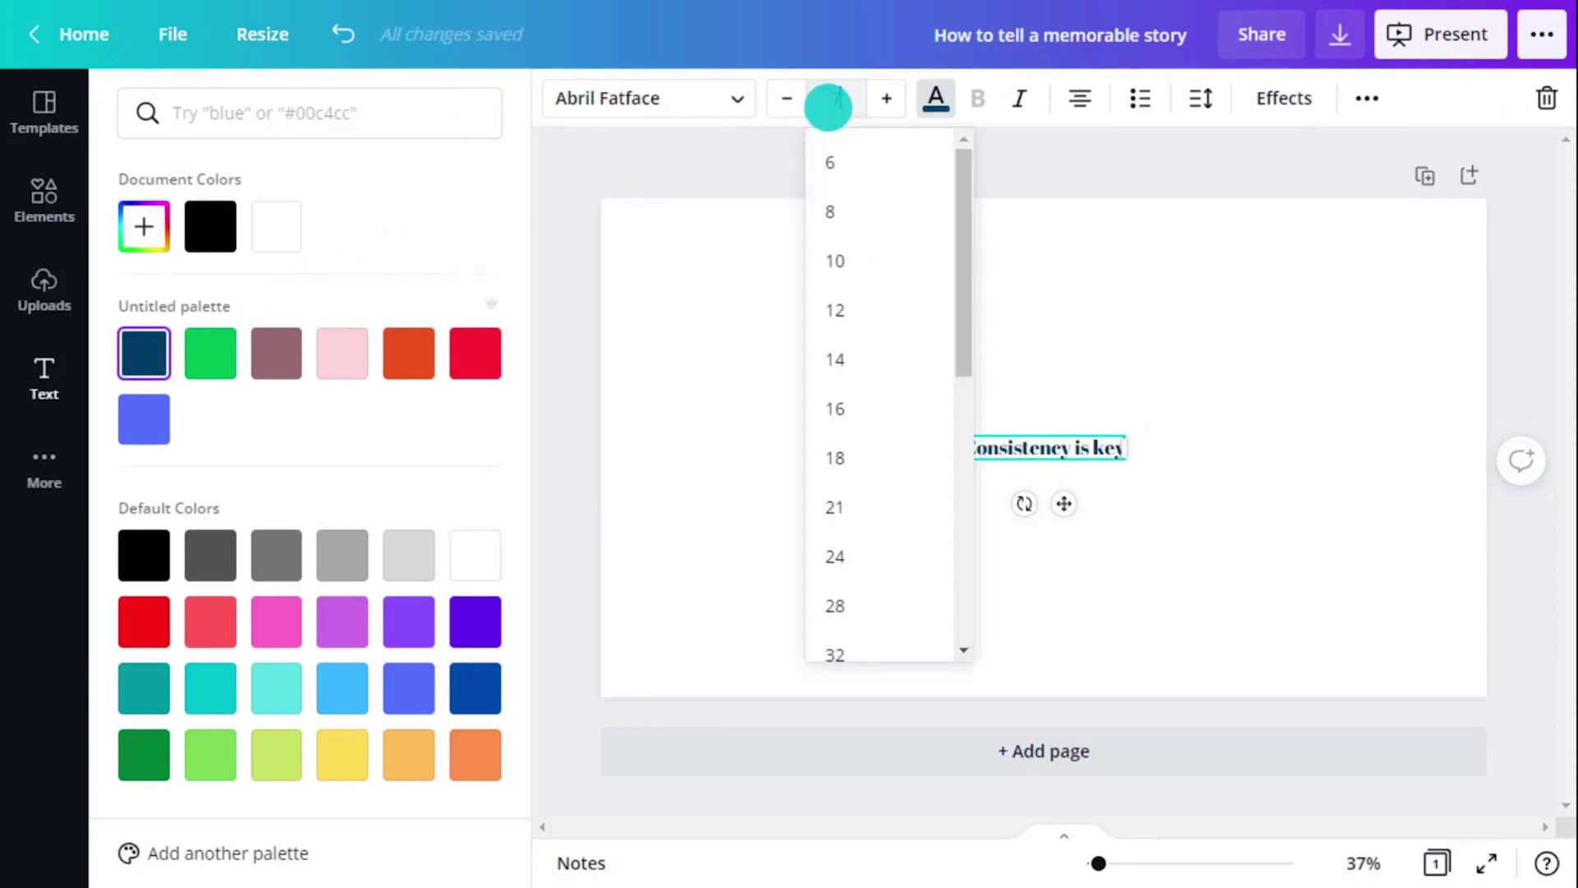
{"action": "key", "text": "Return"}
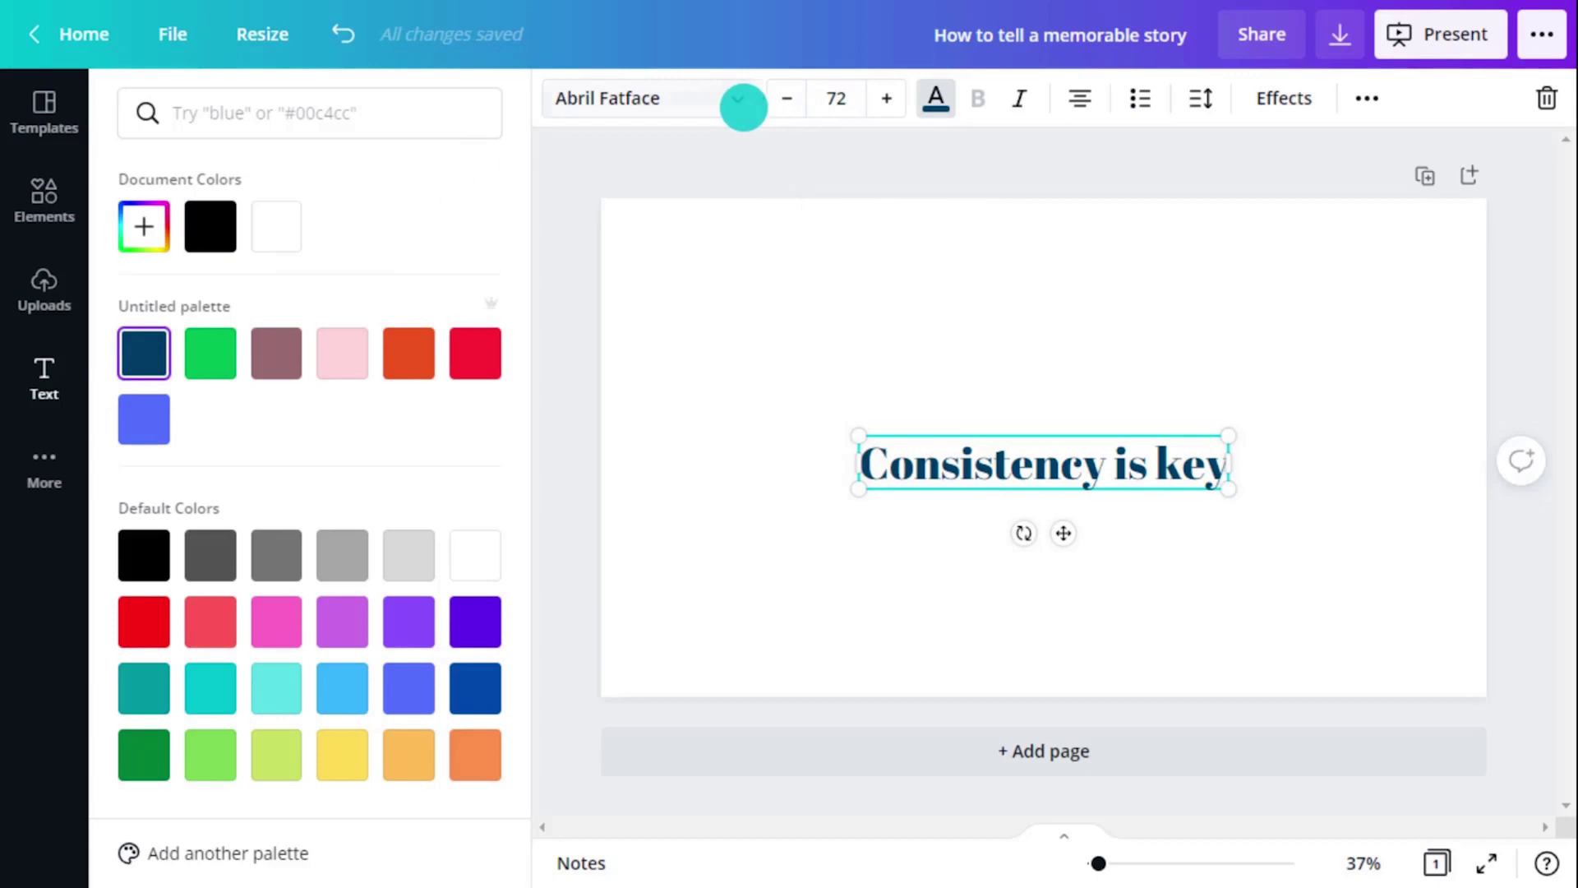
{"action": "left_click", "coordinate": [731, 100]}
{"action": "left_click", "coordinate": [364, 269]}
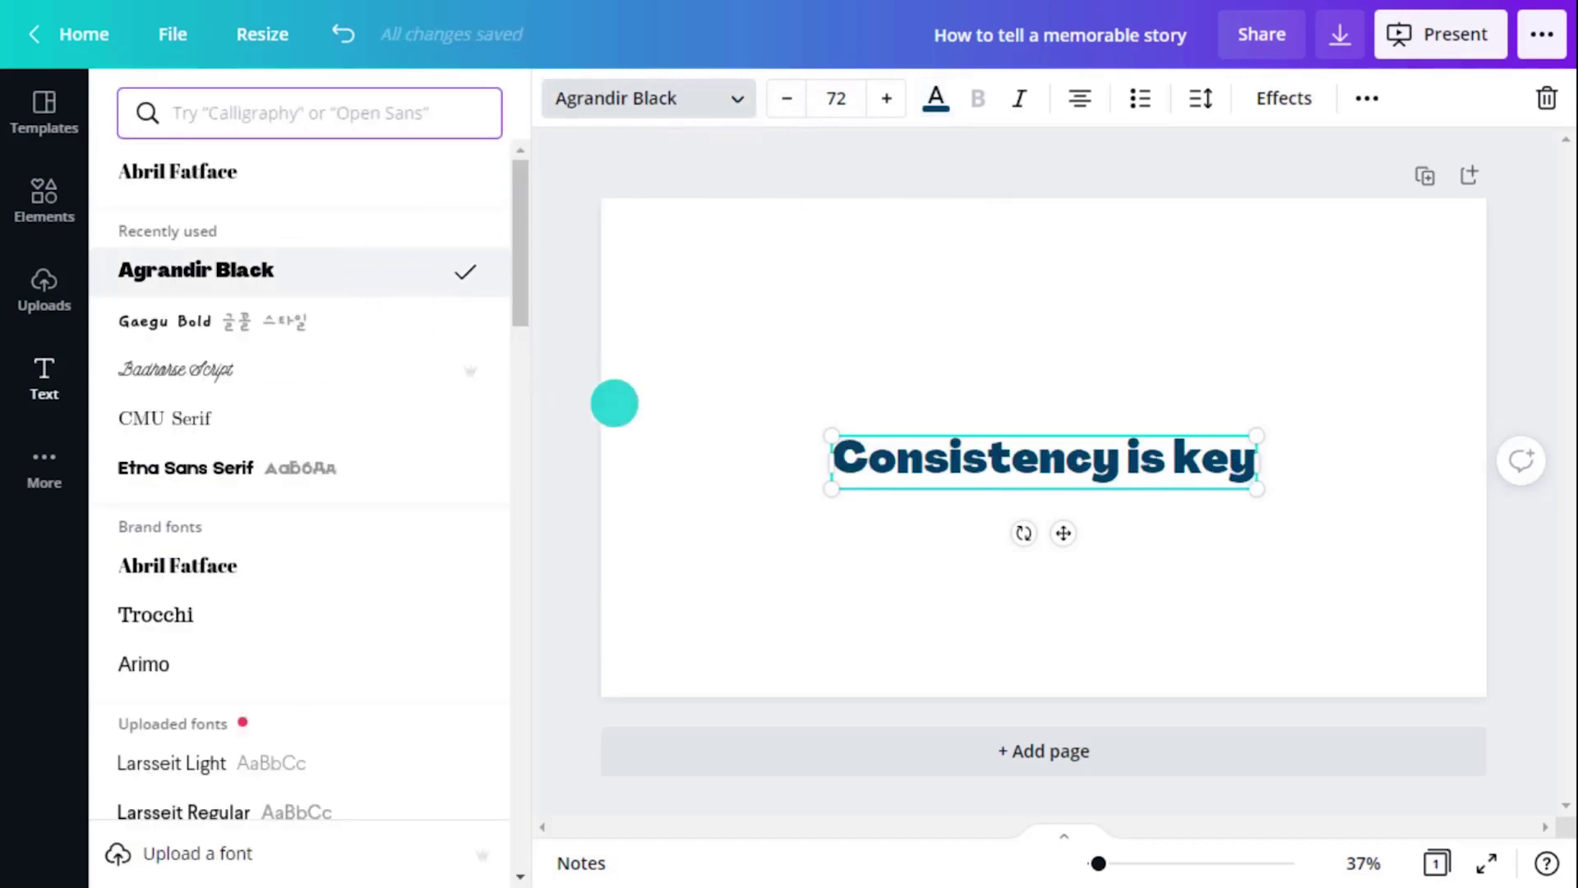
{"action": "left_click", "coordinate": [705, 451]}
{"action": "left_click_drag", "start_coordinate": [846, 533], "coordinate": [662, 488]}
Add a subheading text box just below the title
{"action": "left_click", "coordinate": [1388, 332]}
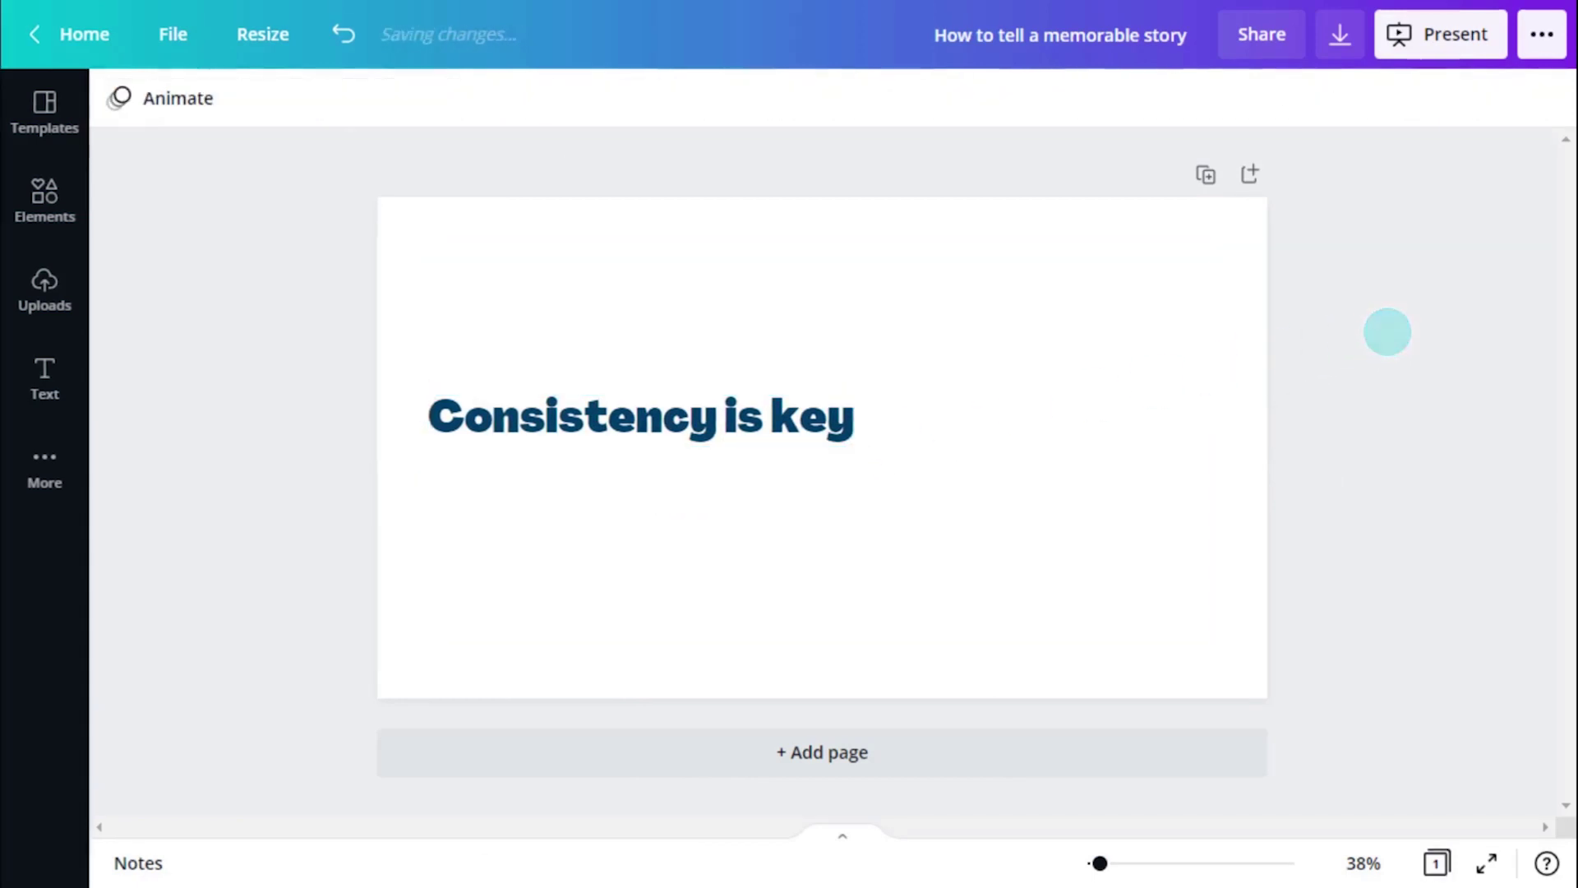
{"action": "left_click", "coordinate": [45, 378]}
{"action": "left_click", "coordinate": [219, 307]}
{"action": "left_click", "coordinate": [535, 468]}
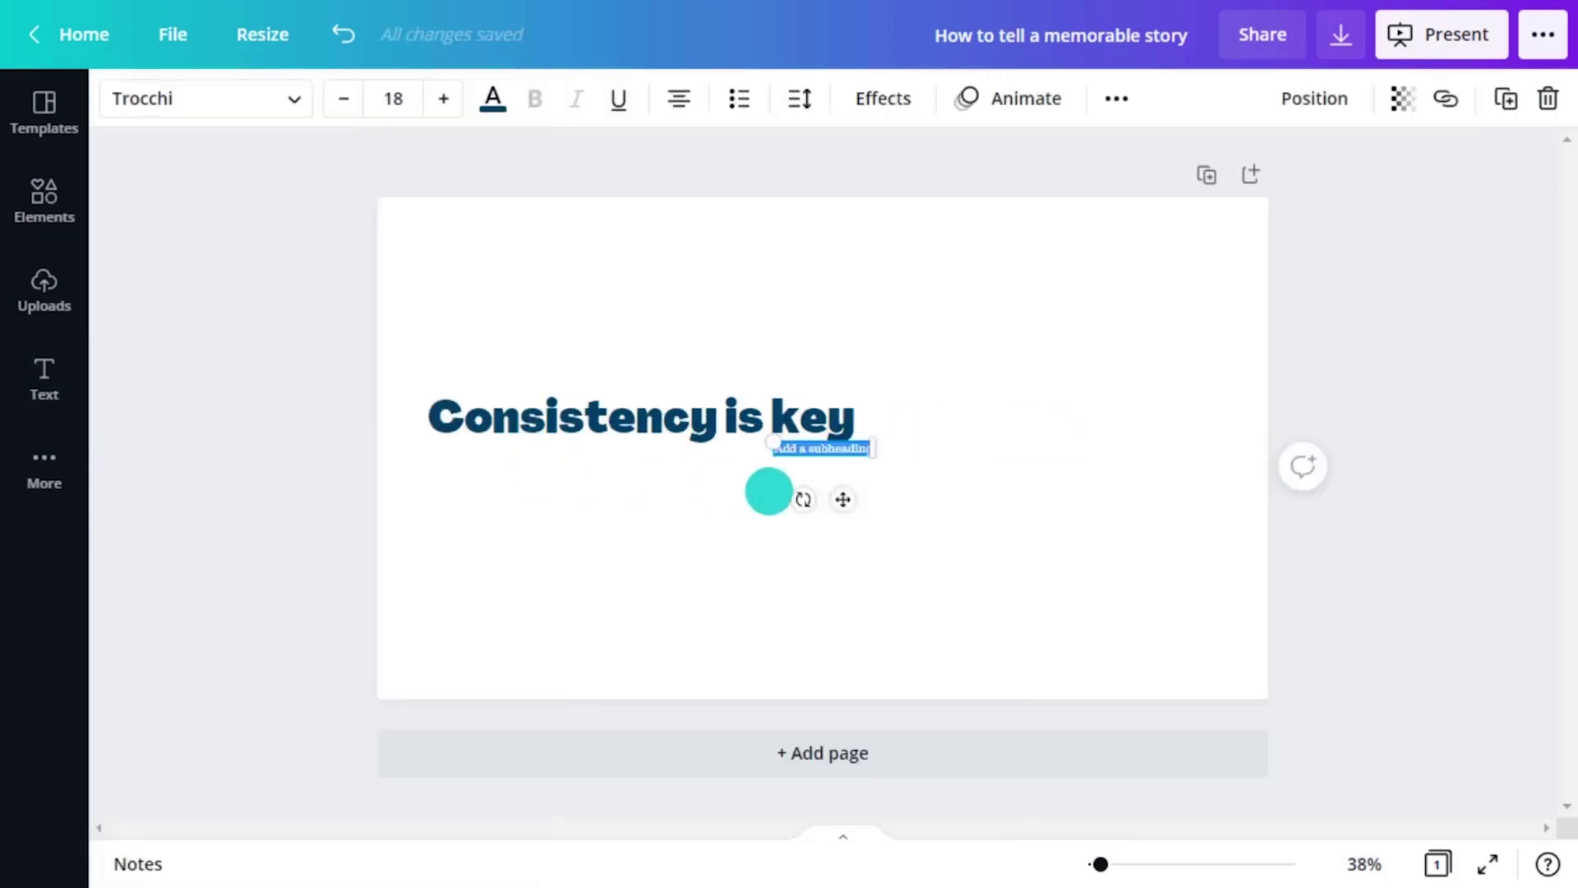
{"action": "left_click_drag", "start_coordinate": [843, 499], "coordinate": [852, 517]}
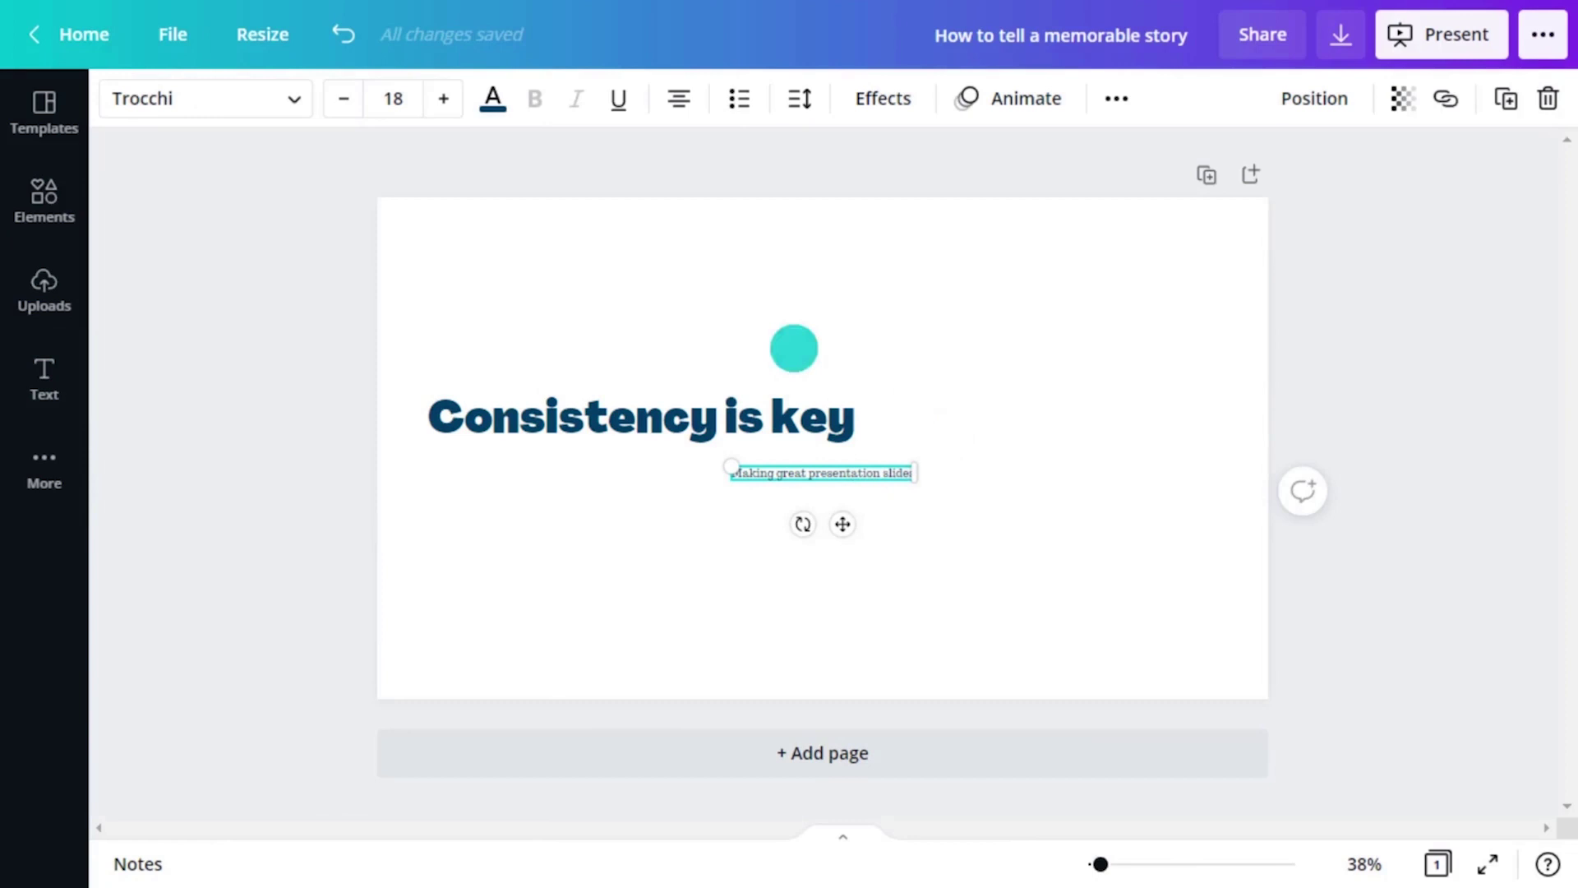
Set the subheading to Agrandir size 38, align it under the title, and add a second page
{"action": "left_click", "coordinate": [403, 98]}
{"action": "type", "text": "38"}
{"action": "key", "text": "Return"}
{"action": "left_click", "coordinate": [246, 99]}
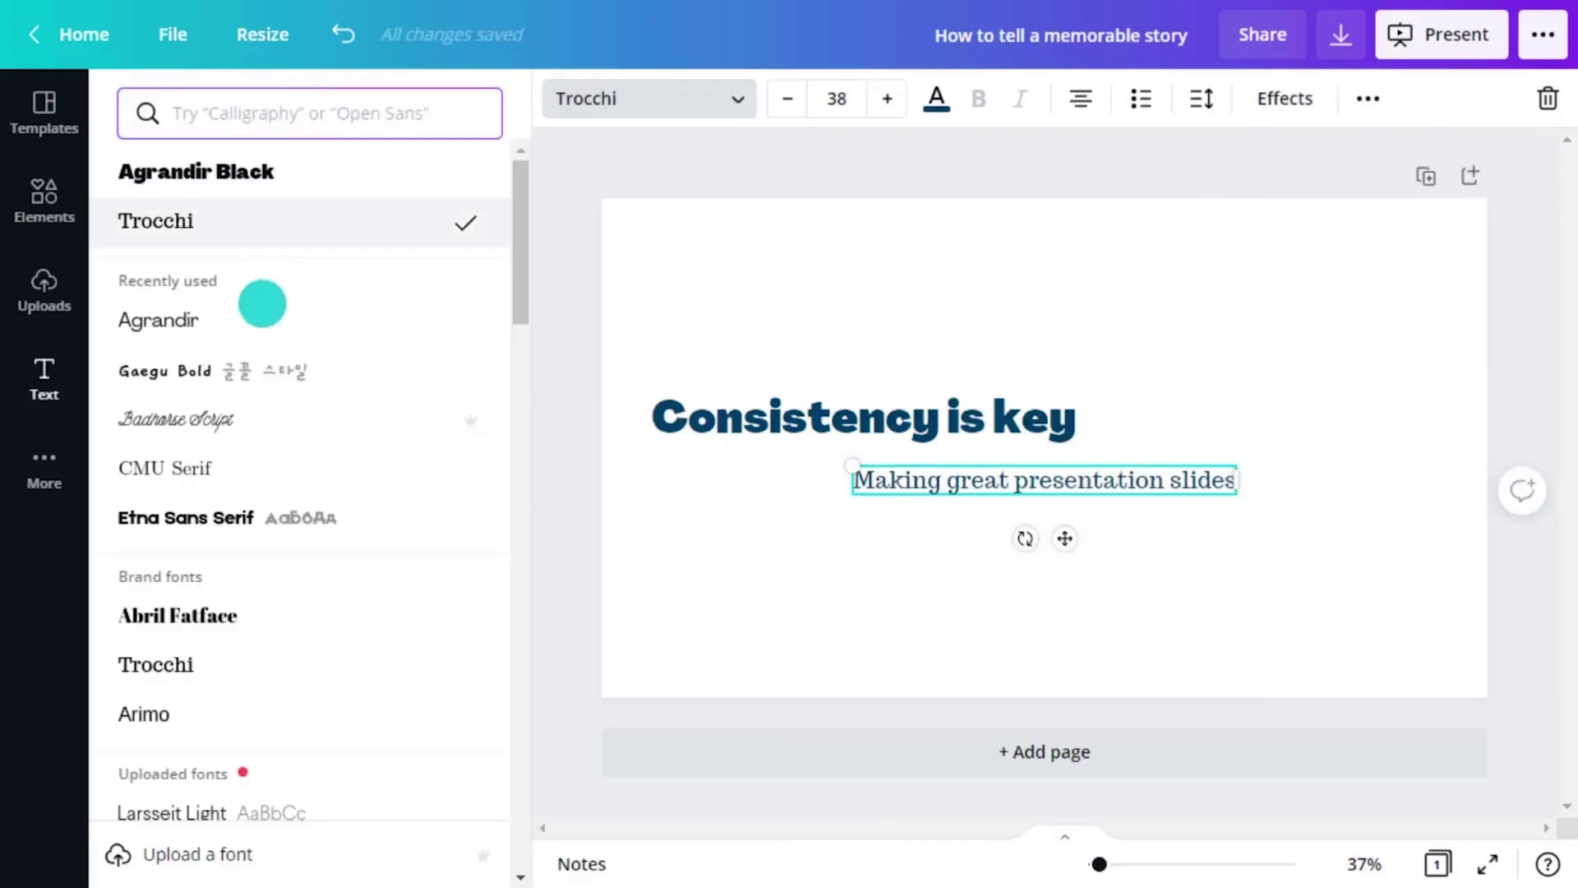
{"action": "left_click", "coordinate": [260, 314]}
{"action": "left_click_drag", "start_coordinate": [839, 538], "coordinate": [655, 535]}
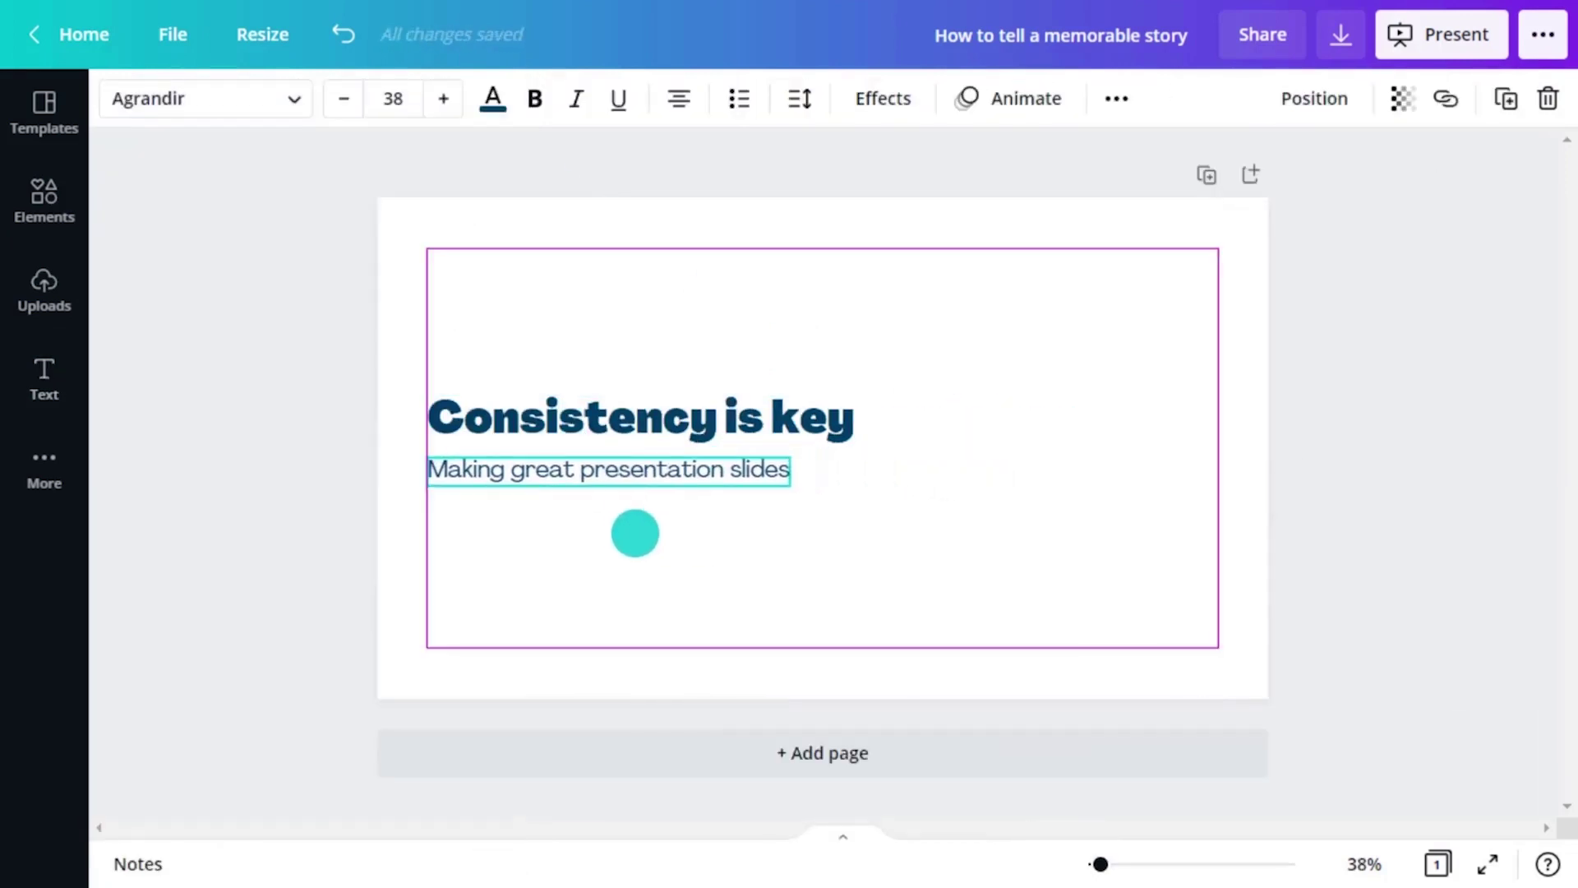
{"action": "left_click", "coordinate": [1415, 388]}
{"action": "key", "text": "ctrl+Return"}
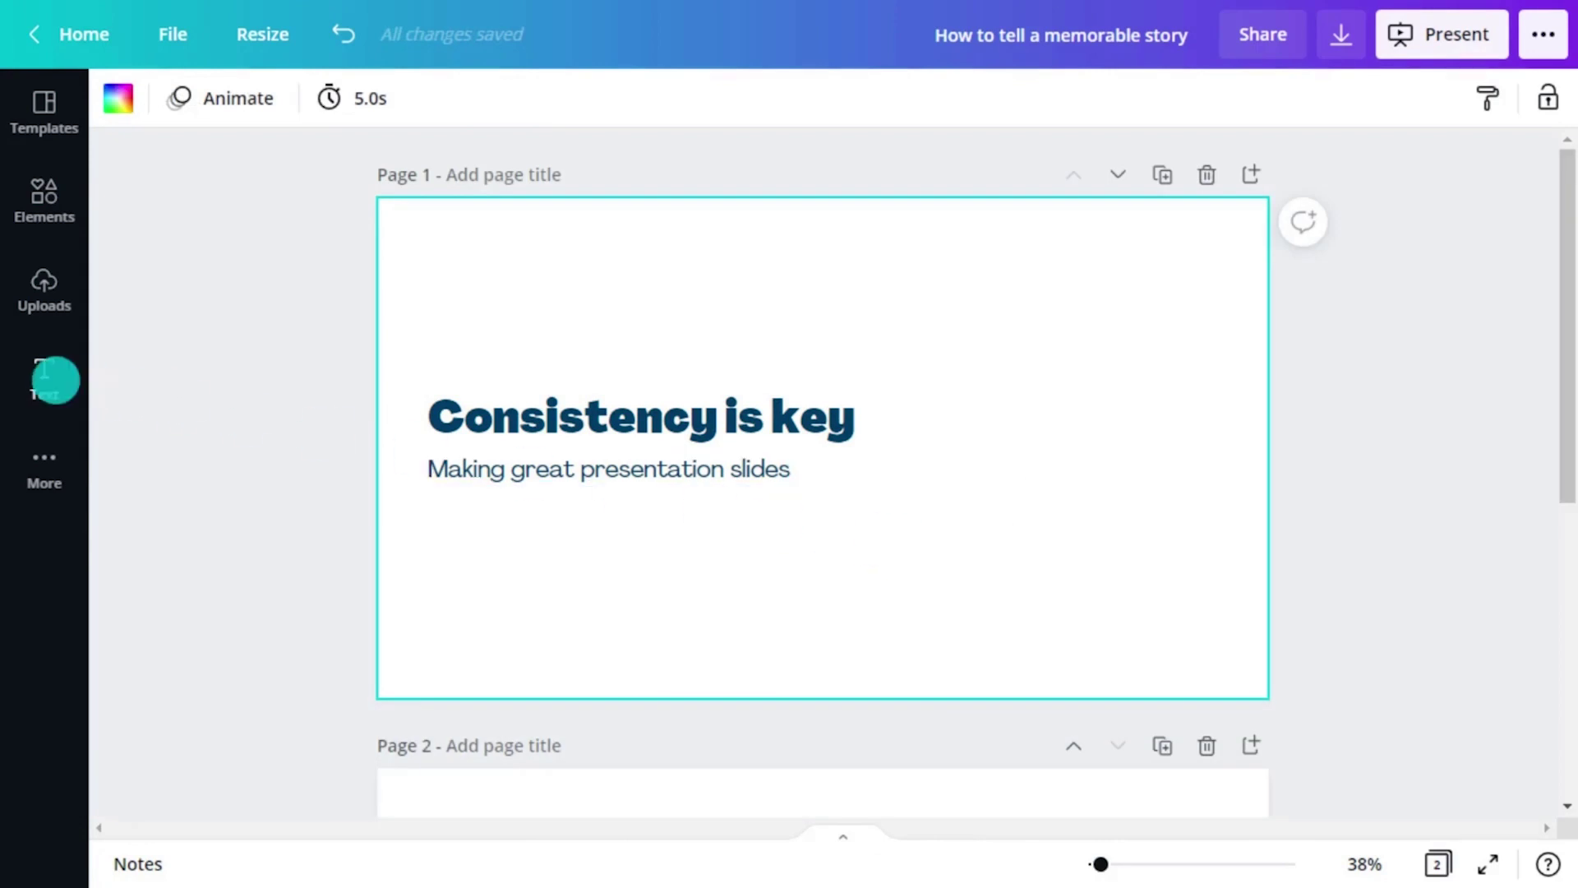
Add a body text box below the subheading
{"action": "left_click", "coordinate": [55, 379]}
{"action": "left_click", "coordinate": [230, 367]}
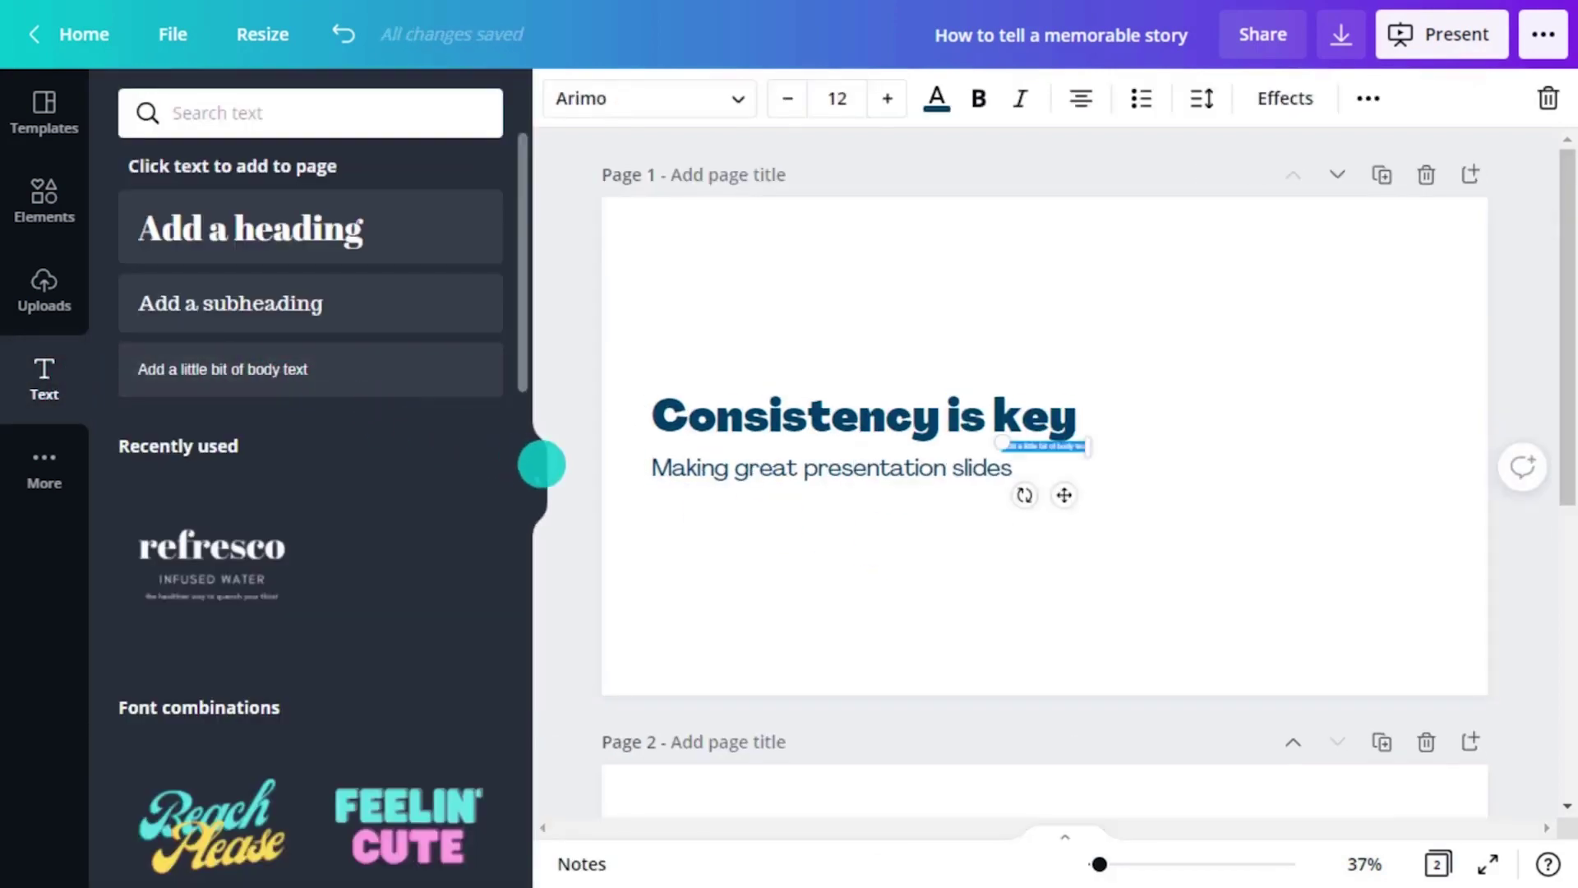
{"action": "left_click", "coordinate": [539, 462]}
{"action": "left_click_drag", "start_coordinate": [842, 495], "coordinate": [844, 547]}
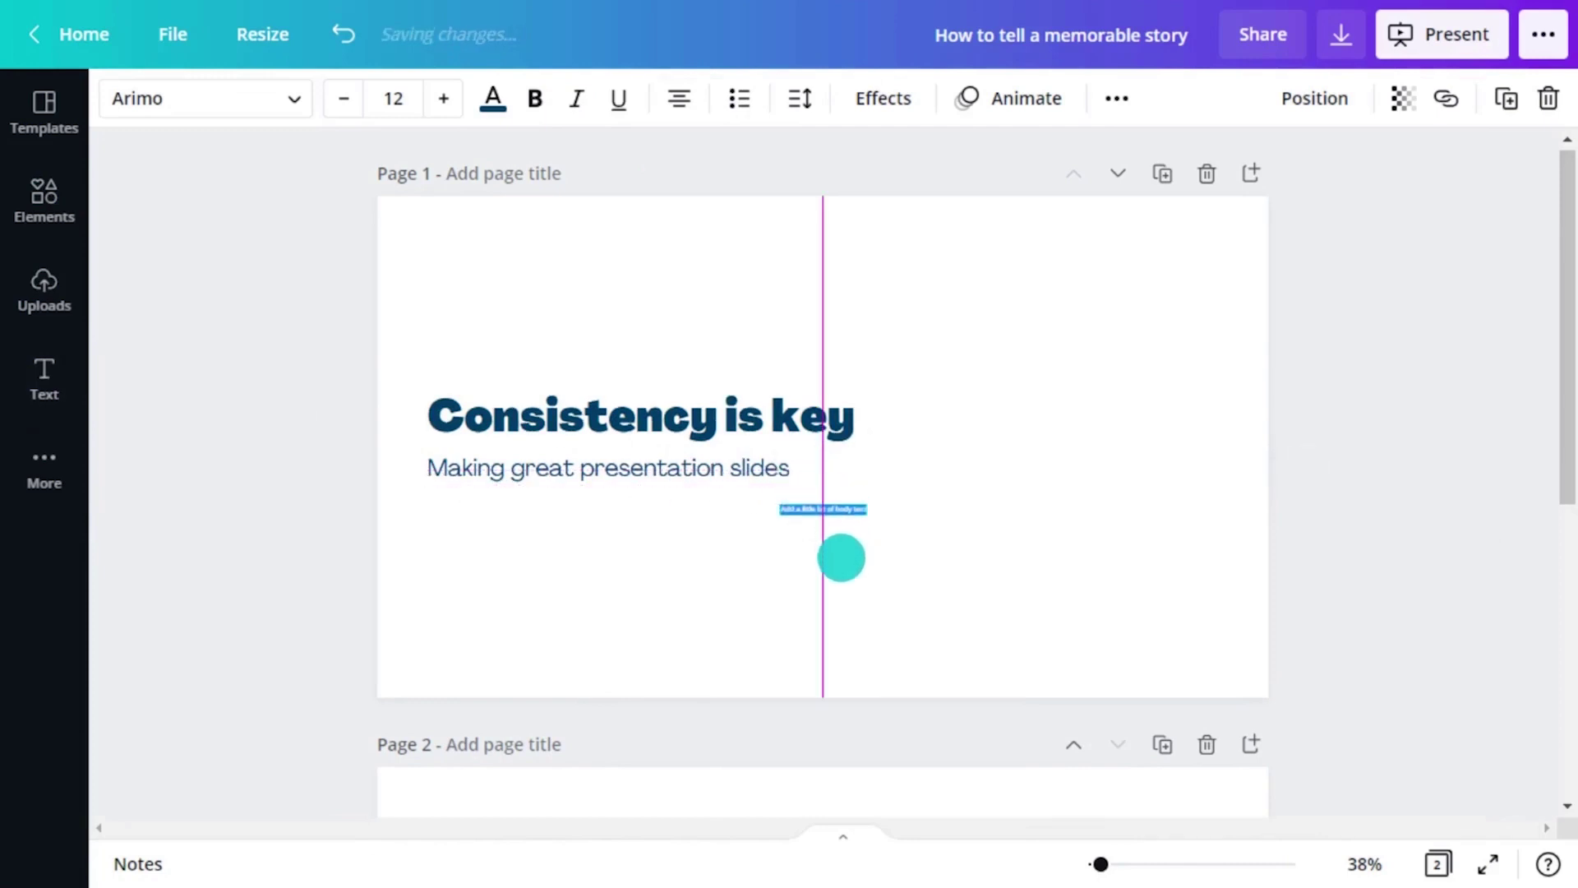
{"action": "mouse_move", "coordinate": [1560, 324]}
{"action": "left_mouse_down"}
{"action": "mouse_move", "coordinate": [1560, 616]}
{"action": "mouse_move", "coordinate": [1566, 310]}
{"action": "left_mouse_up"}
Set the body text to Open Sans size 24
{"action": "left_click", "coordinate": [1108, 528]}
{"action": "left_click", "coordinate": [821, 514]}
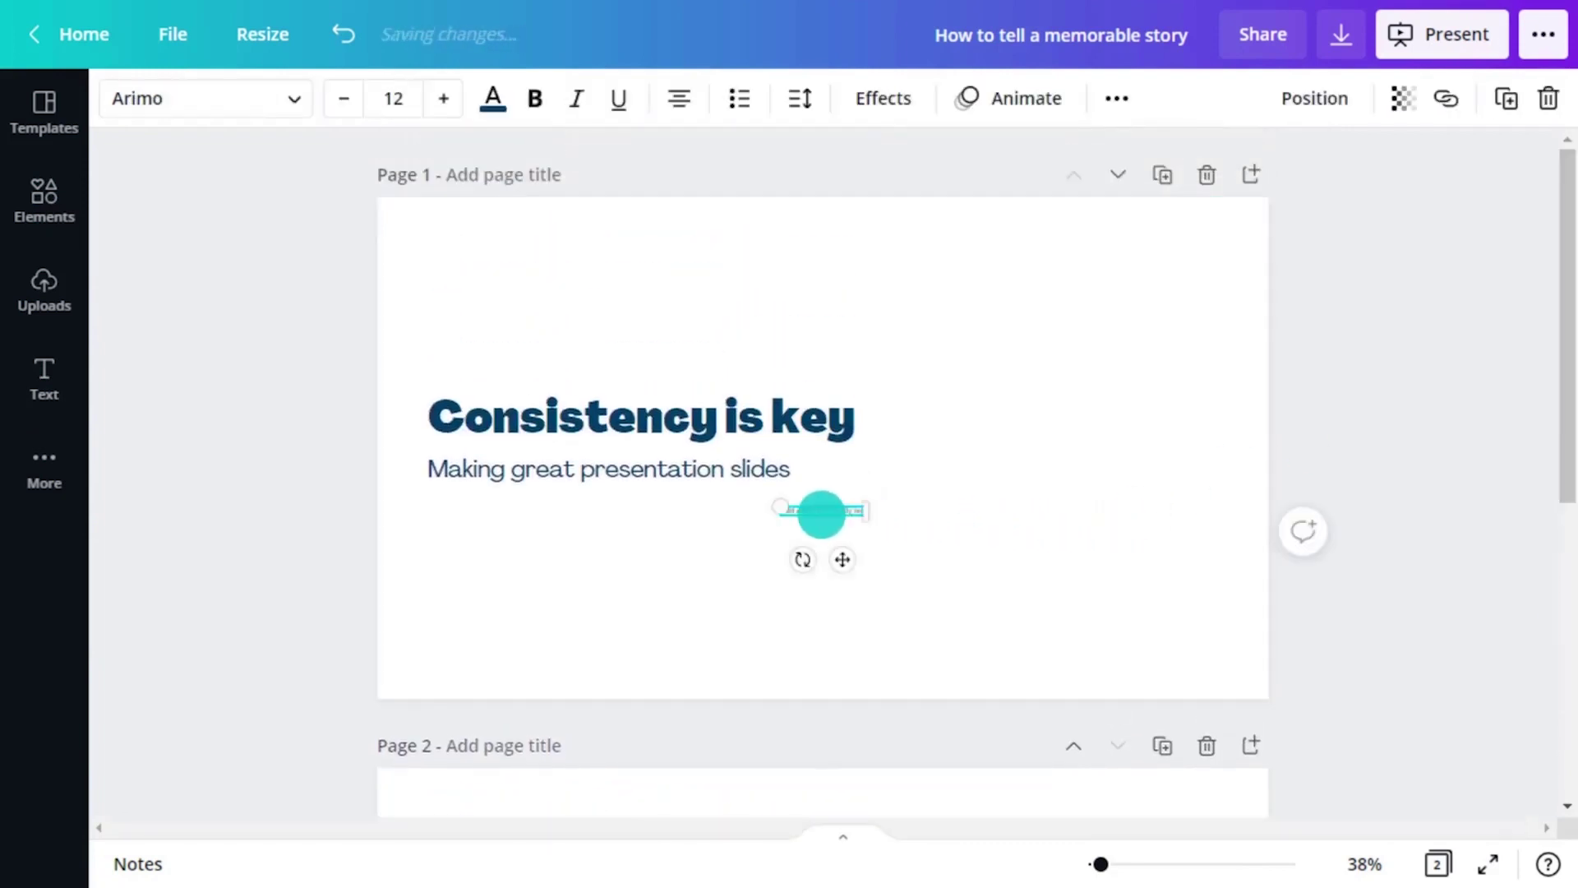
{"action": "left_click", "coordinate": [821, 513]}
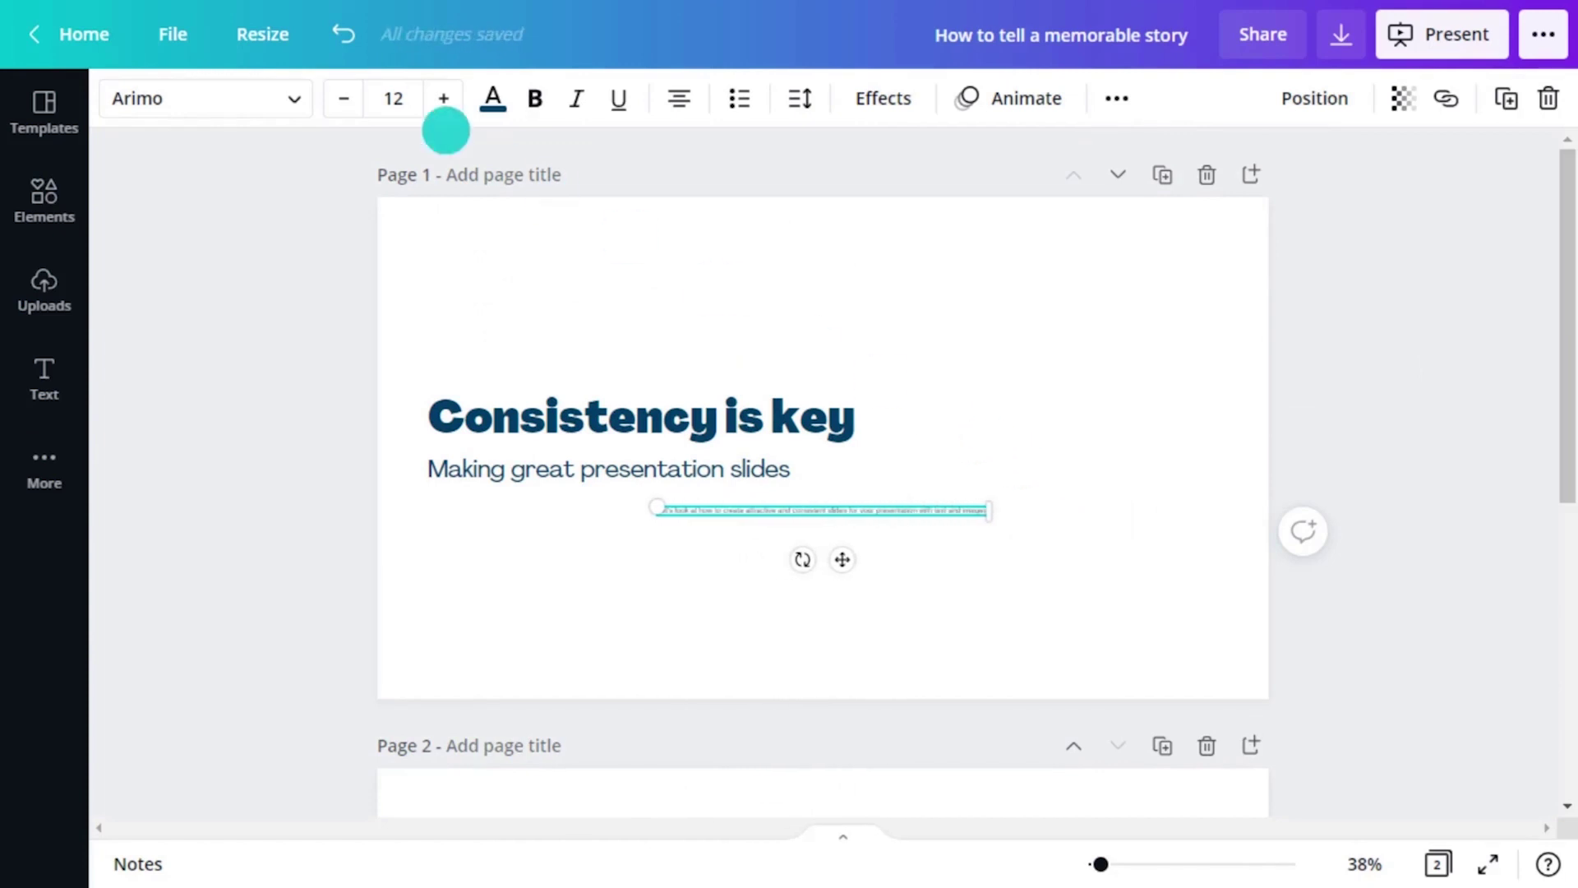
{"action": "left_click", "coordinate": [396, 100]}
{"action": "type", "text": "24"}
{"action": "key", "text": "Return"}
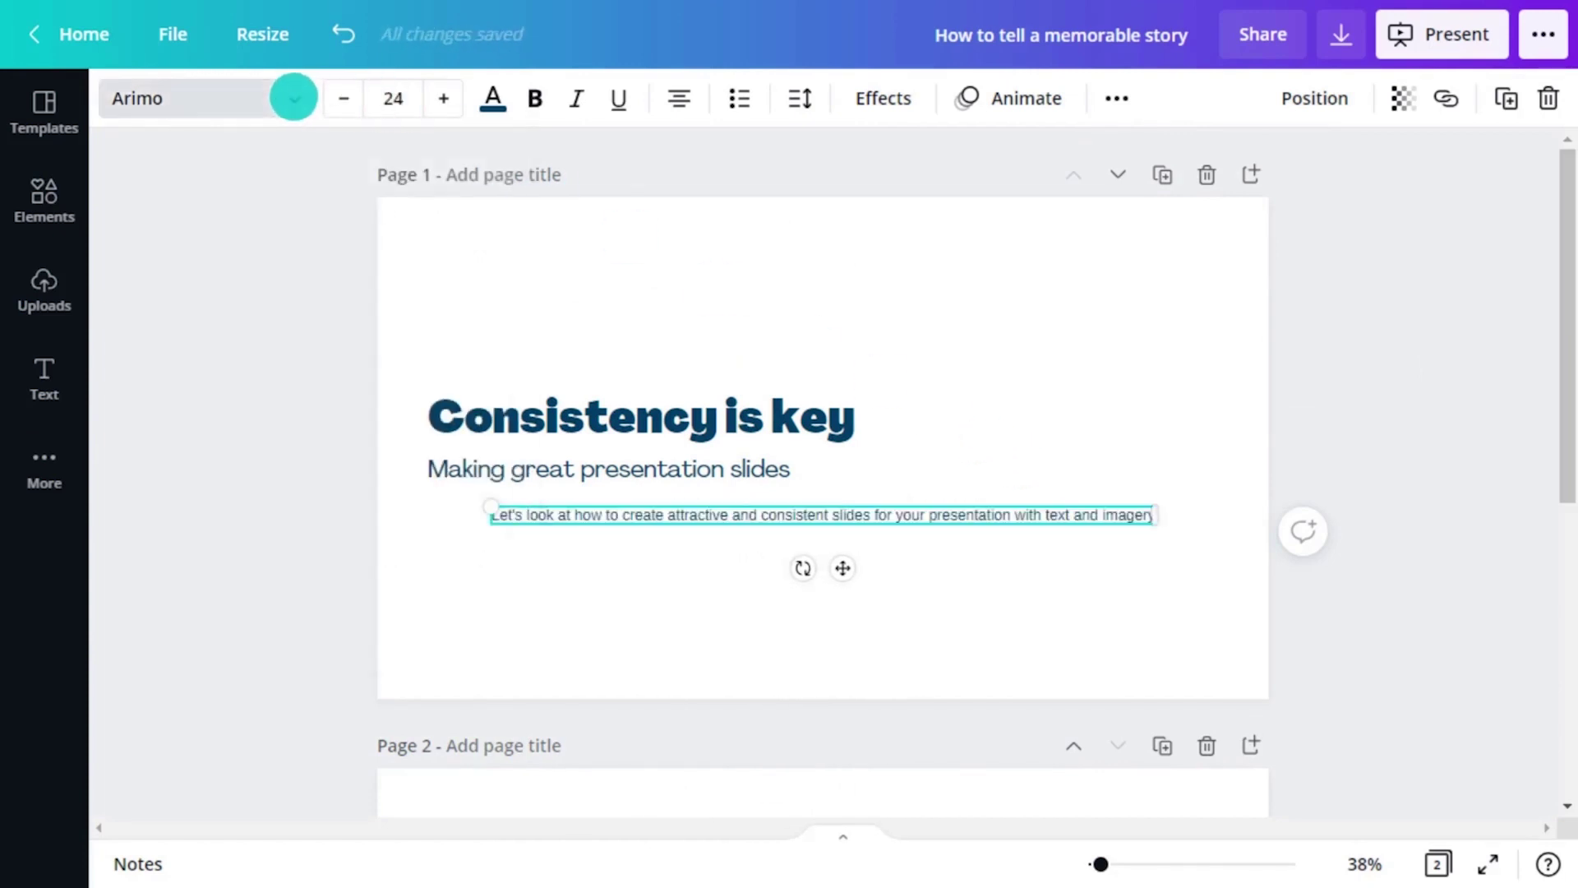
{"action": "left_click", "coordinate": [293, 97]}
{"action": "left_click", "coordinate": [304, 307]}
{"action": "left_click", "coordinate": [550, 419]}
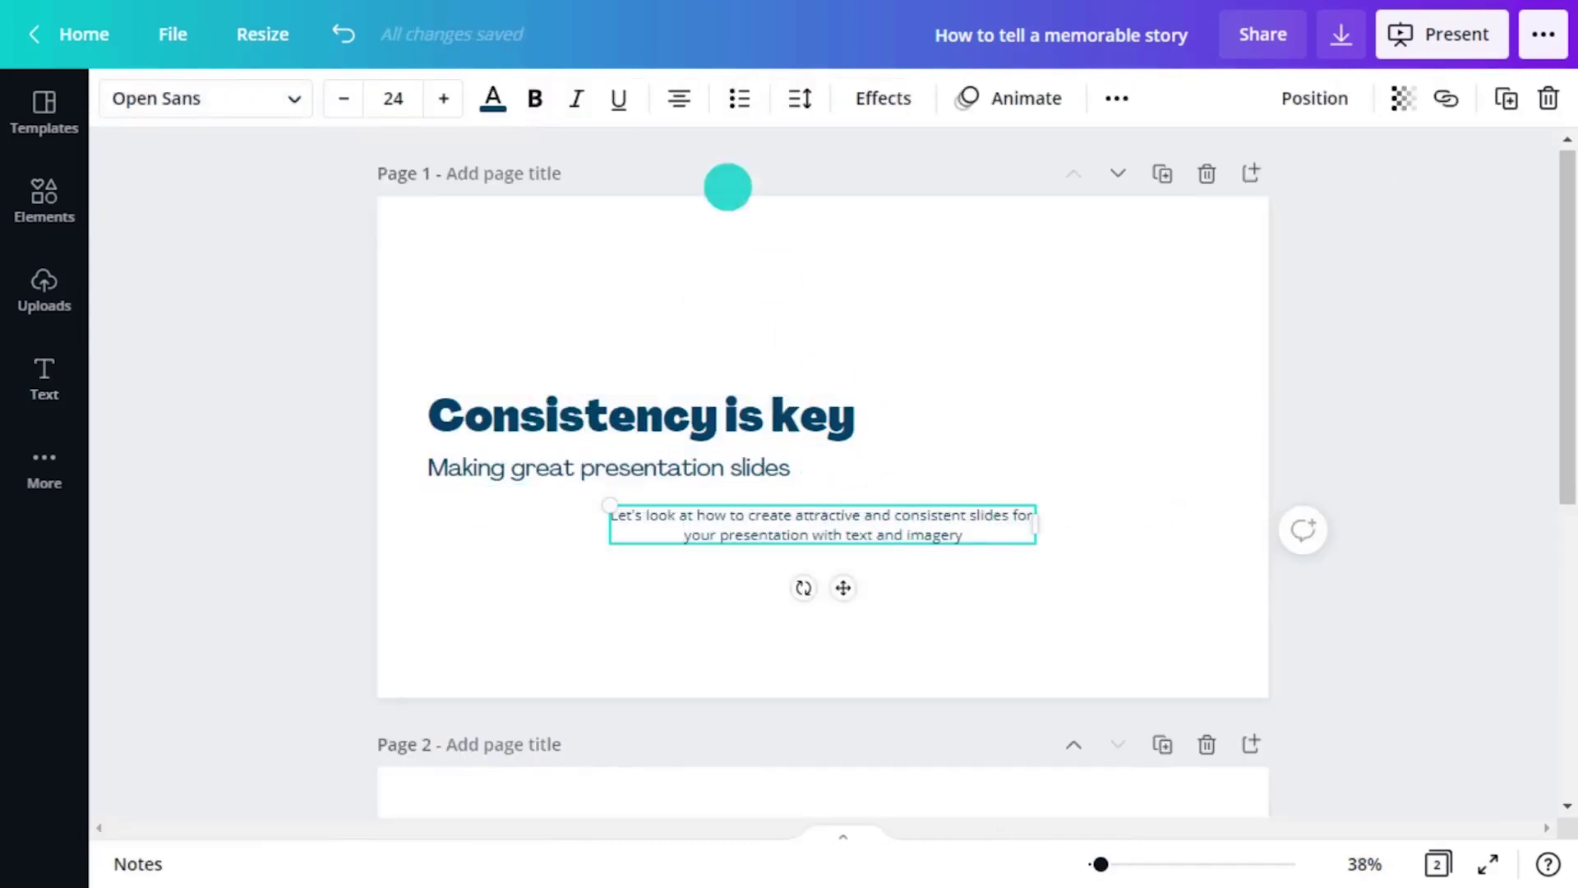
Left-align the body text, line it up with the title, and delete the extra page
{"action": "left_click", "coordinate": [679, 98]}
{"action": "left_click_drag", "start_coordinate": [847, 586], "coordinate": [666, 592]}
{"action": "left_click", "coordinate": [1360, 383]}
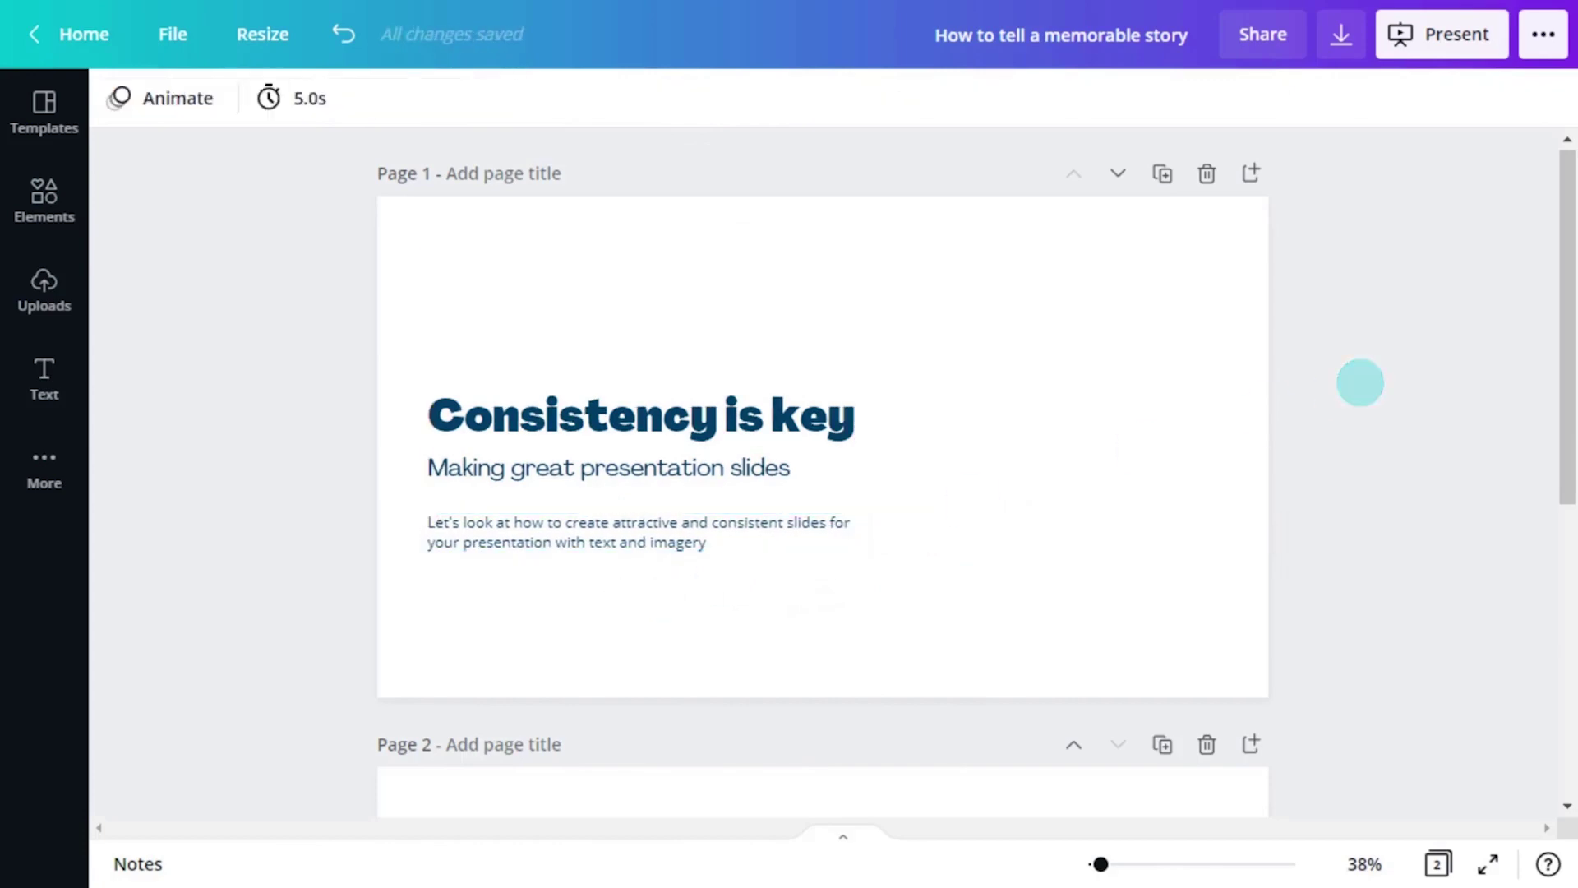
{"action": "left_click", "coordinate": [869, 565]}
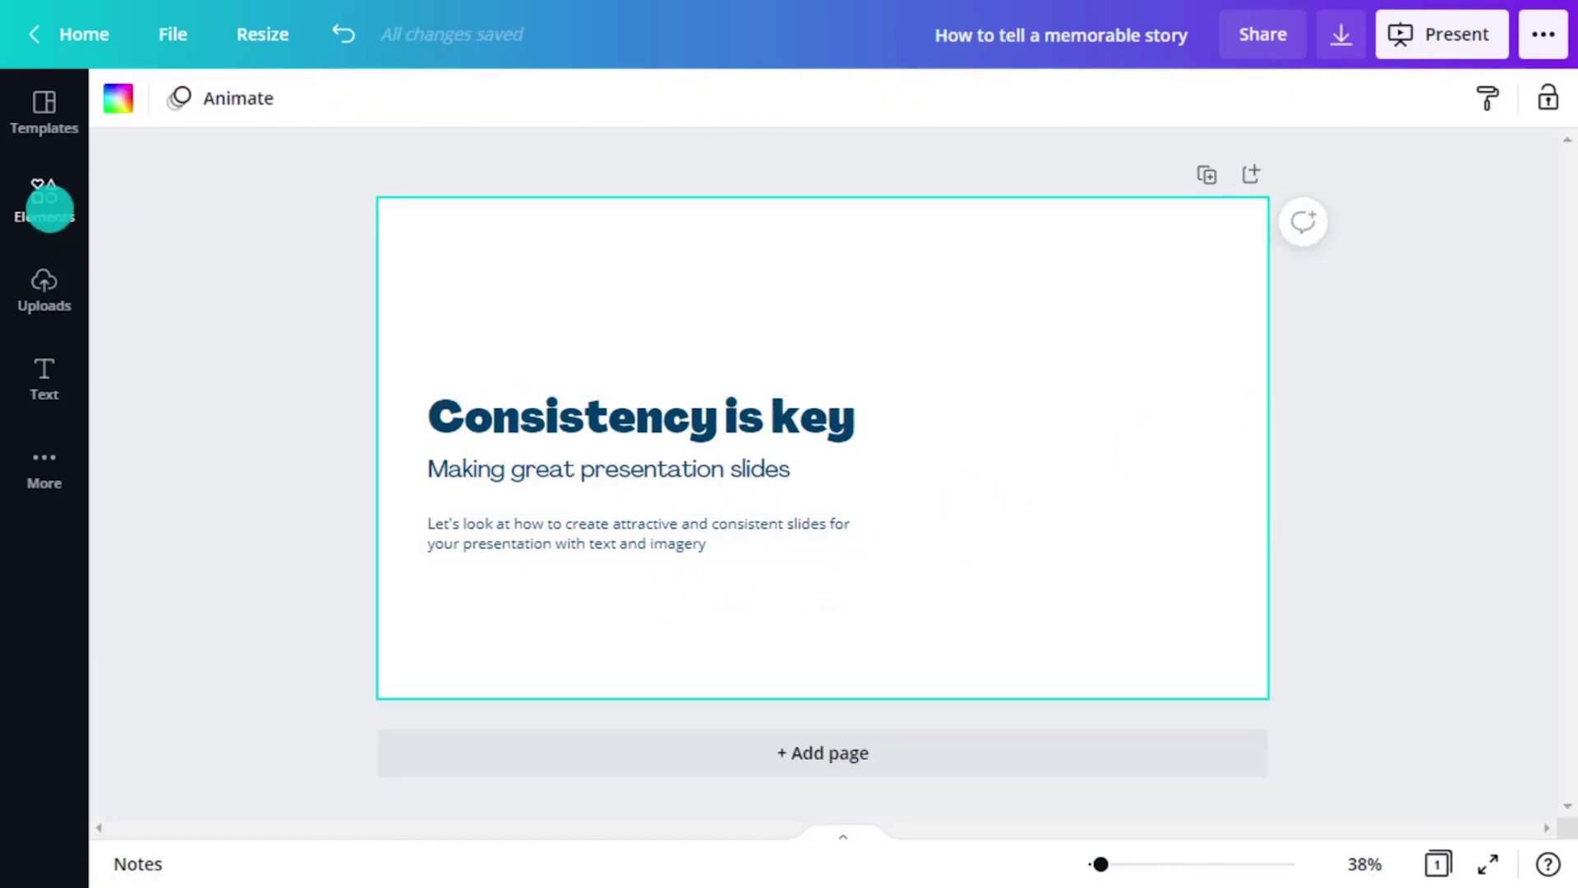
Add the recently used office photo from Elements, placed and cropped along the right edge
{"action": "left_click", "coordinate": [46, 200]}
{"action": "left_click", "coordinate": [192, 356]}
{"action": "left_click", "coordinate": [537, 478]}
{"action": "left_click_drag", "start_coordinate": [755, 602], "coordinate": [1054, 553]}
{"action": "double_click", "coordinate": [1054, 553]}
{"action": "left_click", "coordinate": [1028, 504]}
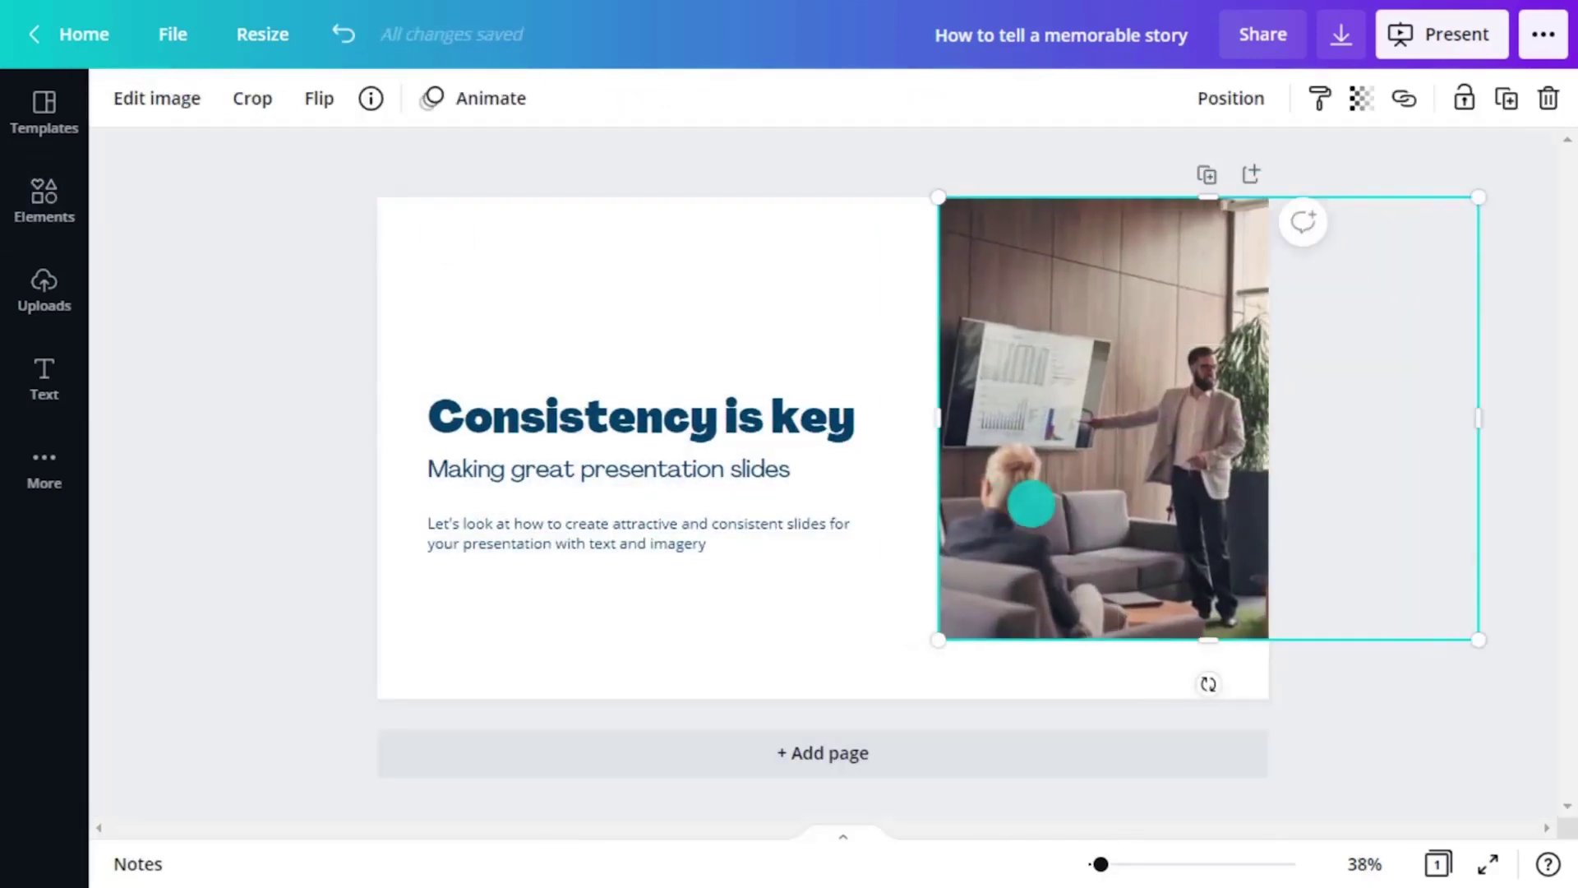
Add the caption 'Delivering a strong presentation' in Open Sans 16 just below the photo
{"action": "left_click", "coordinate": [44, 379]}
{"action": "left_click", "coordinate": [223, 378]}
{"action": "left_click_drag", "start_coordinate": [832, 496], "coordinate": [874, 532]}
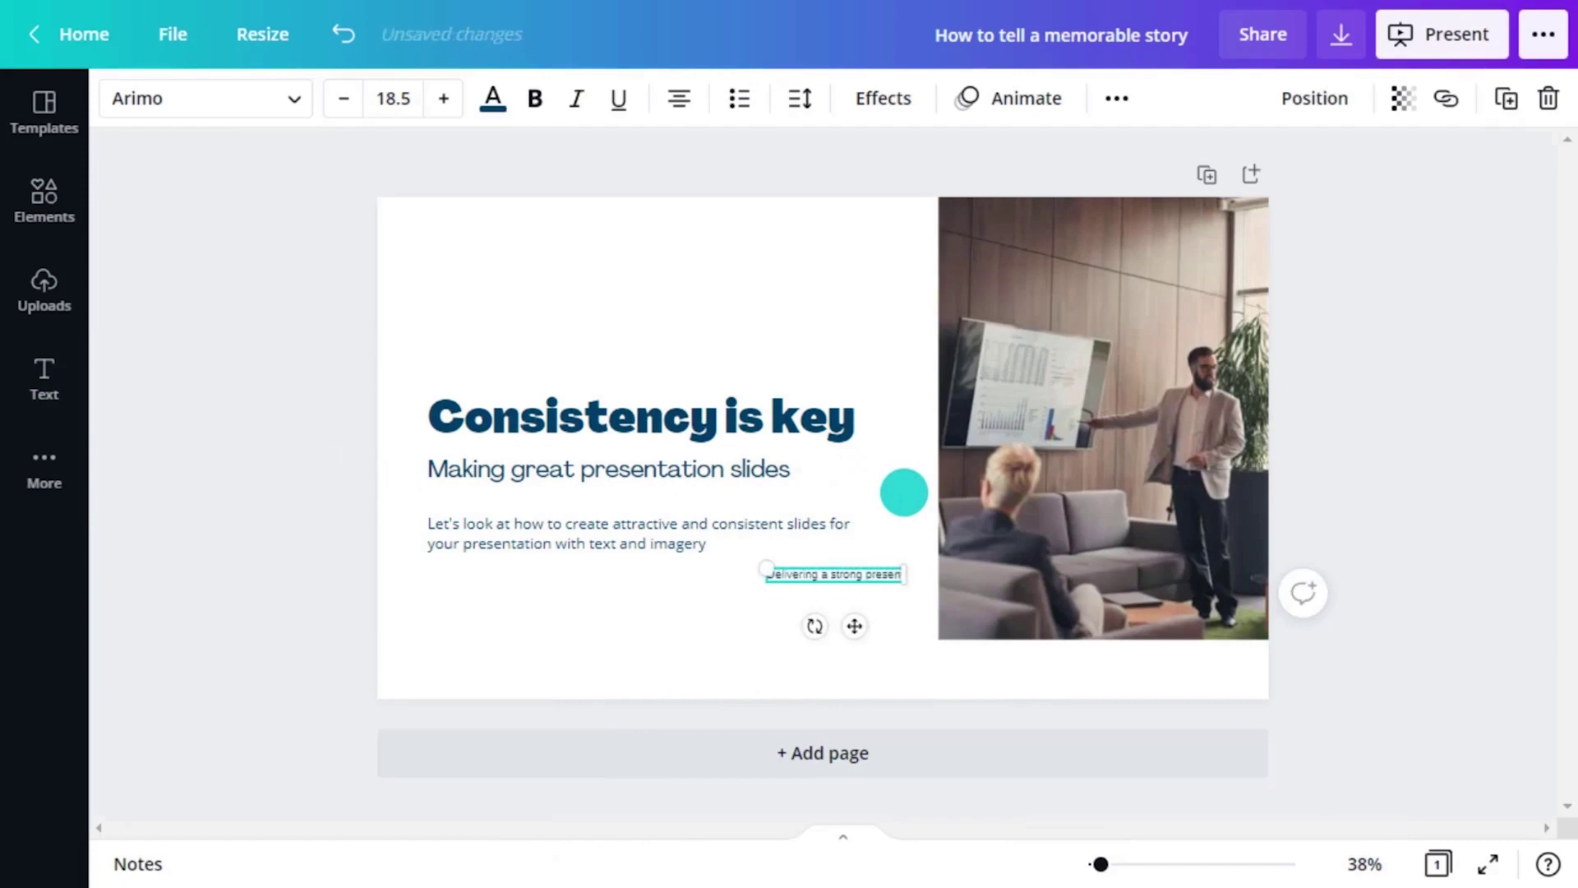
{"action": "left_click", "coordinate": [394, 98]}
{"action": "left_click", "coordinate": [391, 458]}
{"action": "left_click", "coordinate": [205, 98]}
{"action": "left_click", "coordinate": [165, 318]}
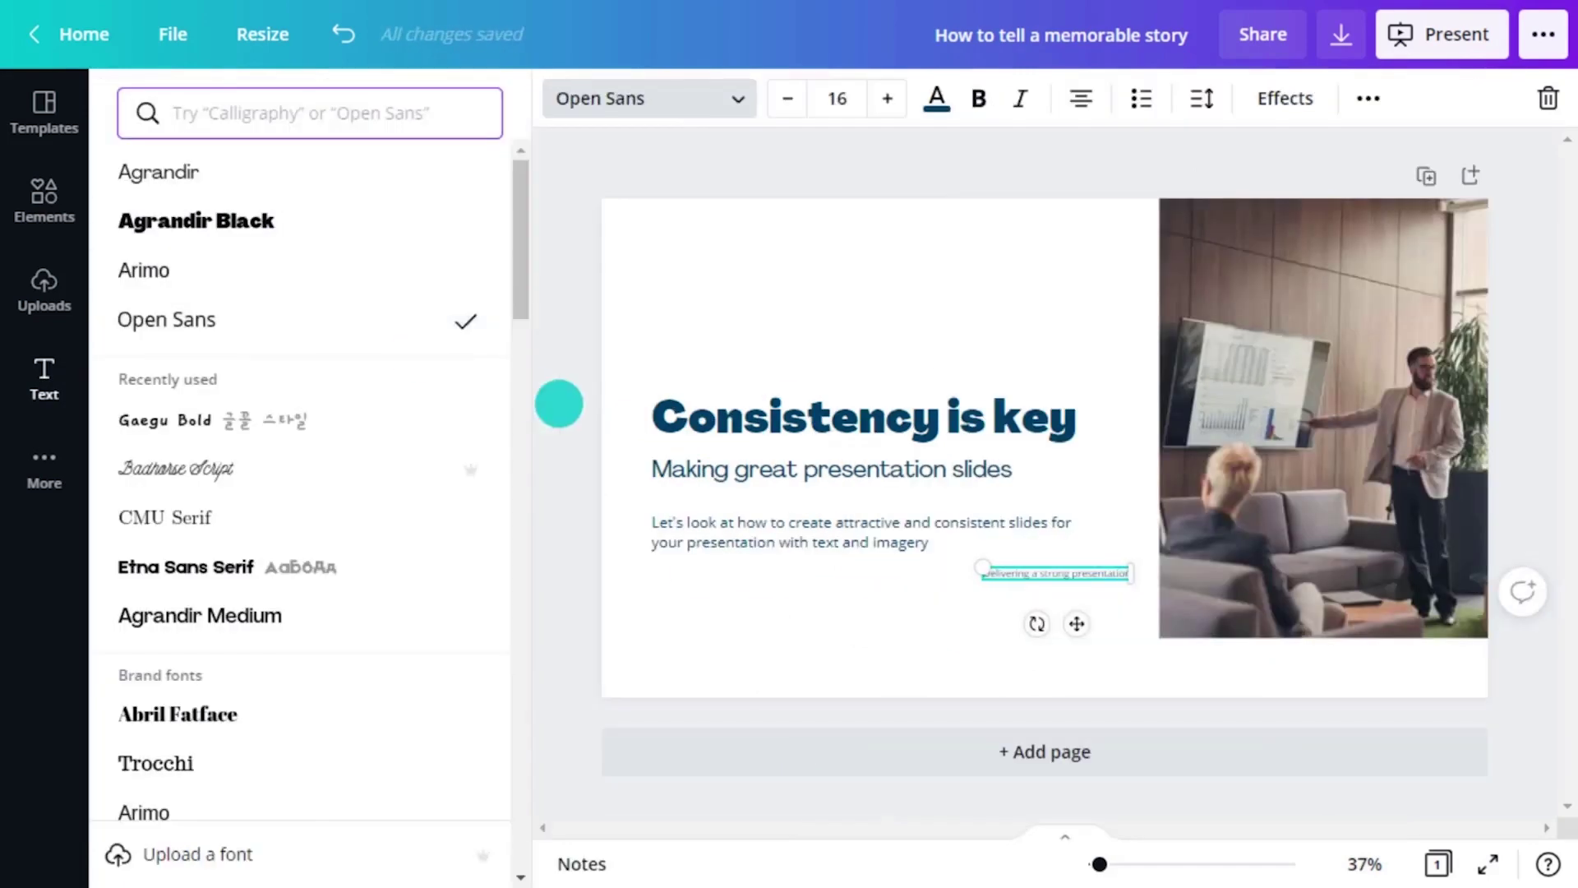
{"action": "left_click", "coordinate": [872, 636]}
{"action": "left_click_drag", "start_coordinate": [873, 635], "coordinate": [1028, 704]}
{"action": "left_click", "coordinate": [1379, 519]}
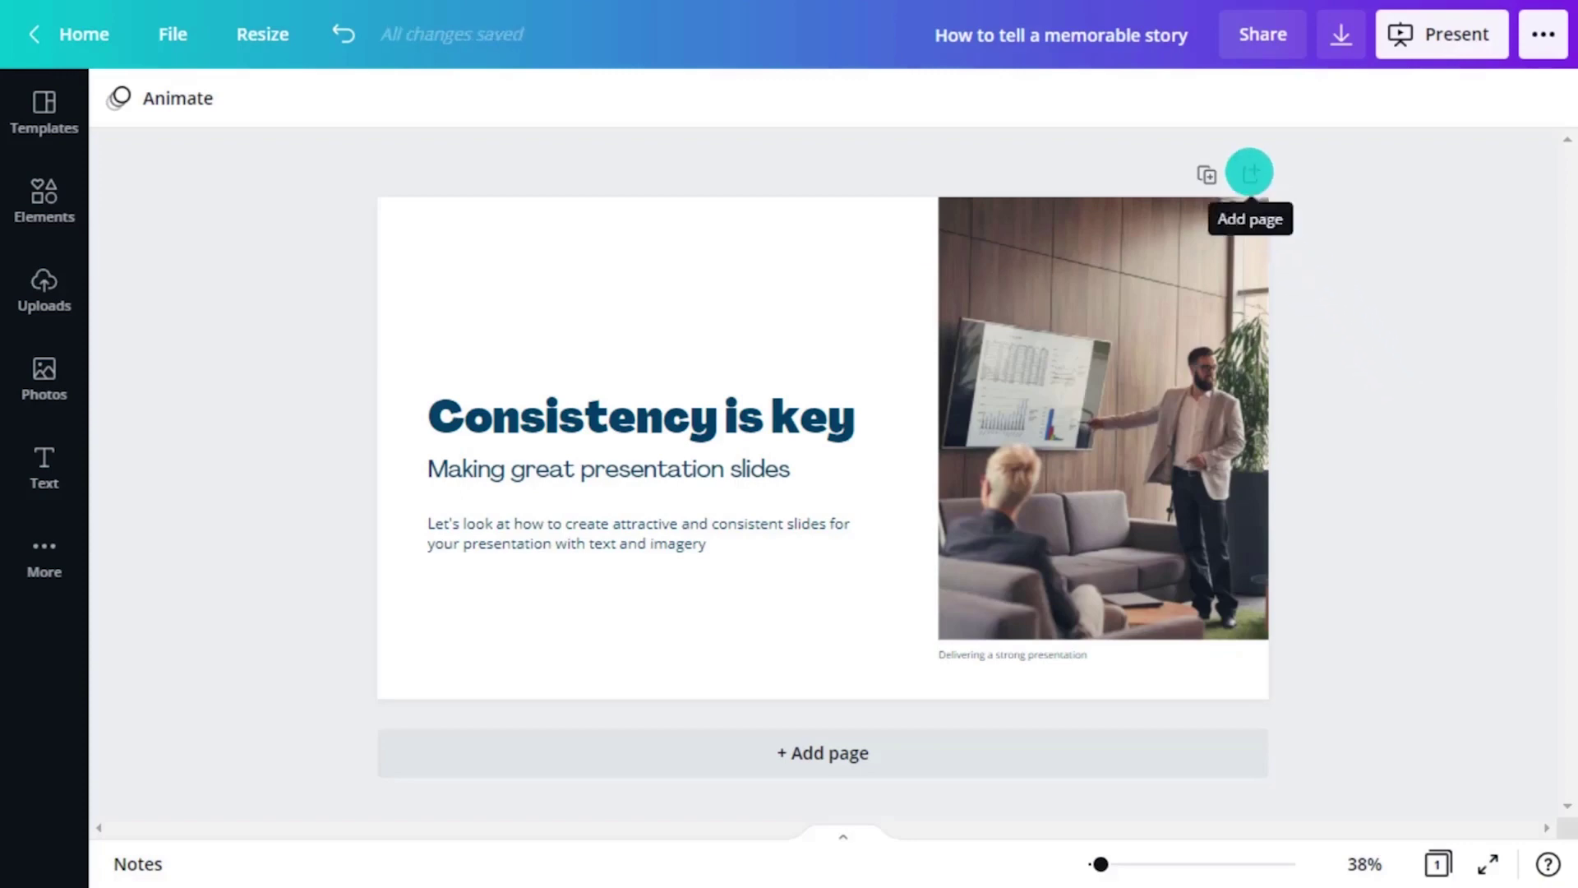
Add a blank page after the title slide and scroll through the stock Photos library
{"action": "left_click", "coordinate": [1250, 172]}
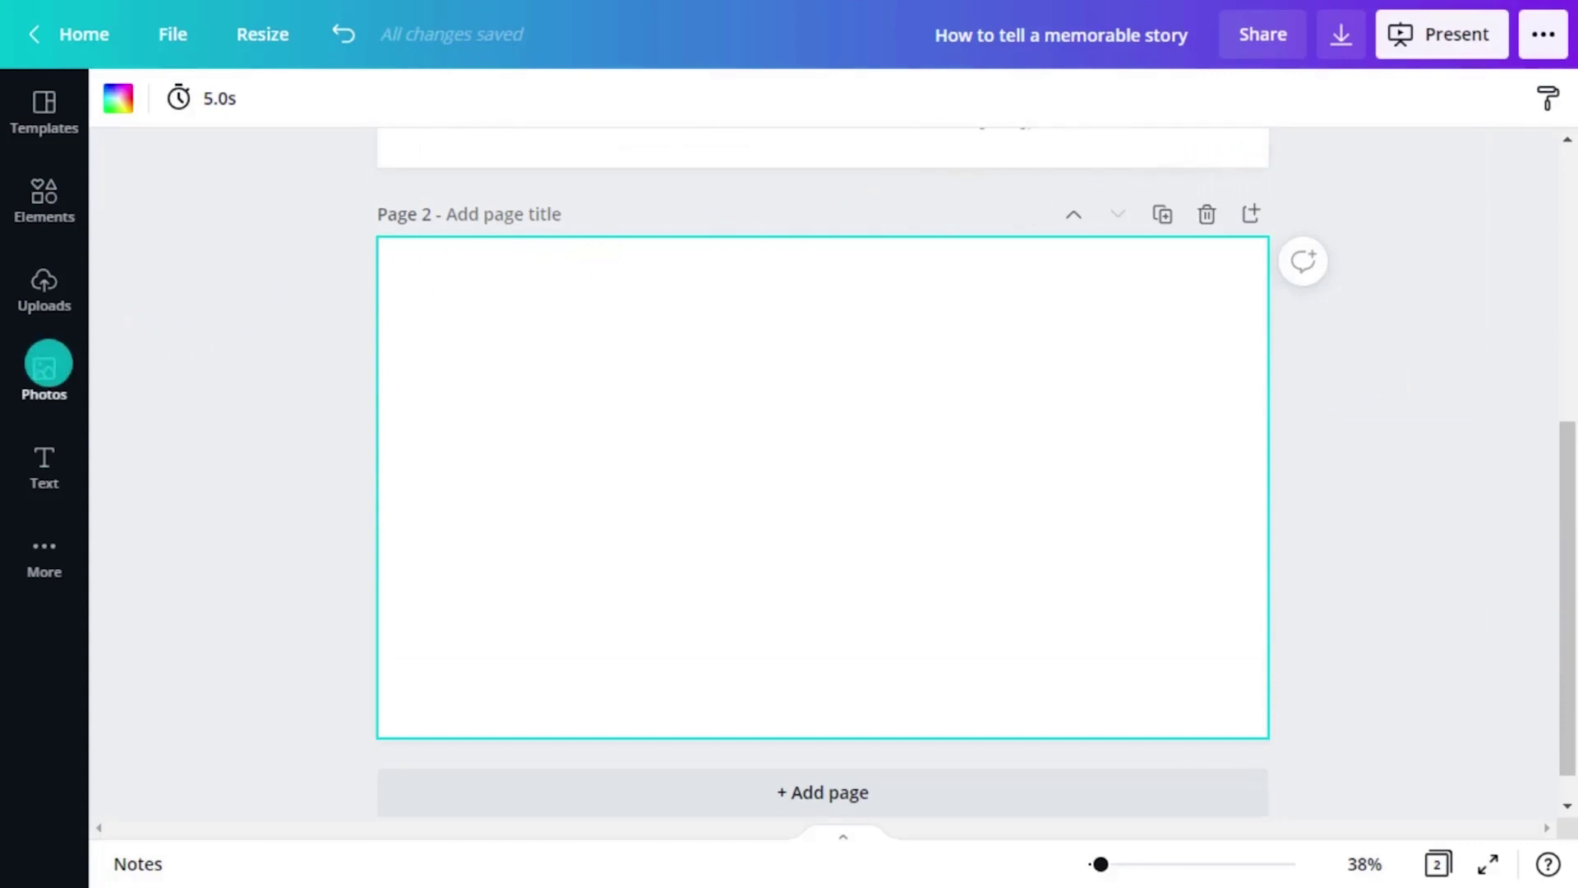
{"action": "left_click", "coordinate": [48, 363]}
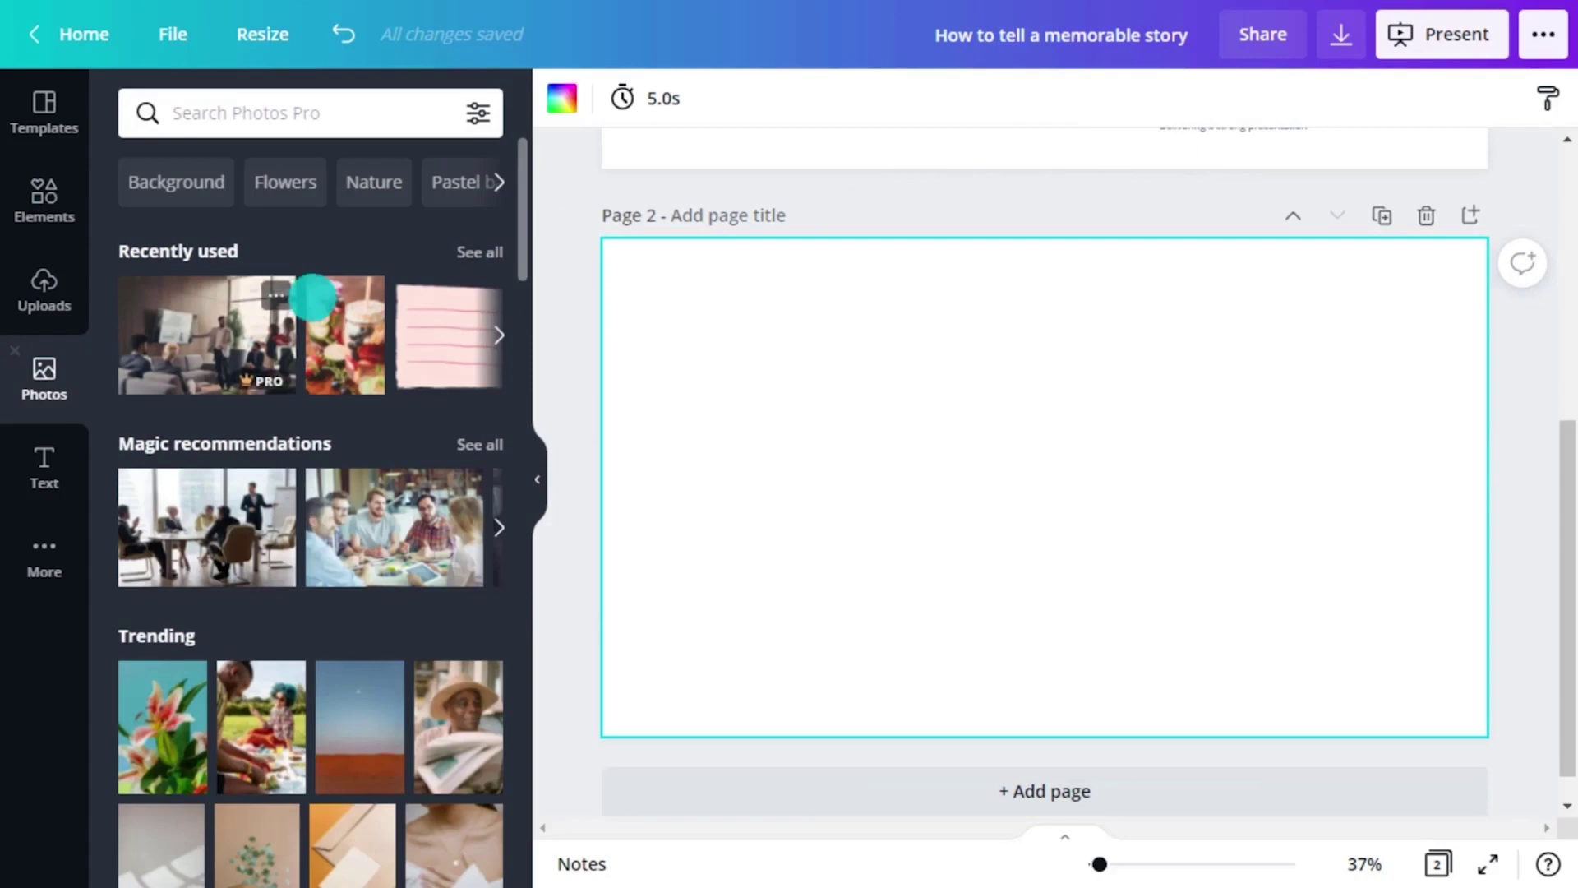
{"action": "left_click_drag", "start_coordinate": [526, 238], "coordinate": [517, 431]}
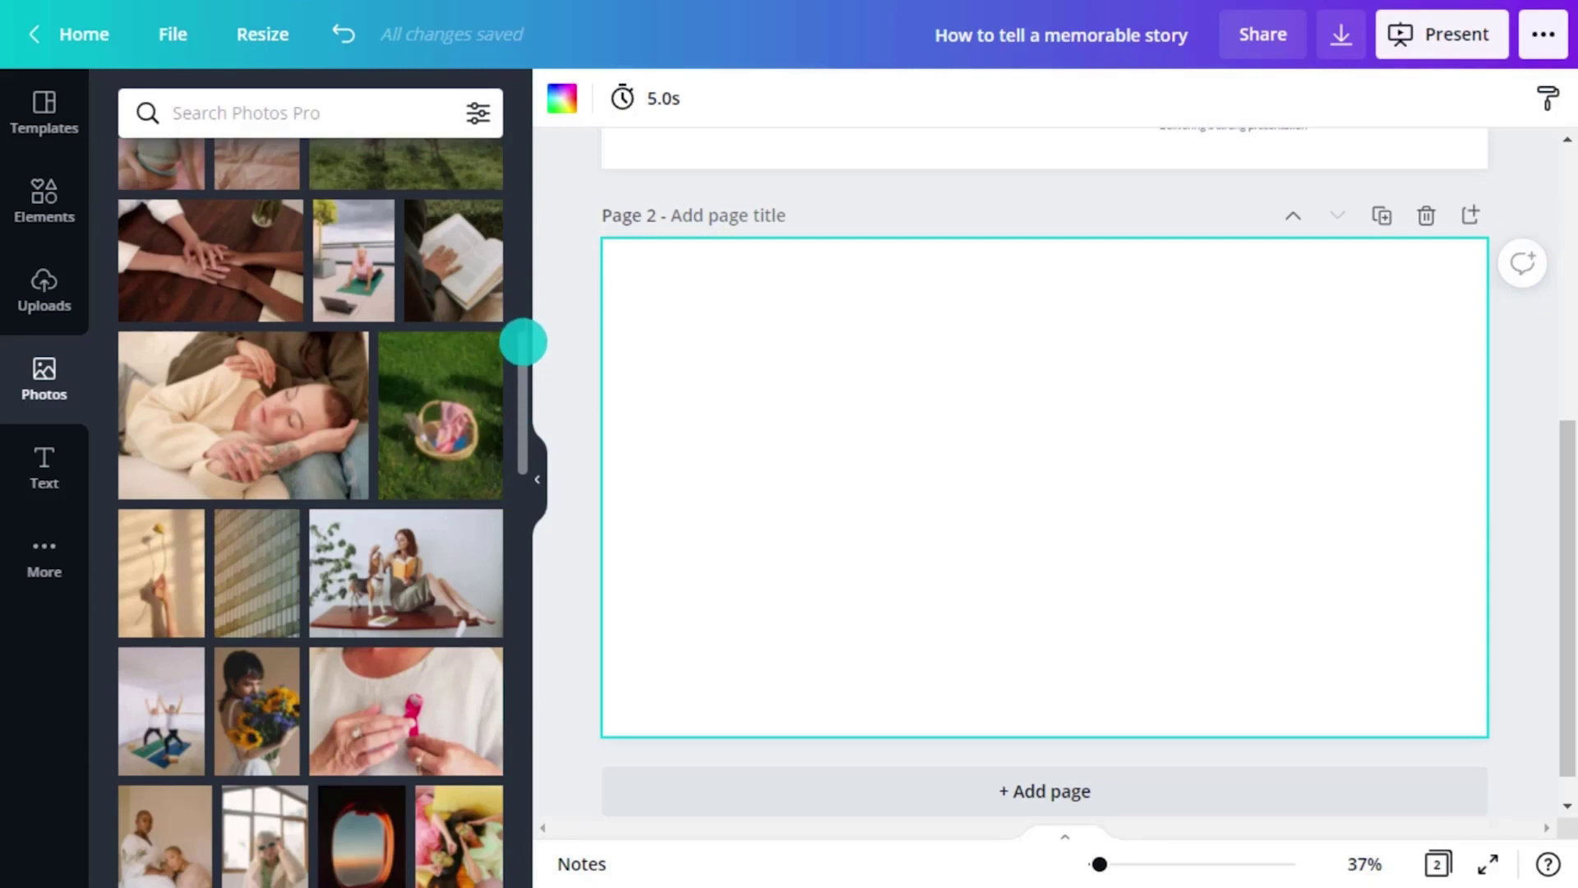
{"action": "left_click_drag", "start_coordinate": [523, 342], "coordinate": [519, 535]}
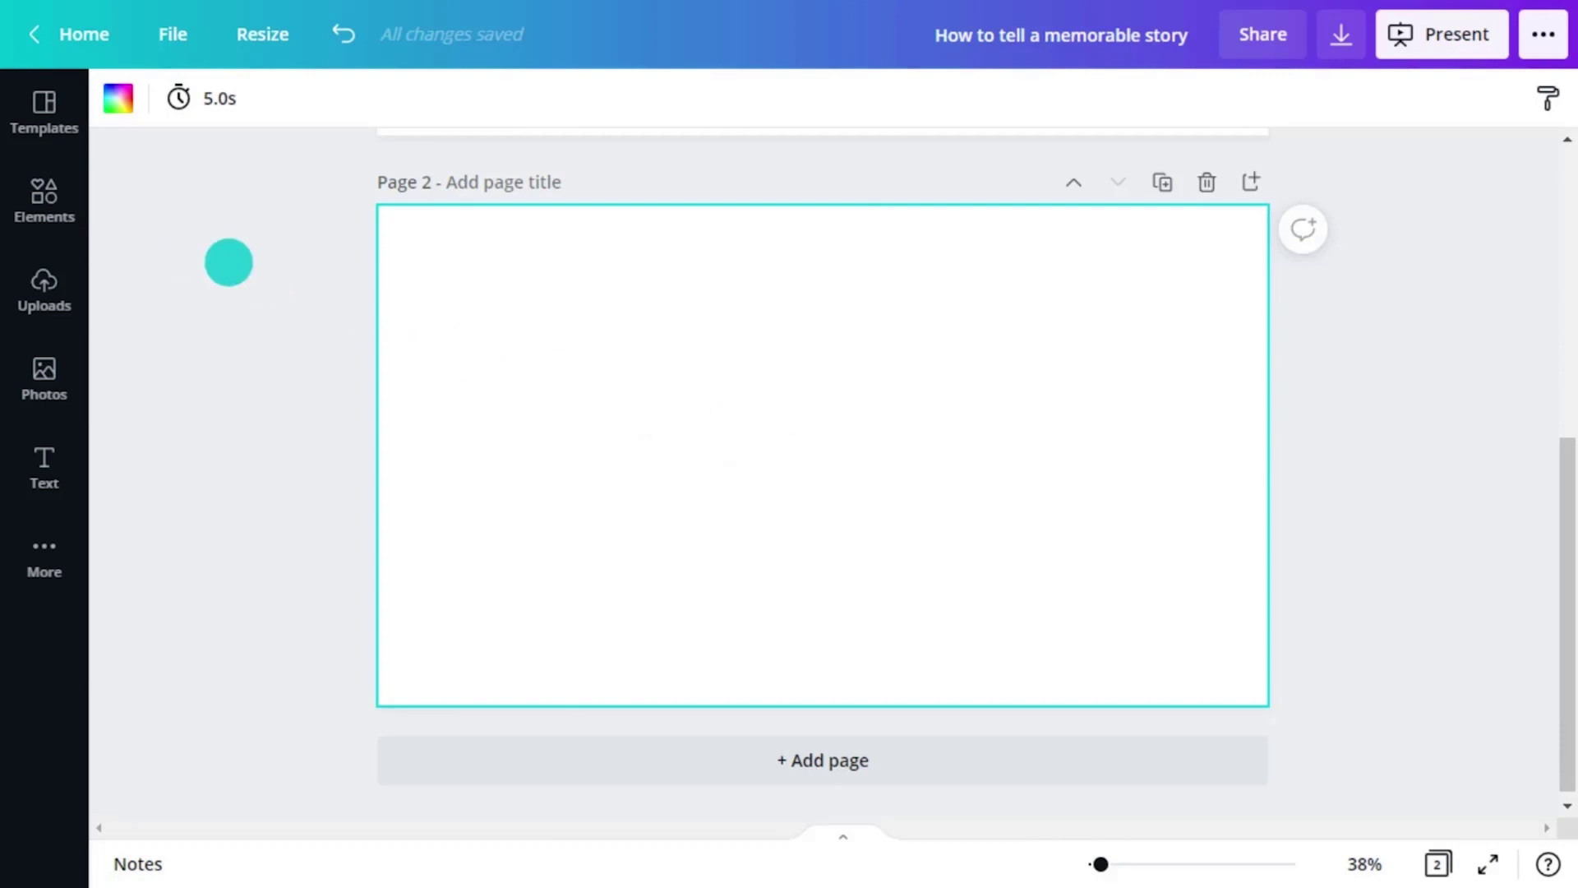
Search Elements for 'presentations' and add presenter illustrations from the Graphics results
{"action": "left_click", "coordinate": [78, 201]}
{"action": "left_click", "coordinate": [296, 116]}
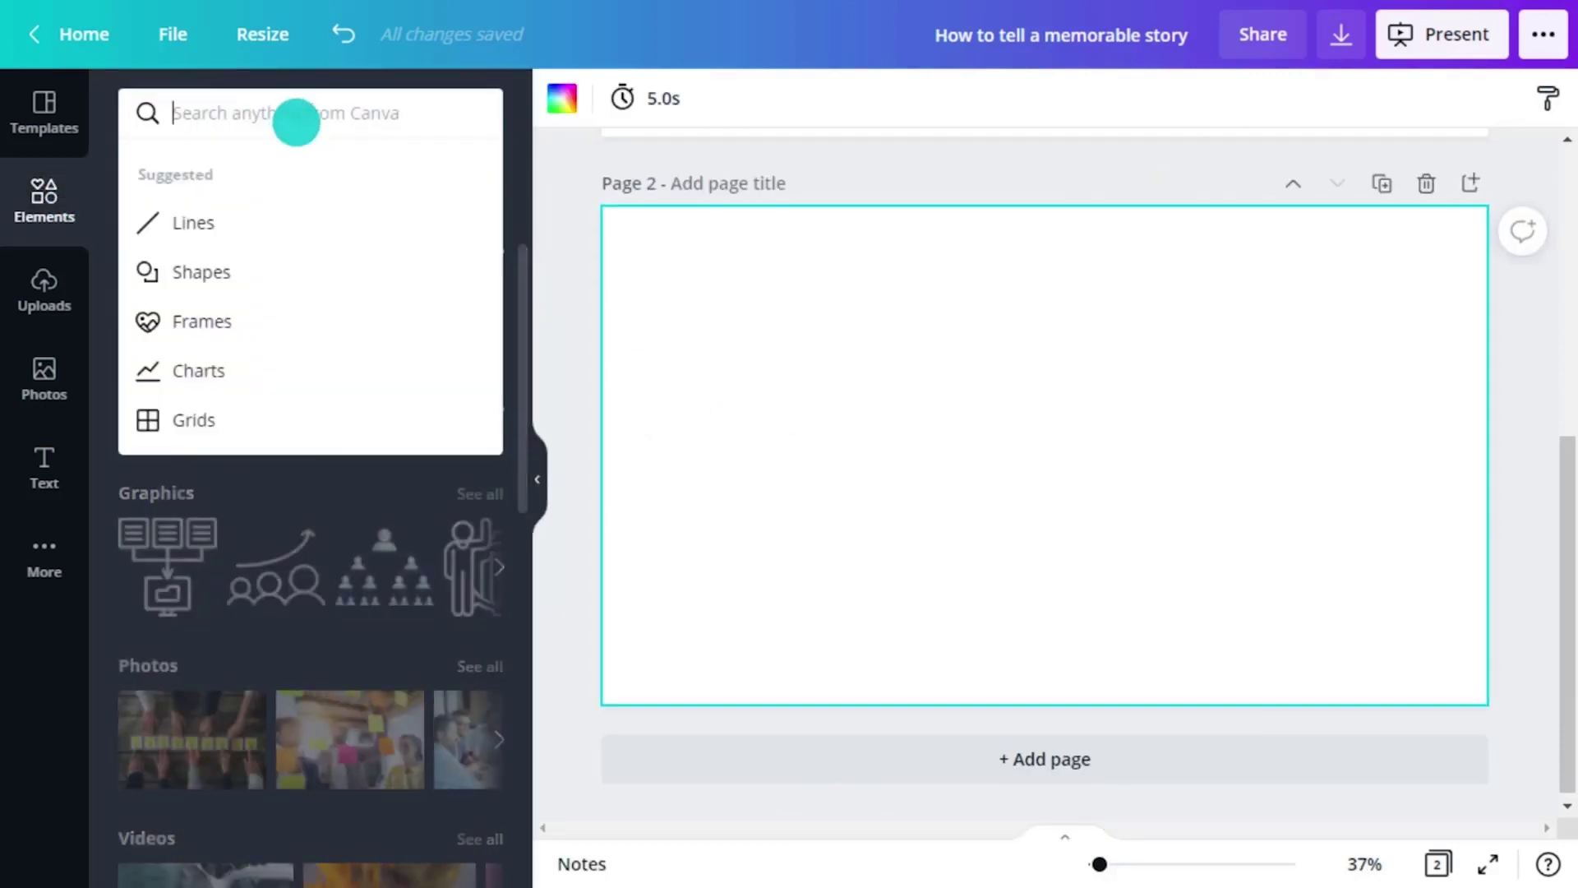
{"action": "type", "text": "presentations"}
{"action": "key", "text": "Return"}
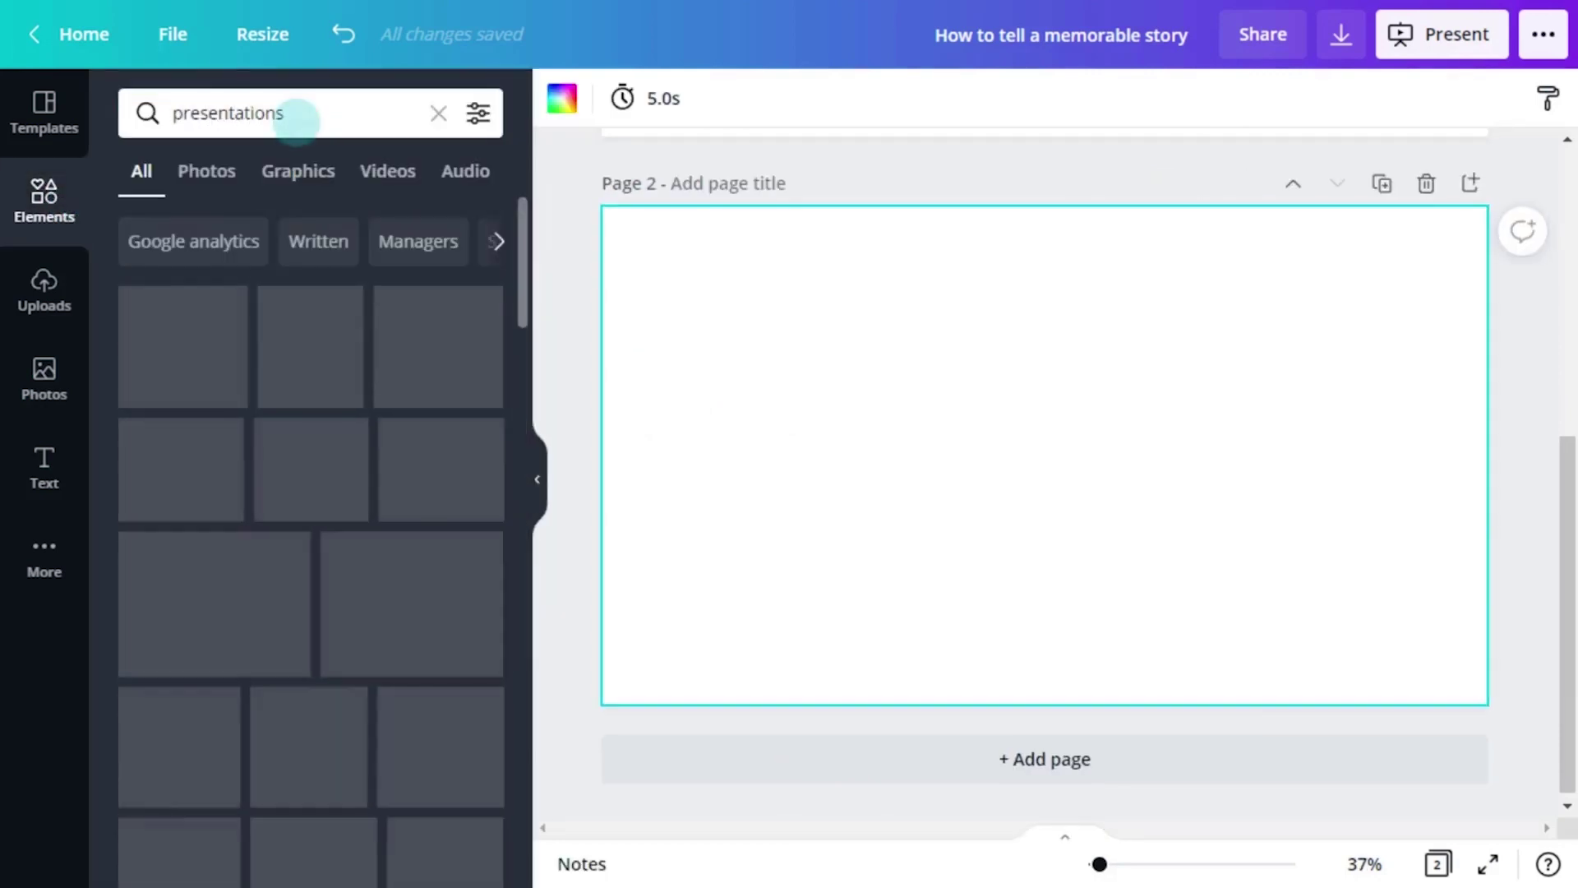
{"action": "left_click", "coordinate": [306, 162]}
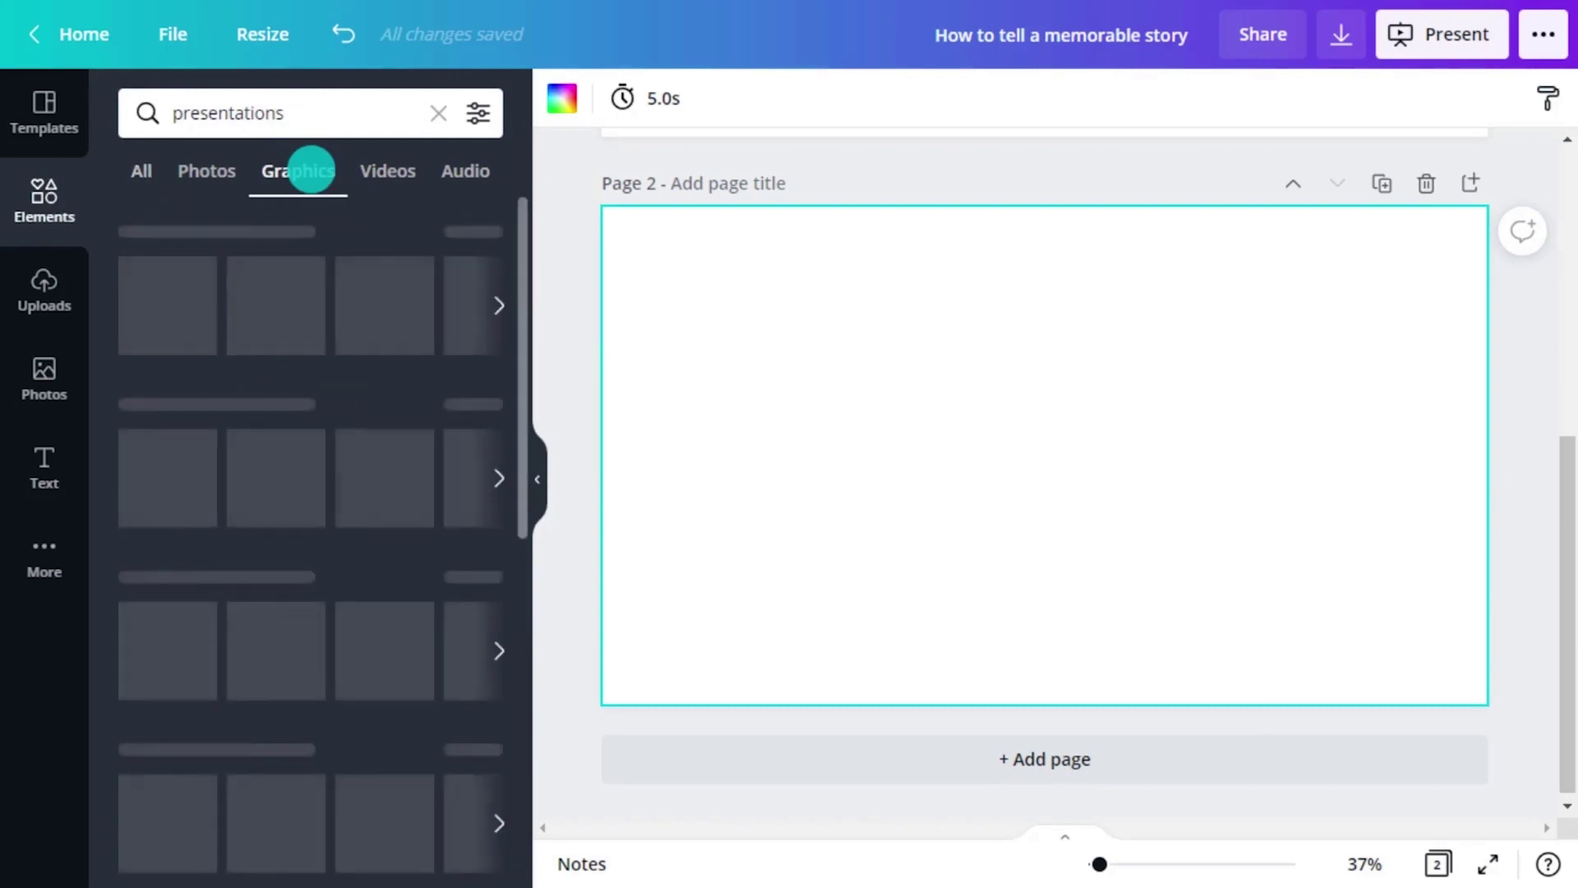
{"action": "left_click", "coordinate": [174, 272]}
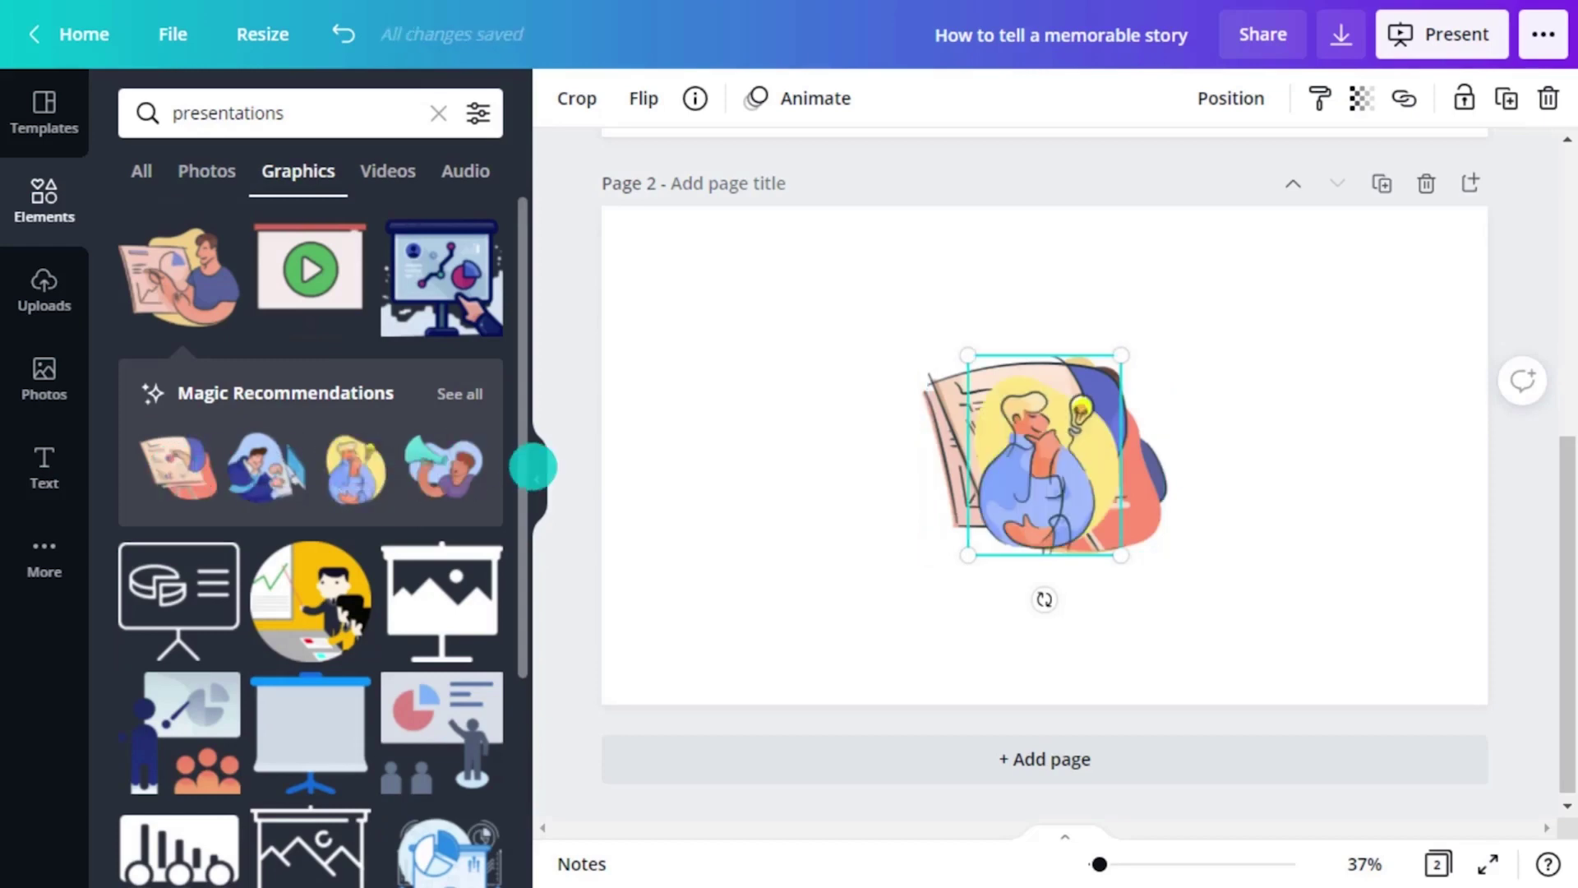
Spread the illustrations left, centre and right, then add a blank third page
{"action": "left_click", "coordinate": [532, 467]}
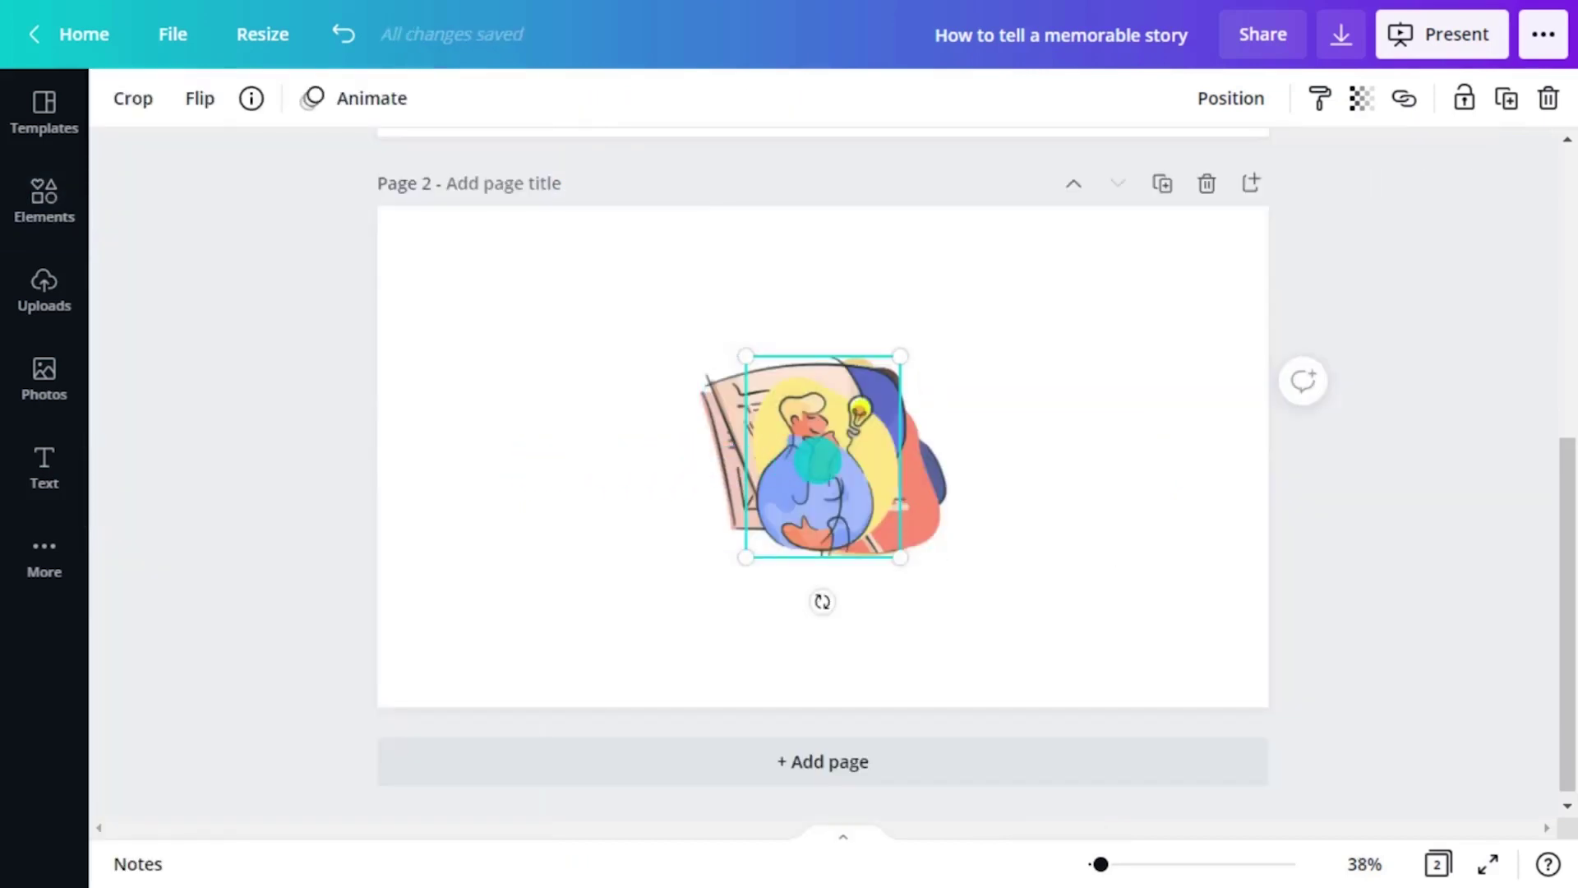
{"action": "left_click_drag", "start_coordinate": [818, 461], "coordinate": [523, 463]}
{"action": "left_click", "coordinate": [789, 458]}
{"action": "left_click_drag", "start_coordinate": [788, 457], "coordinate": [1121, 455]}
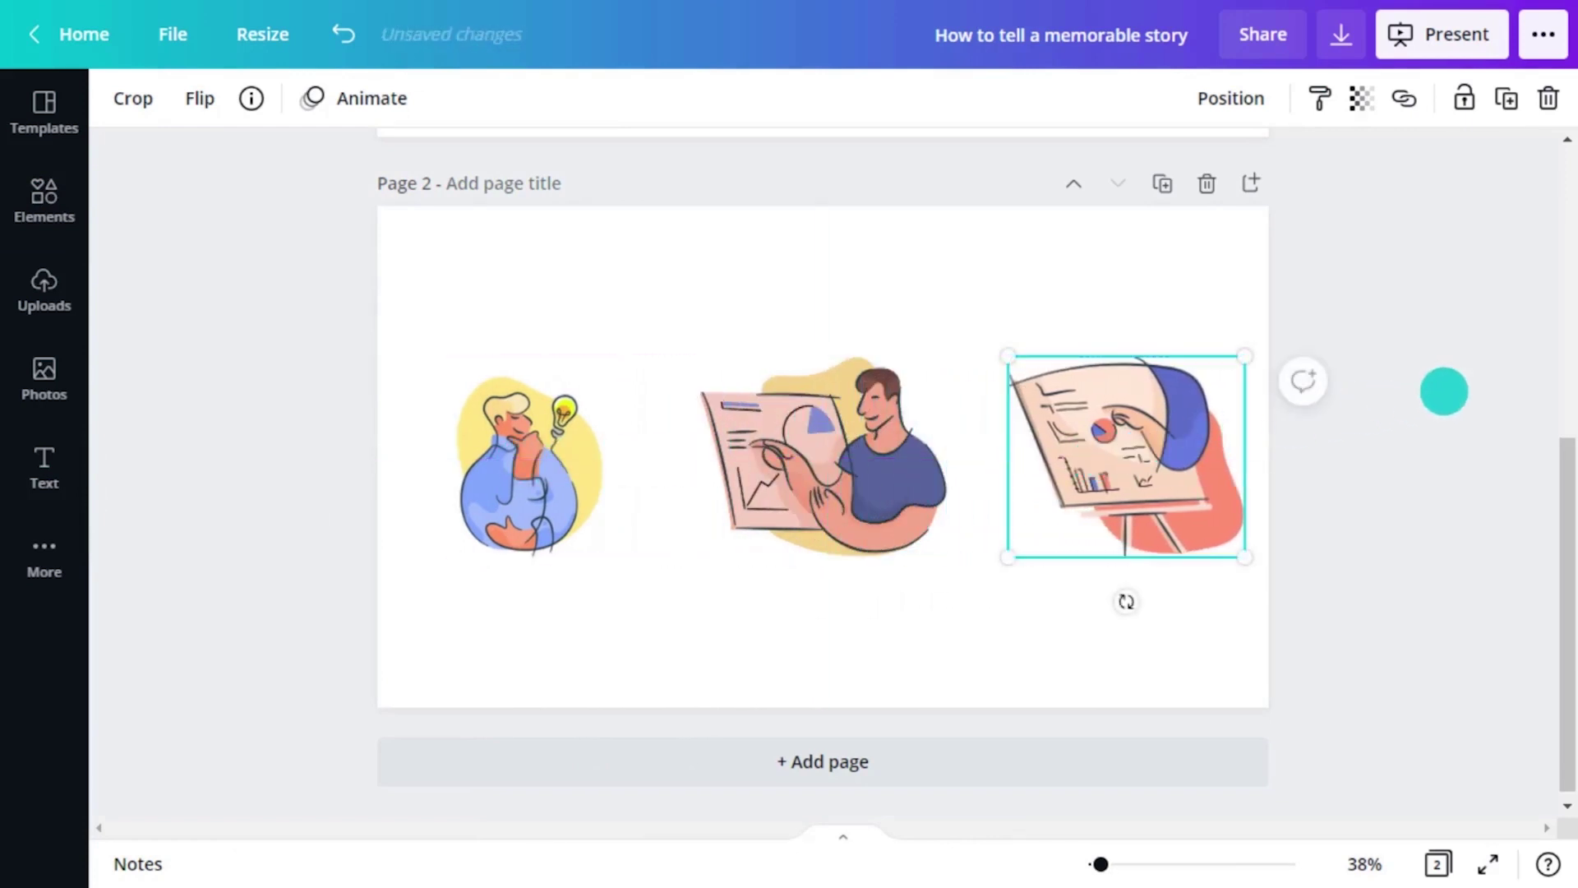
{"action": "left_click", "coordinate": [1444, 391]}
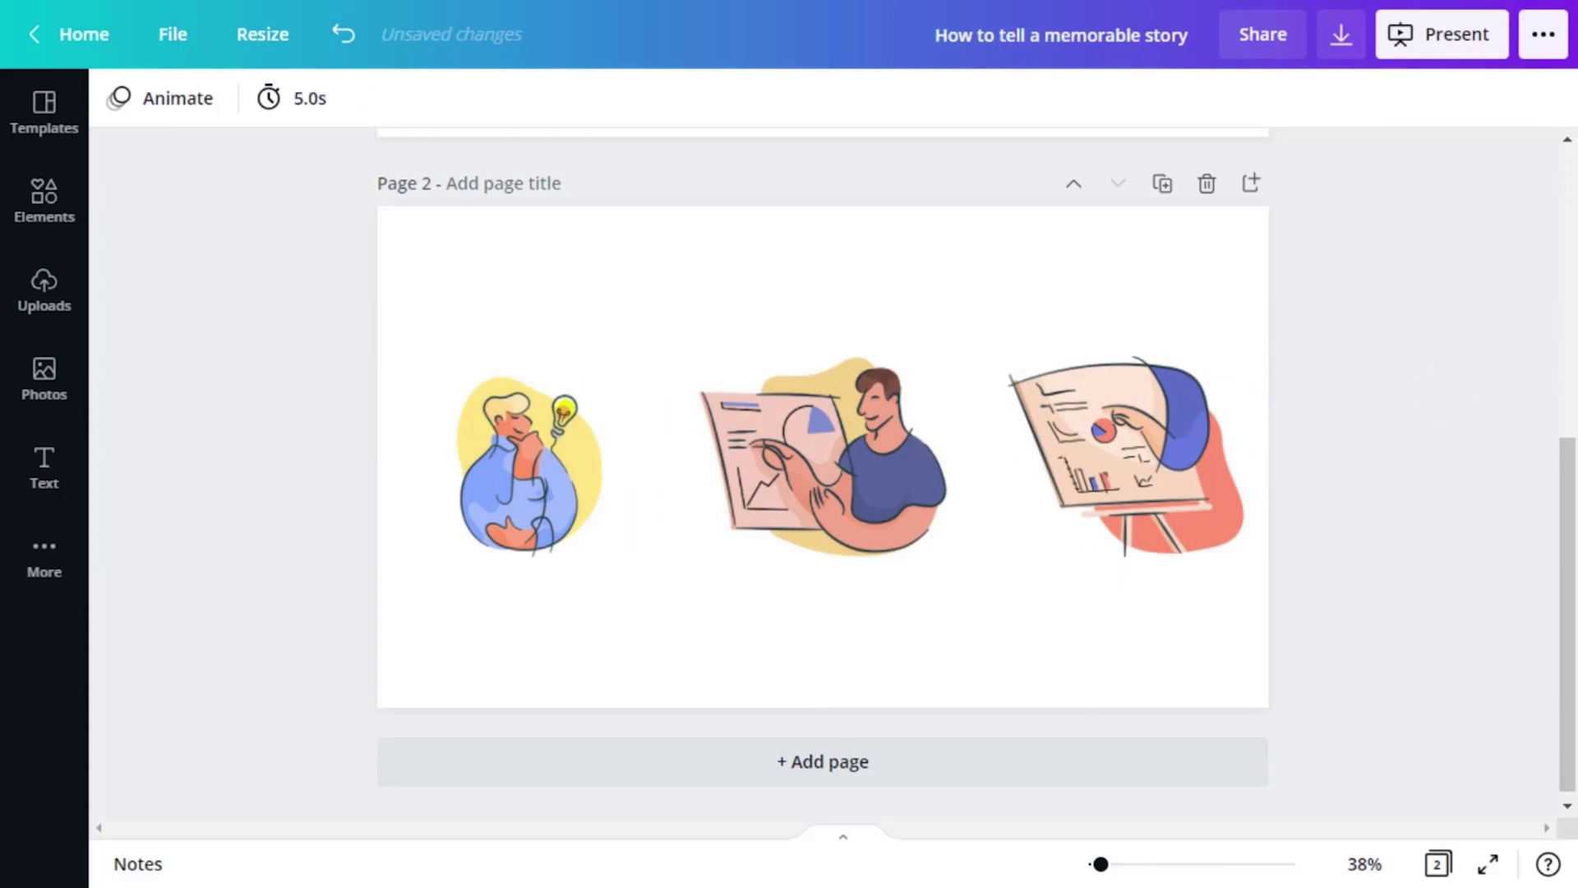
{"action": "key", "text": "ctrl+Return"}
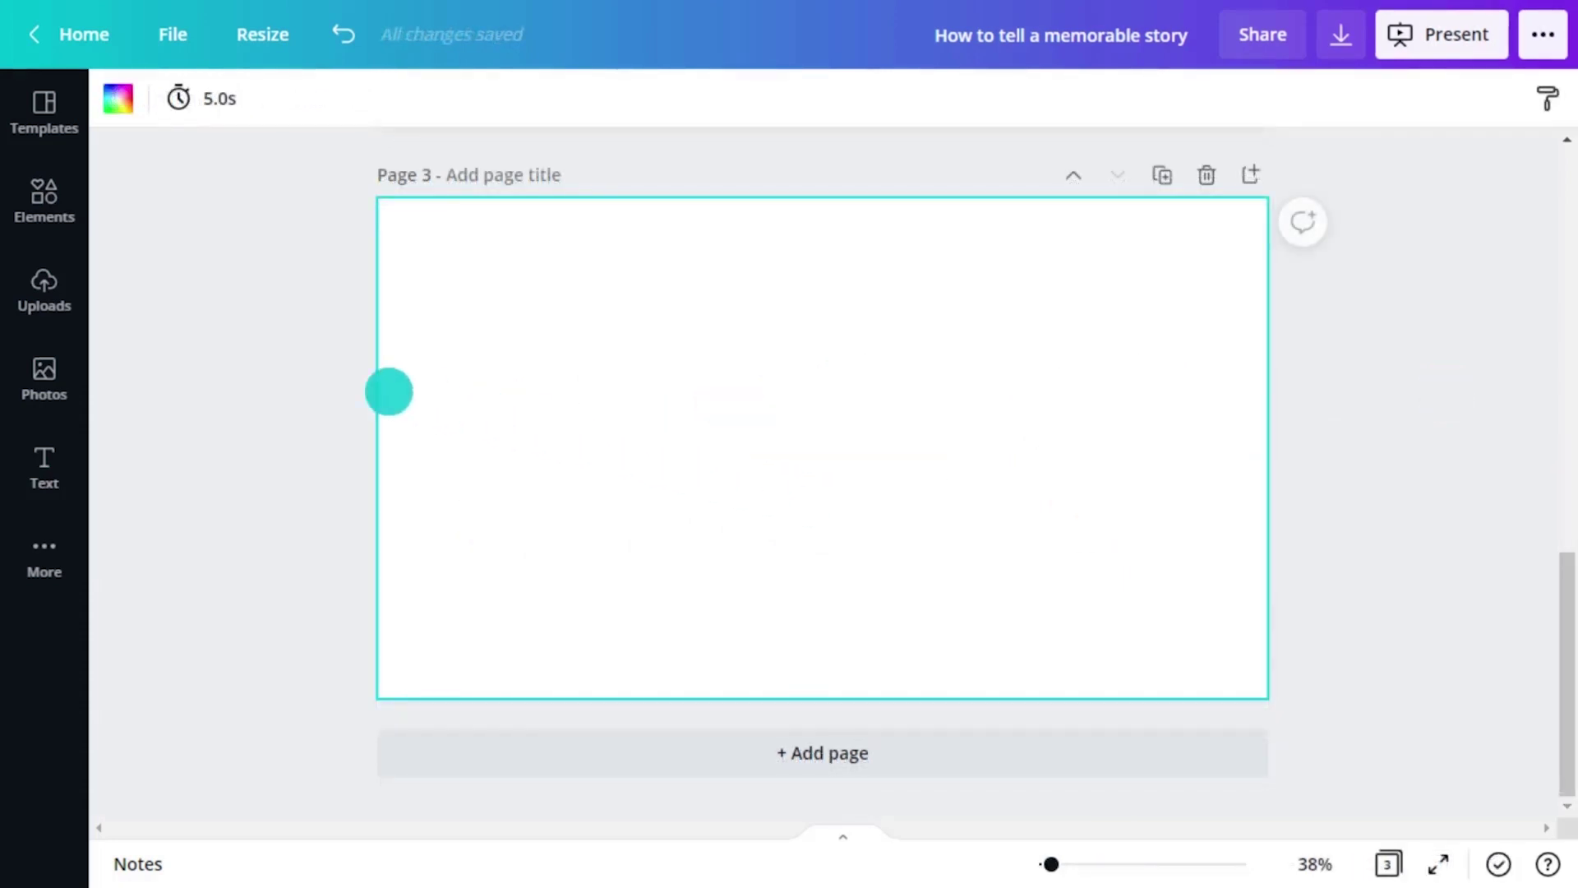
Upload the 'presentation' image from the computer via Uploads
{"action": "left_click", "coordinate": [56, 305]}
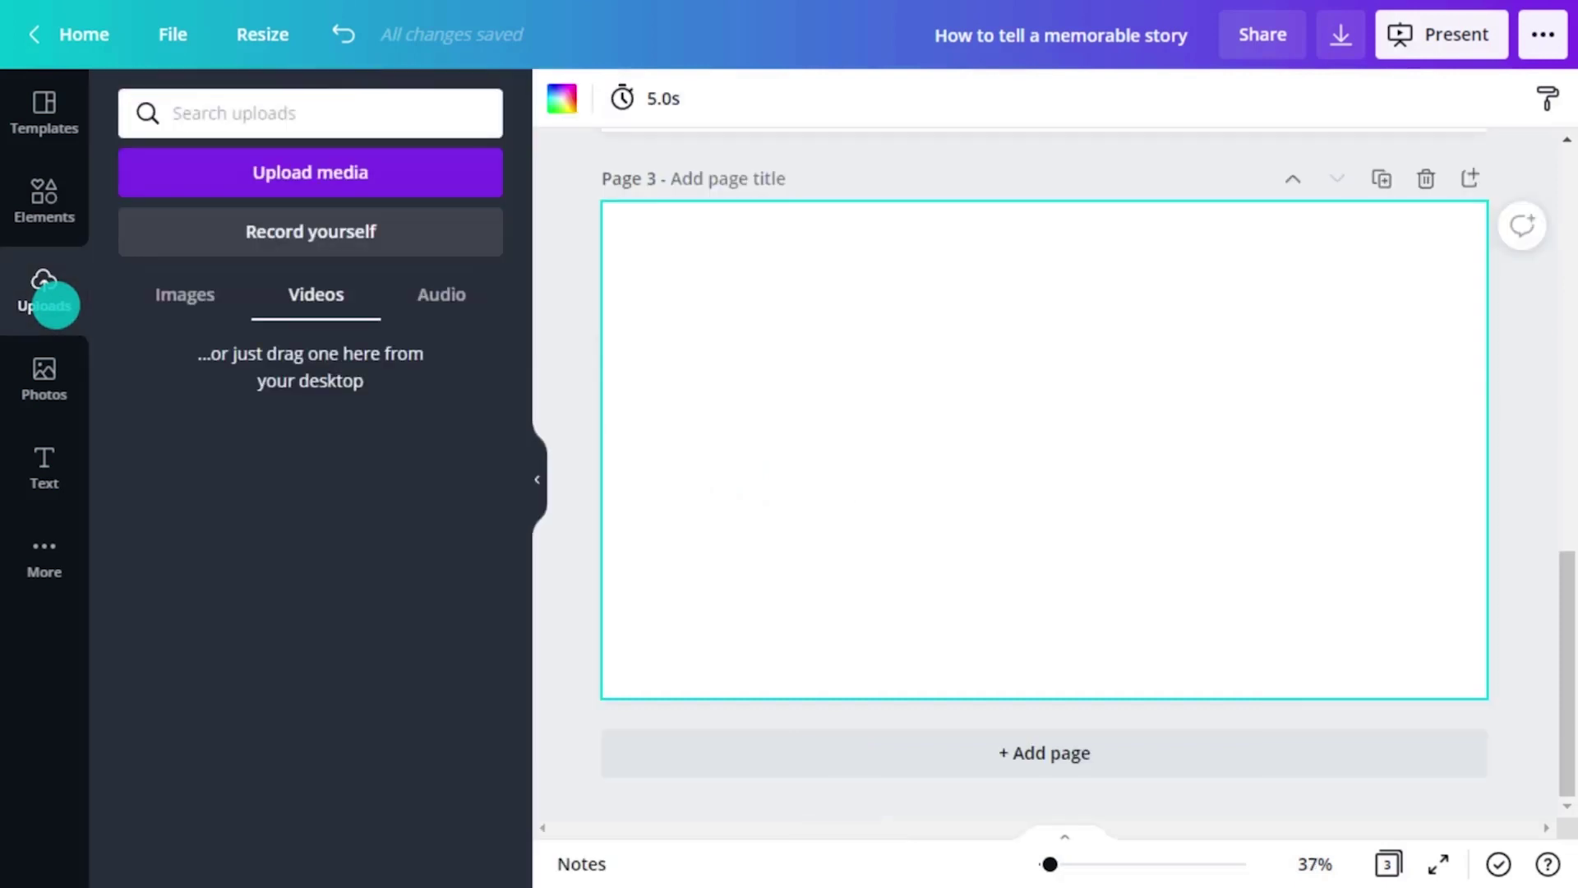
{"action": "left_click", "coordinate": [185, 304]}
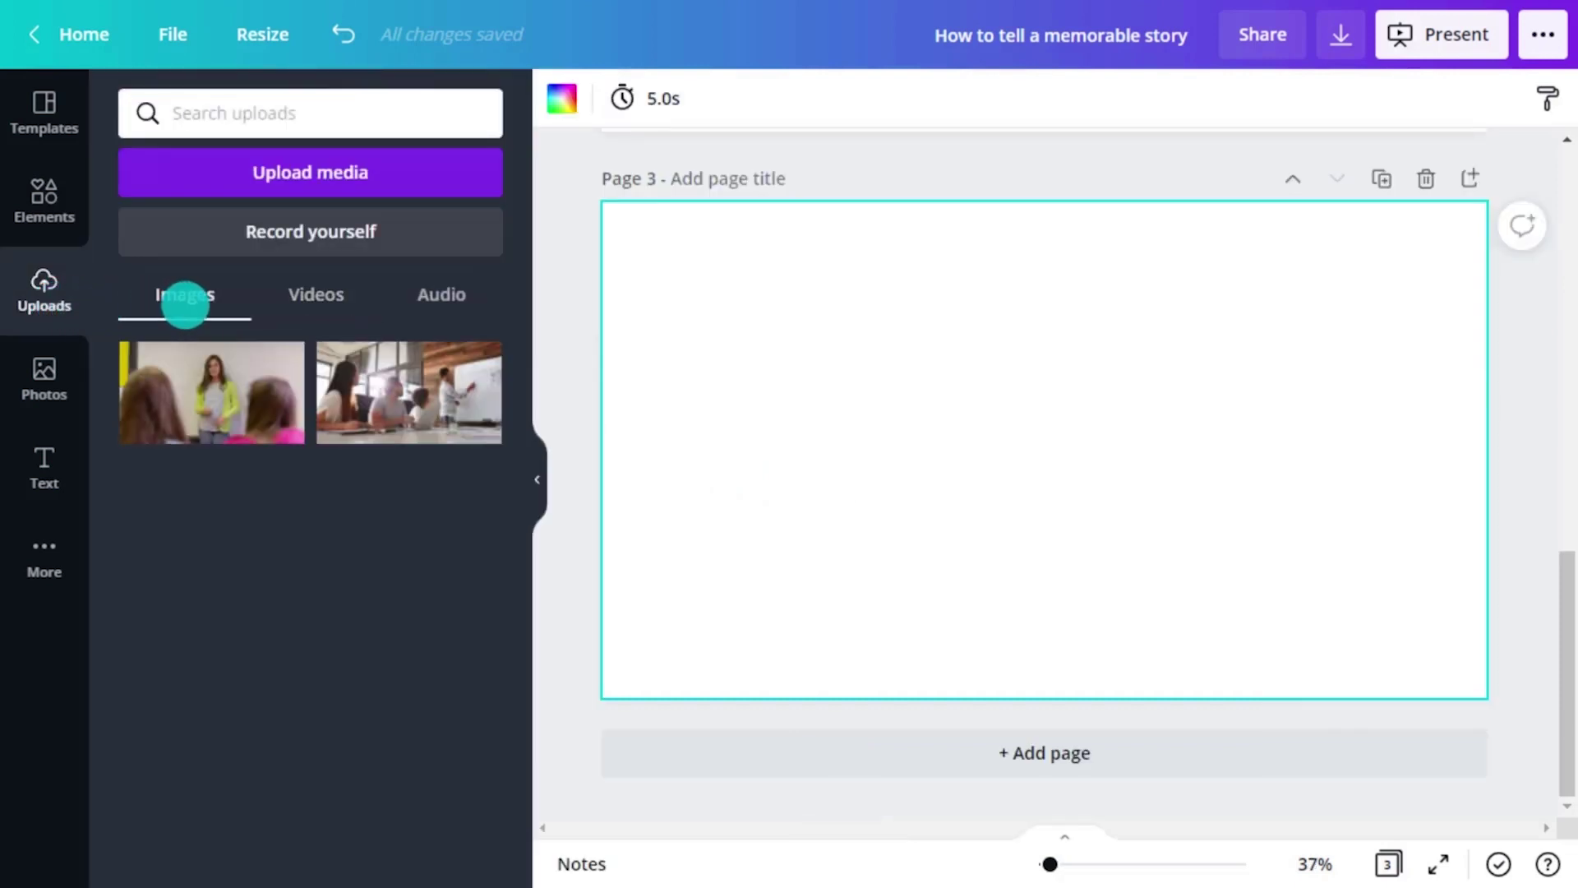
{"action": "left_click", "coordinate": [288, 171]}
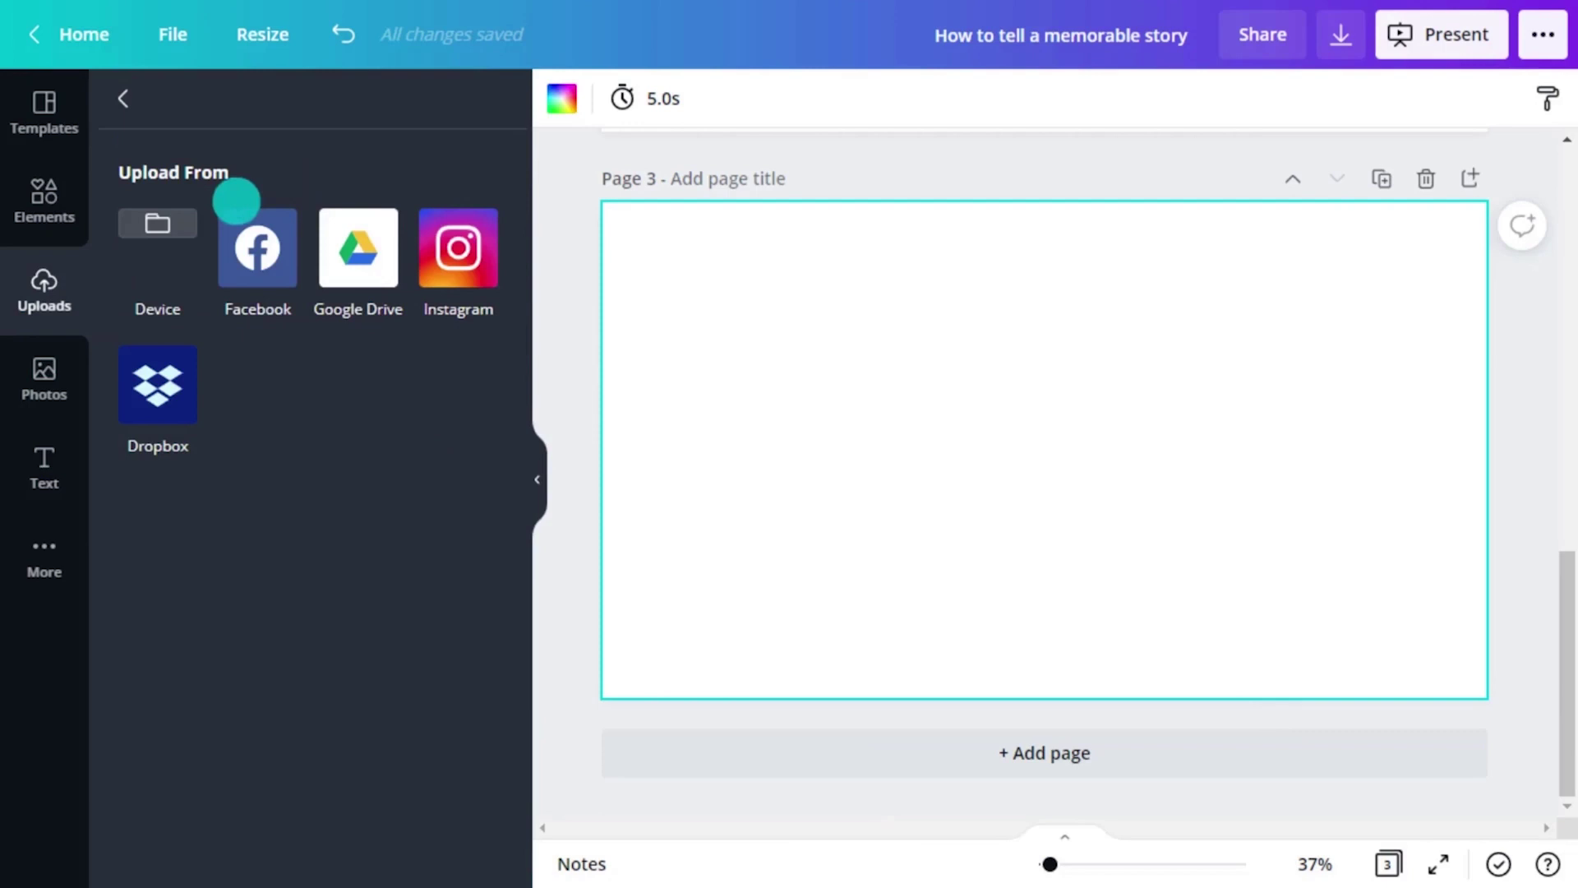
{"action": "left_click", "coordinate": [171, 229]}
{"action": "left_click", "coordinate": [1139, 452]}
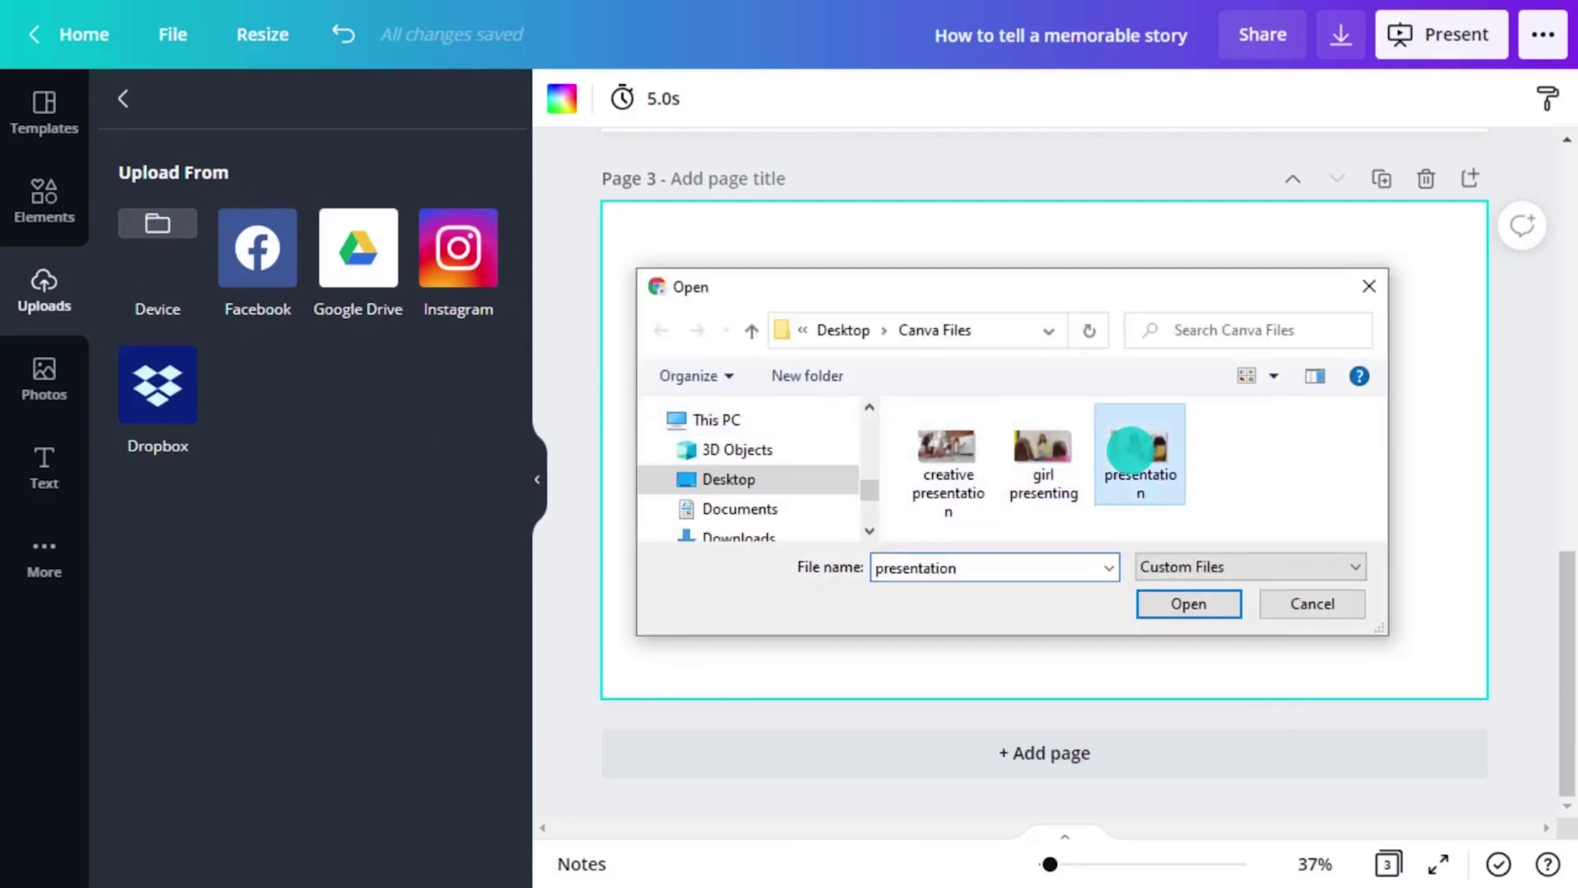
{"action": "left_click", "coordinate": [1162, 604]}
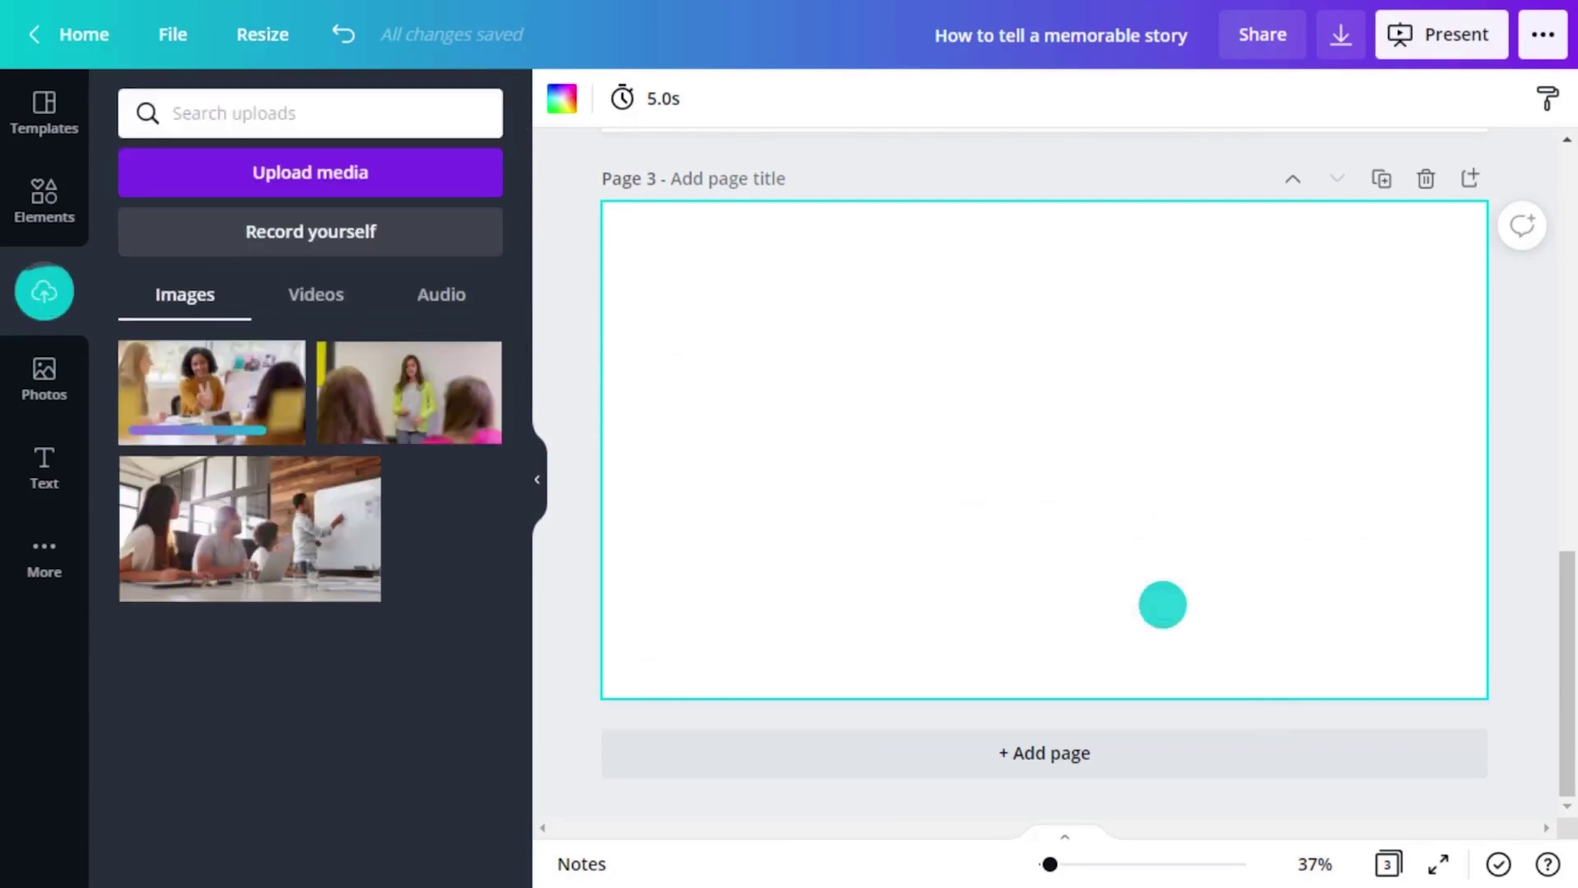
Place the uploaded meeting photo on page 3, enlarged and centred
{"action": "left_click_drag", "start_coordinate": [196, 397], "coordinate": [801, 438]}
{"action": "left_click", "coordinate": [538, 478]}
{"action": "left_click_drag", "start_coordinate": [838, 534], "coordinate": [782, 409]}
{"action": "left_click_drag", "start_coordinate": [1159, 606], "coordinate": [1206, 632]}
{"action": "left_click_drag", "start_coordinate": [1152, 578], "coordinate": [1026, 475]}
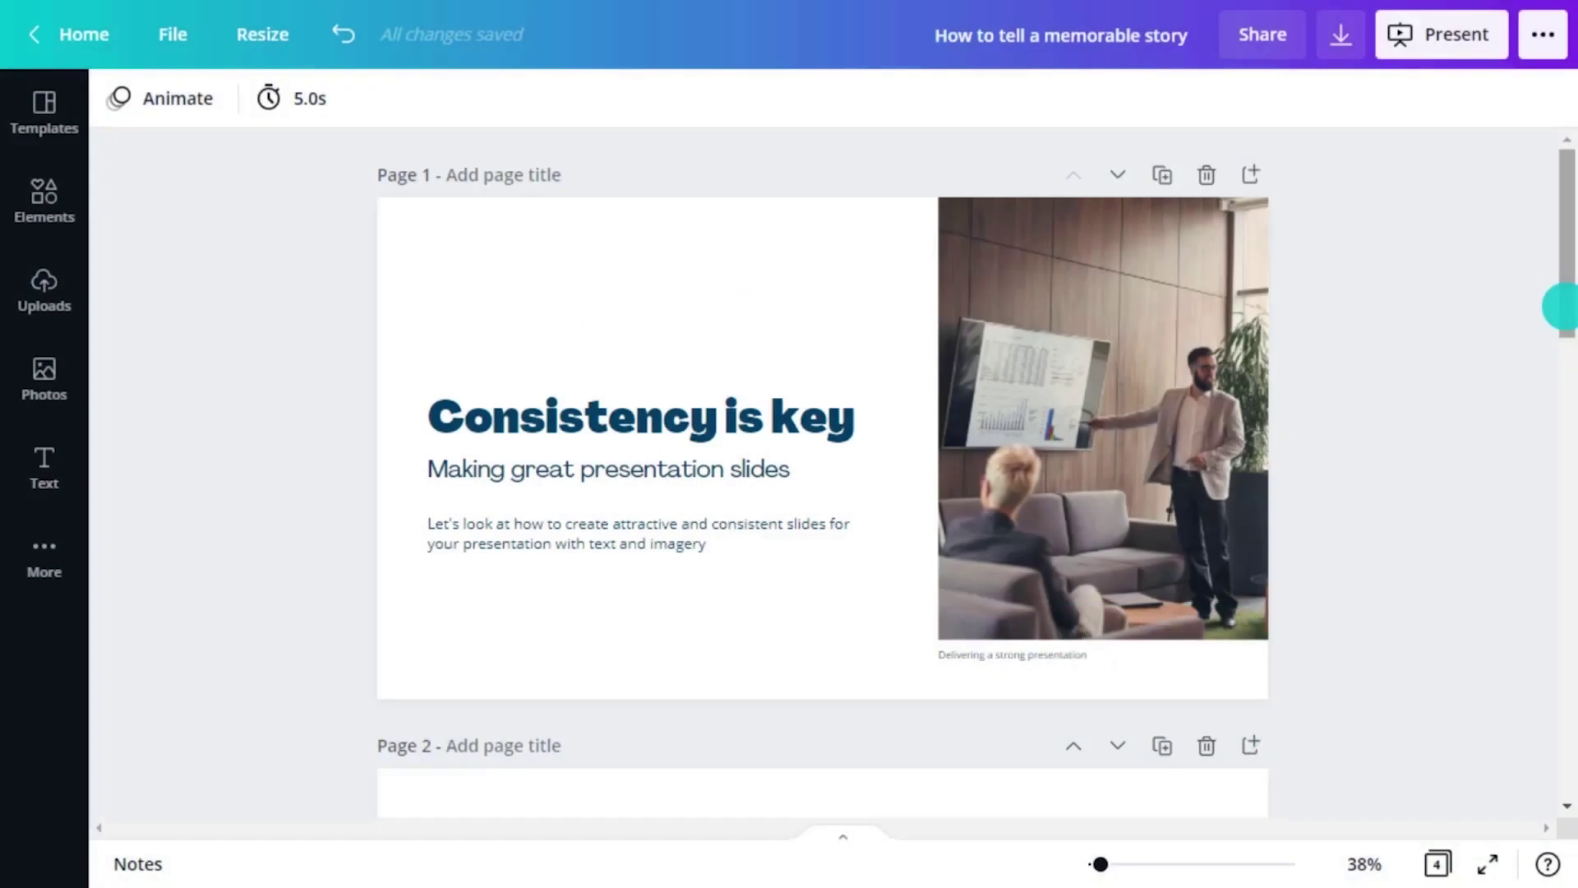
Adjust the vase photo's brightness, contrast and saturation under Edit image > Adjust
{"action": "left_click_drag", "start_coordinate": [1557, 306], "coordinate": [1566, 781]}
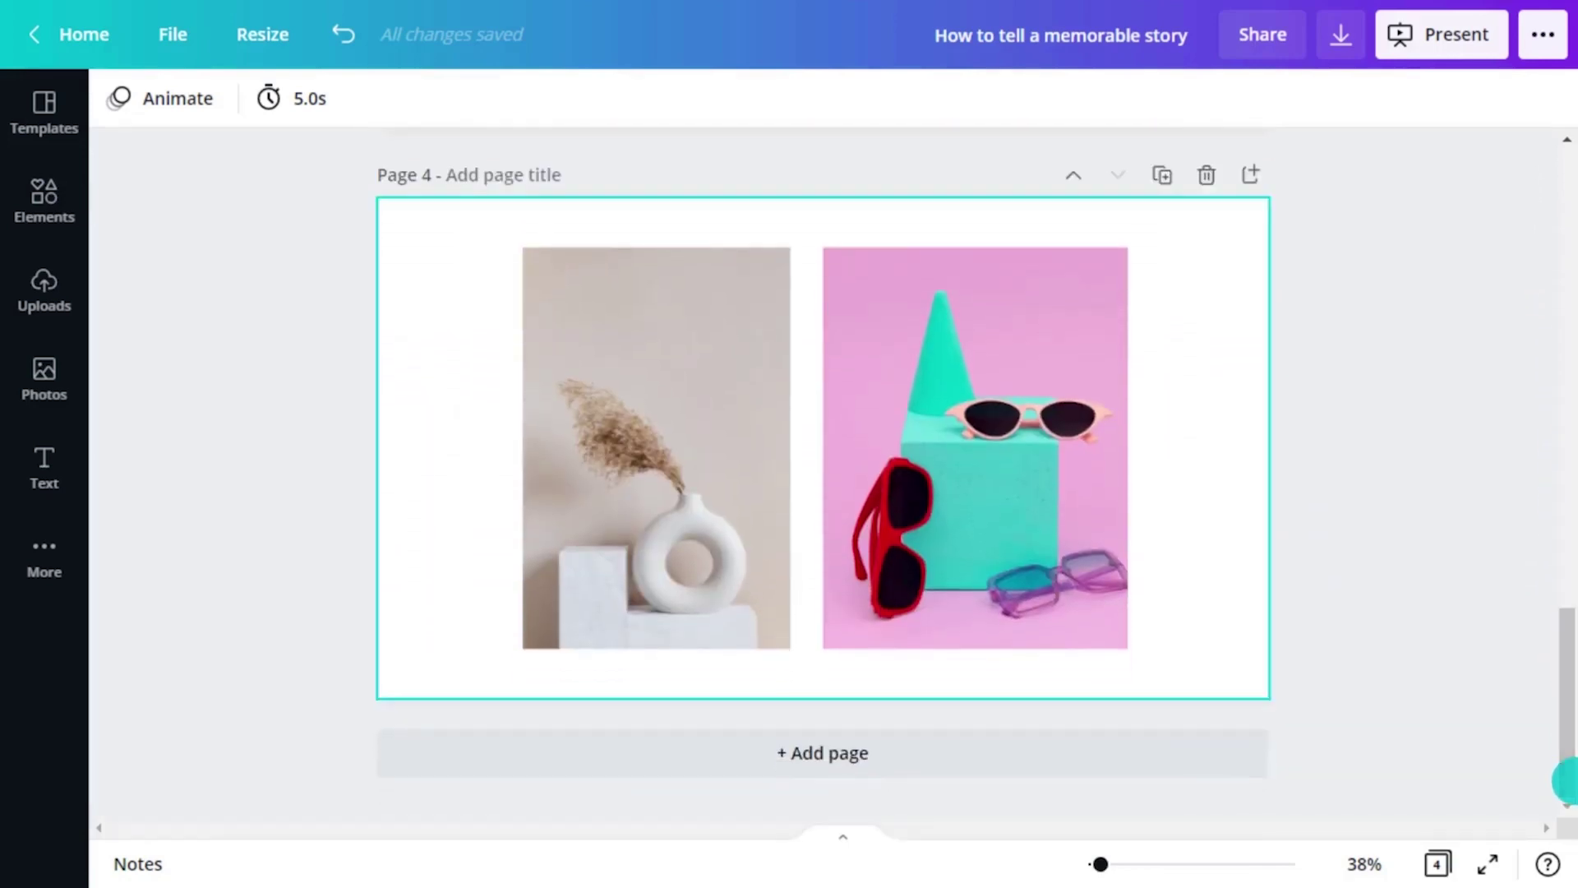
{"action": "left_click", "coordinate": [667, 452]}
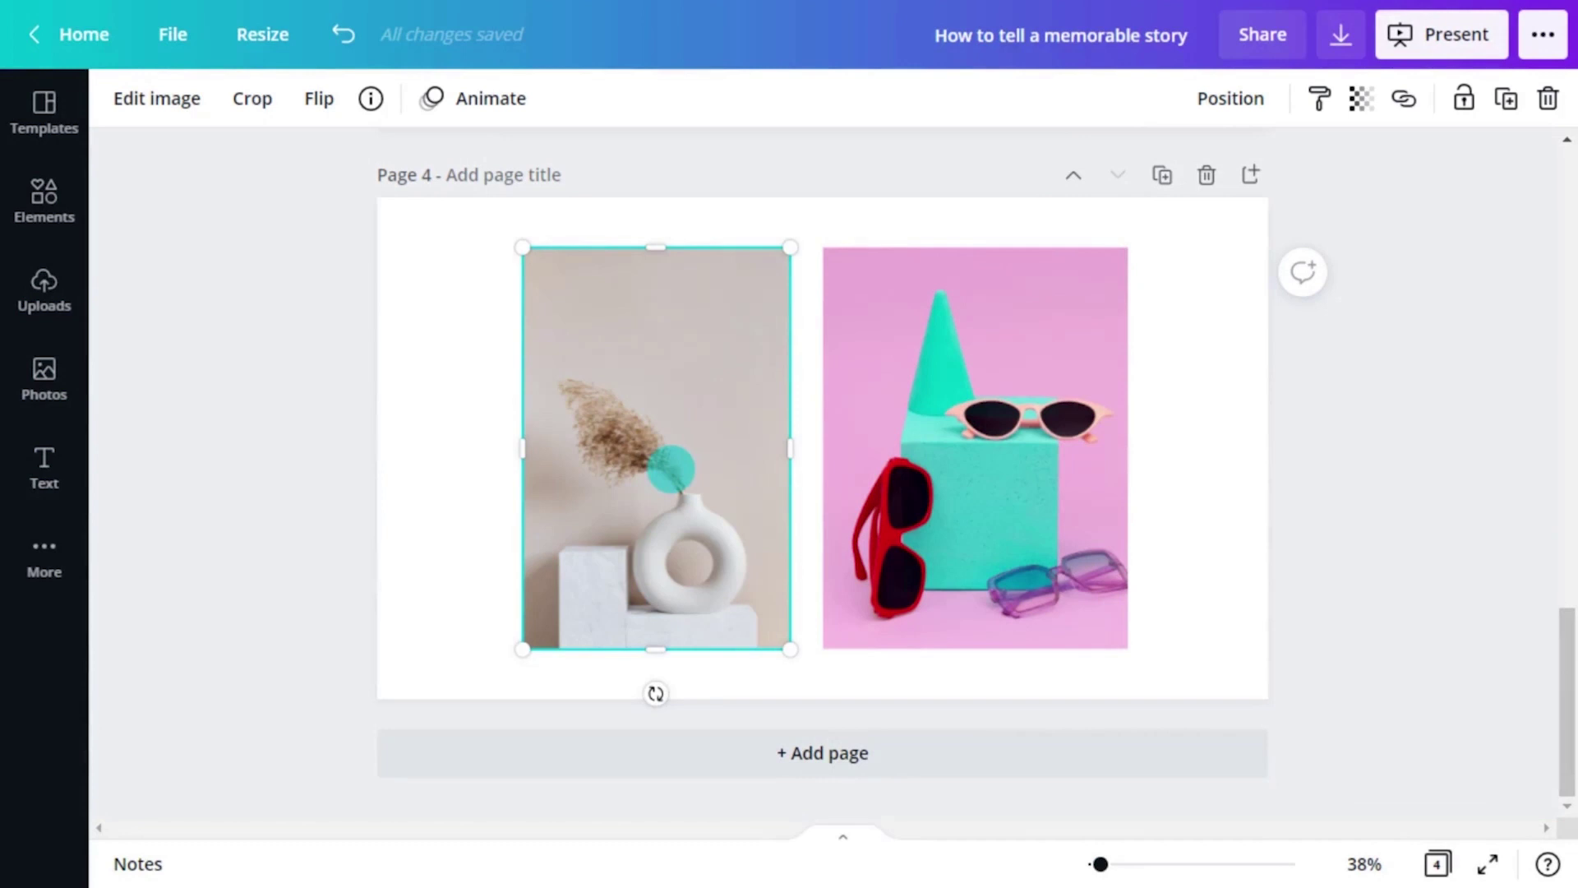
{"action": "left_click", "coordinate": [185, 100]}
{"action": "left_click", "coordinate": [480, 564]}
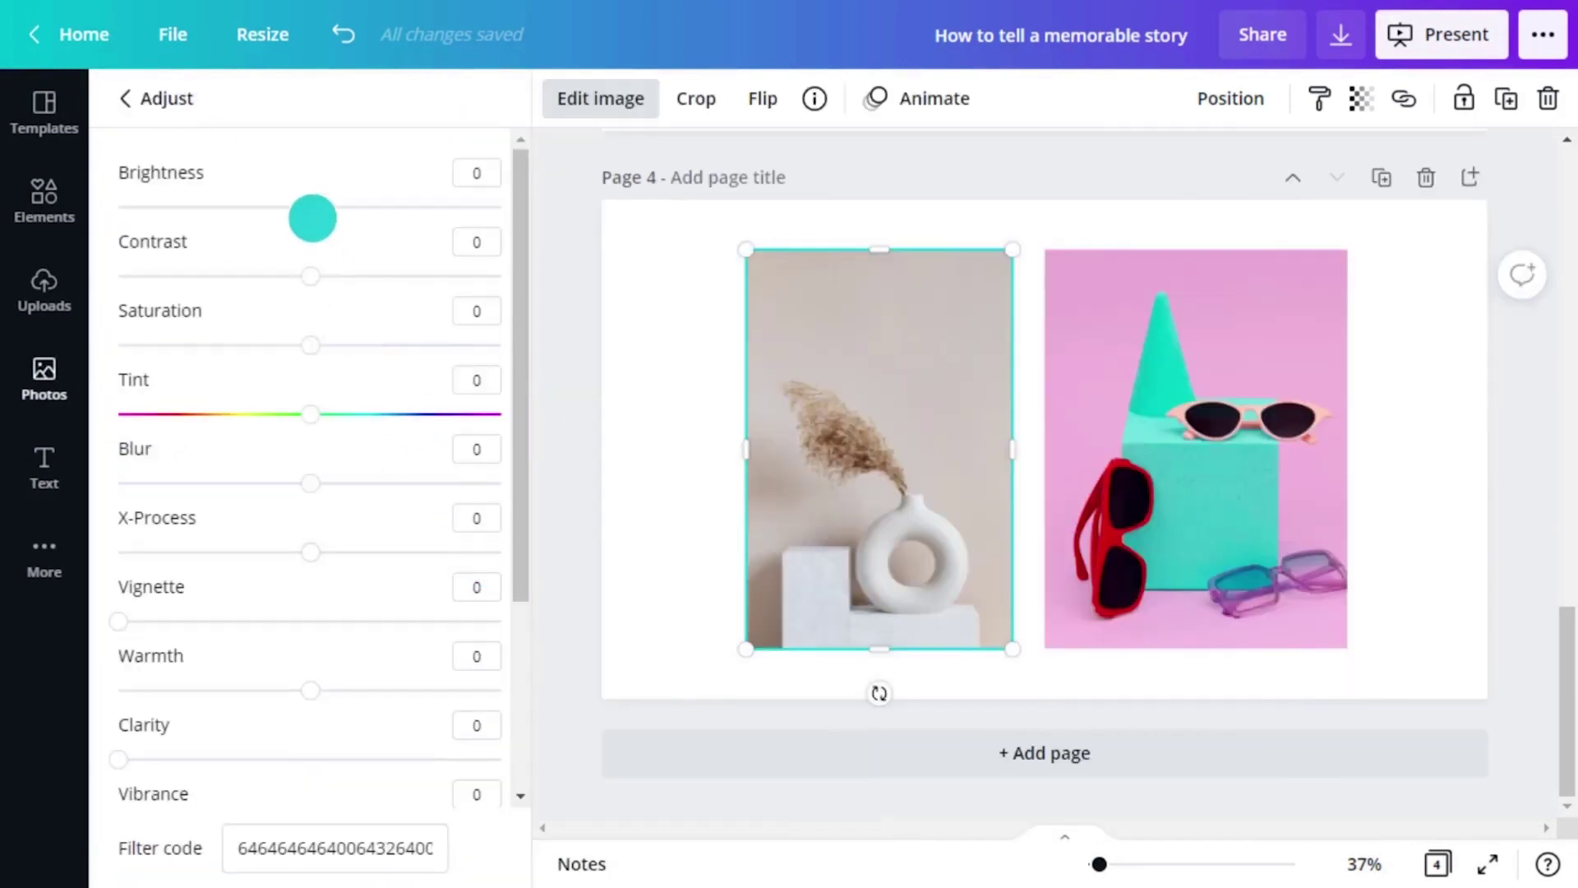
{"action": "left_click_drag", "start_coordinate": [310, 206], "coordinate": [264, 206]}
{"action": "left_click_drag", "start_coordinate": [310, 276], "coordinate": [239, 275]}
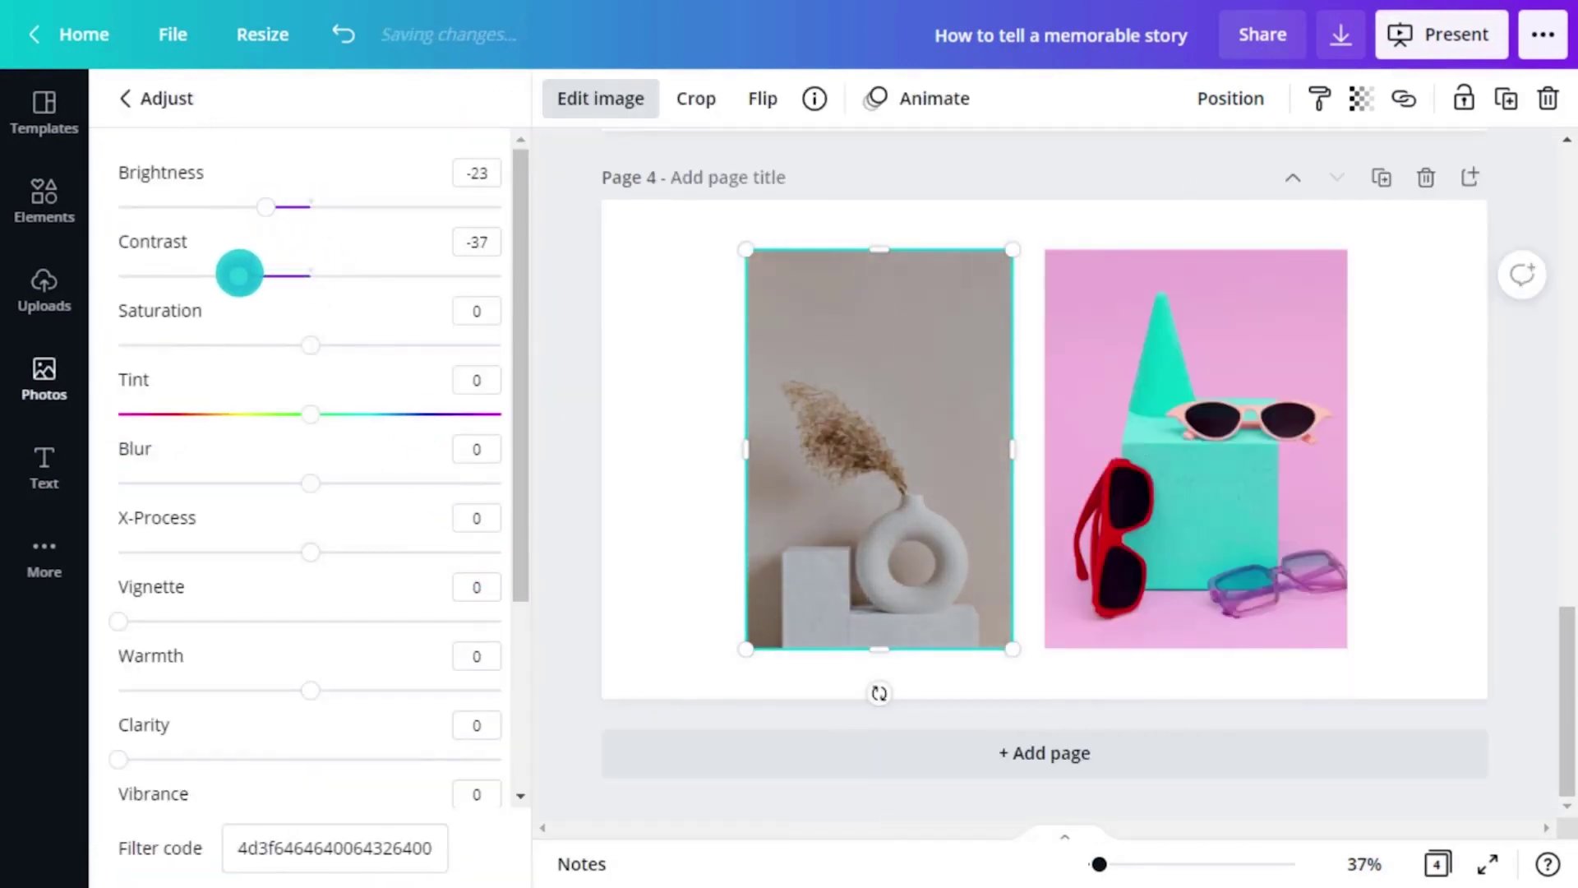
{"action": "left_click_drag", "start_coordinate": [313, 347], "coordinate": [210, 343]}
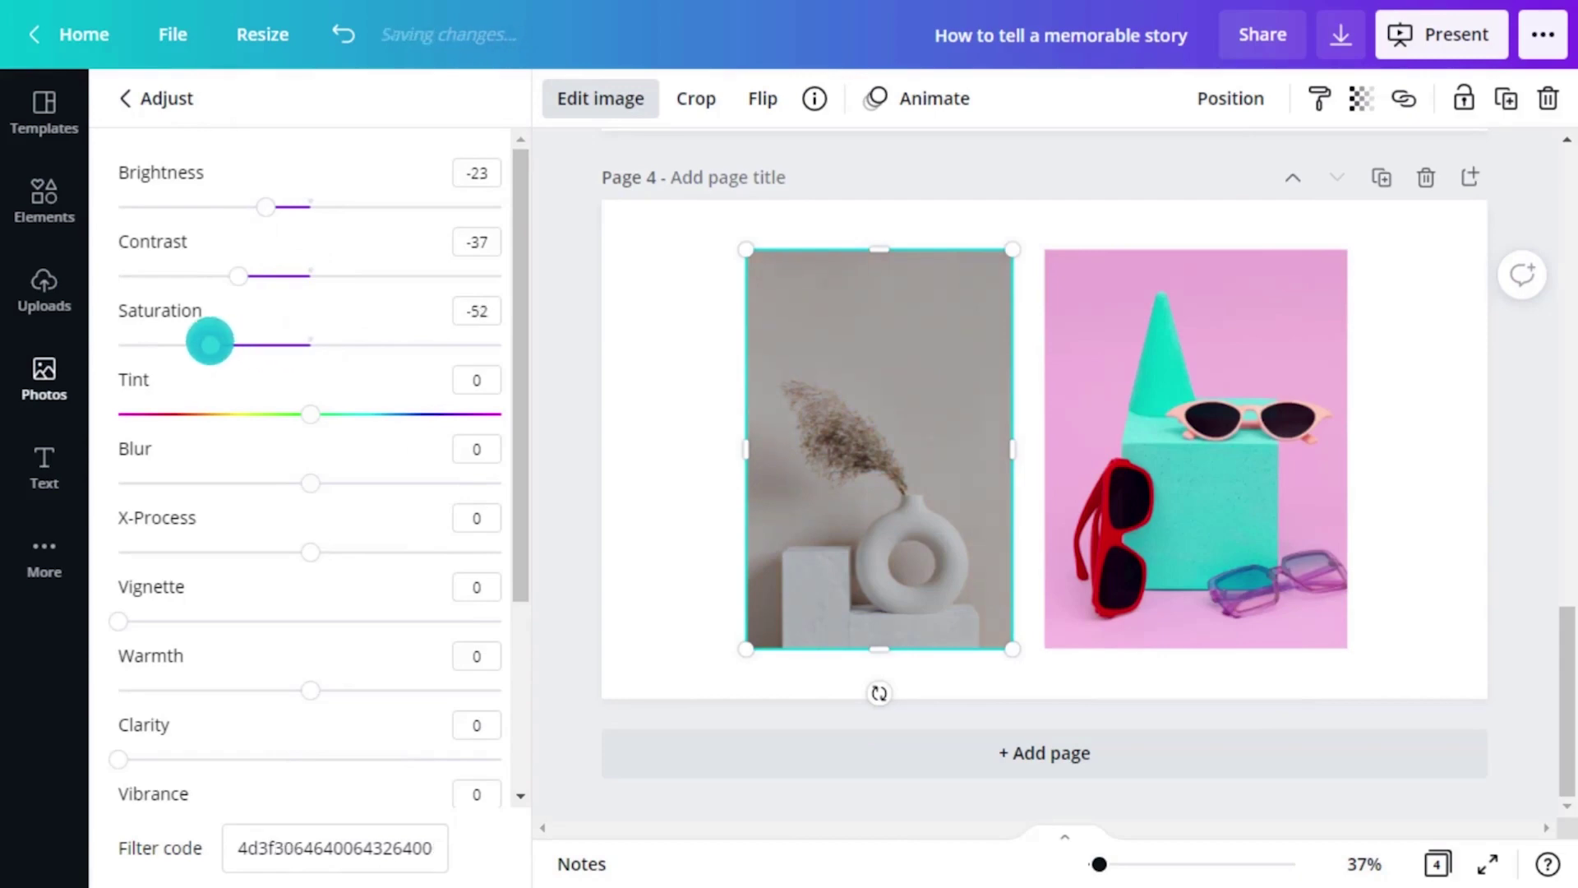
{"action": "left_click_drag", "start_coordinate": [517, 386], "coordinate": [518, 564]}
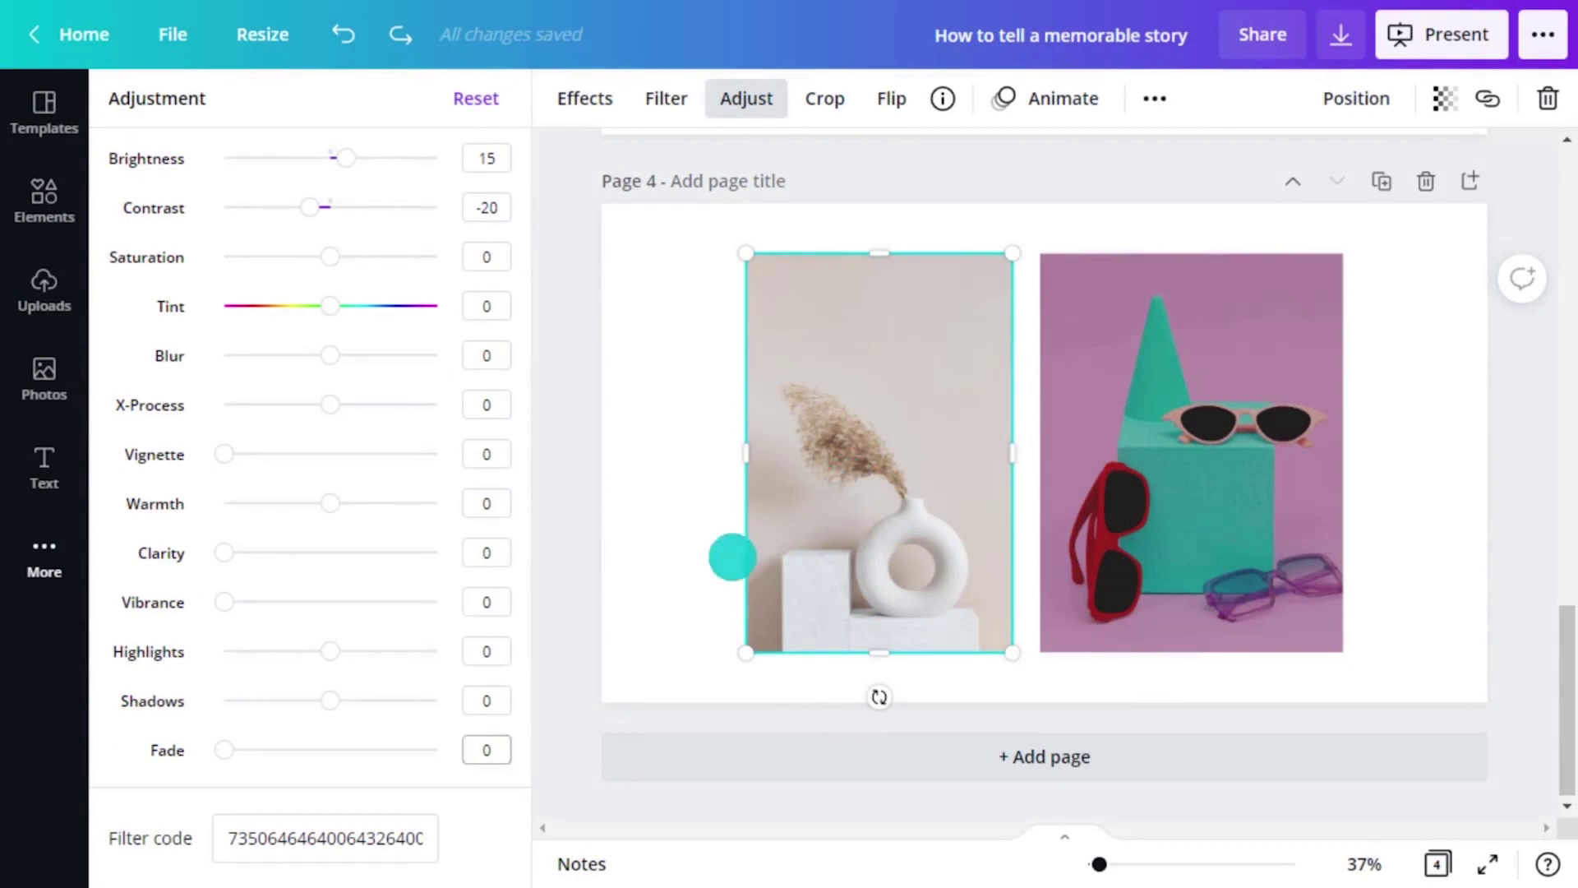
Copy the vase photo's filter code and paste it into the sunglasses photo's filter code
{"action": "left_click", "coordinate": [322, 830]}
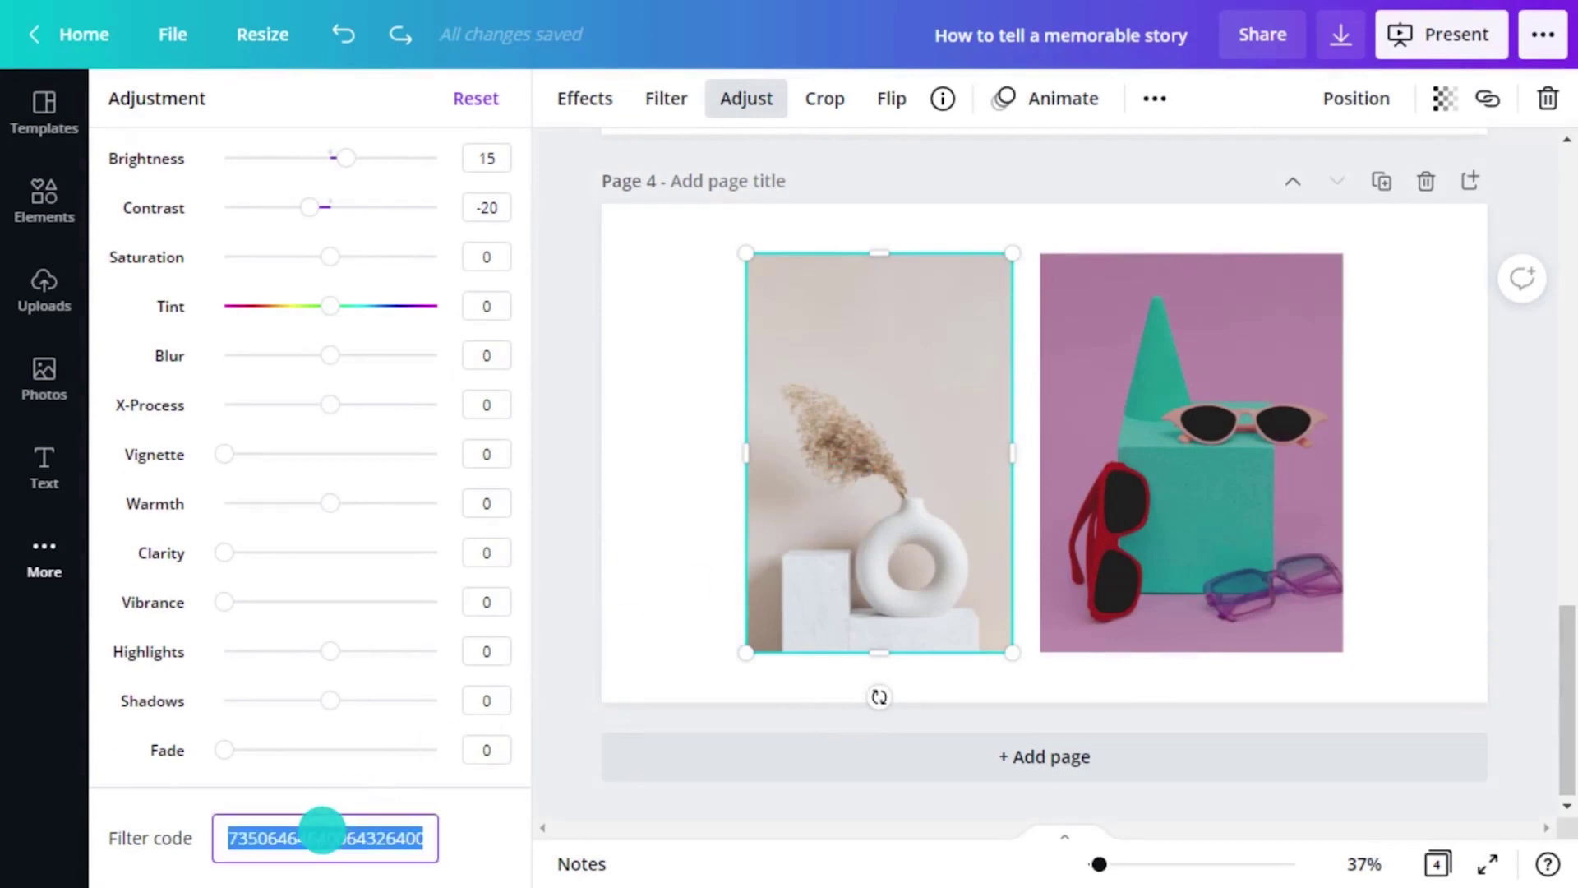
{"action": "left_click", "coordinate": [1211, 482]}
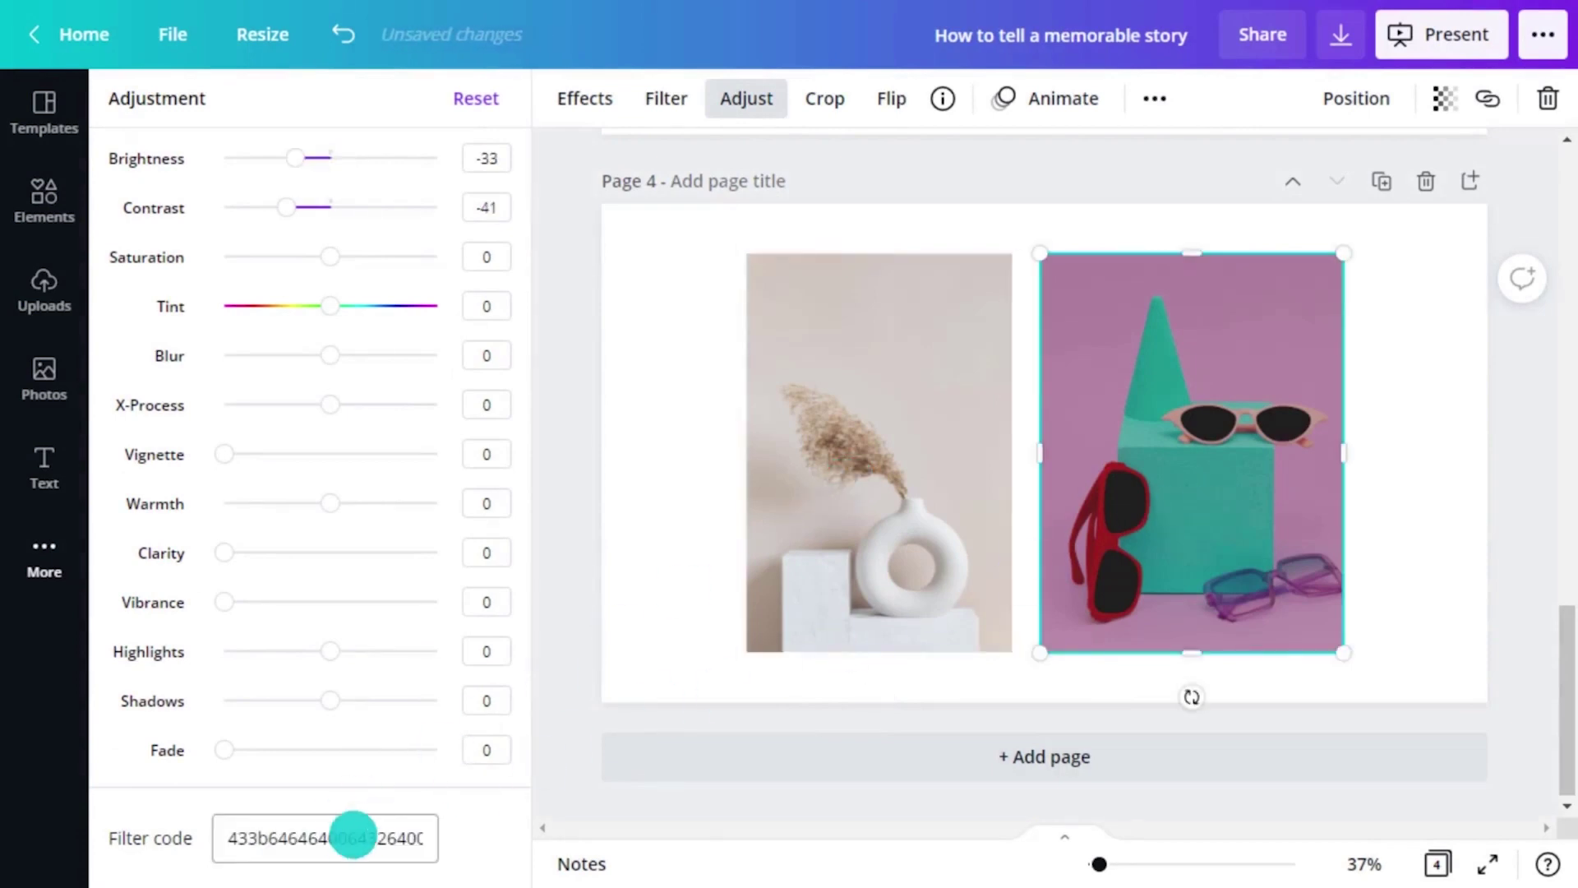
{"action": "left_click", "coordinate": [346, 837]}
{"action": "key", "text": "ctrl+v"}
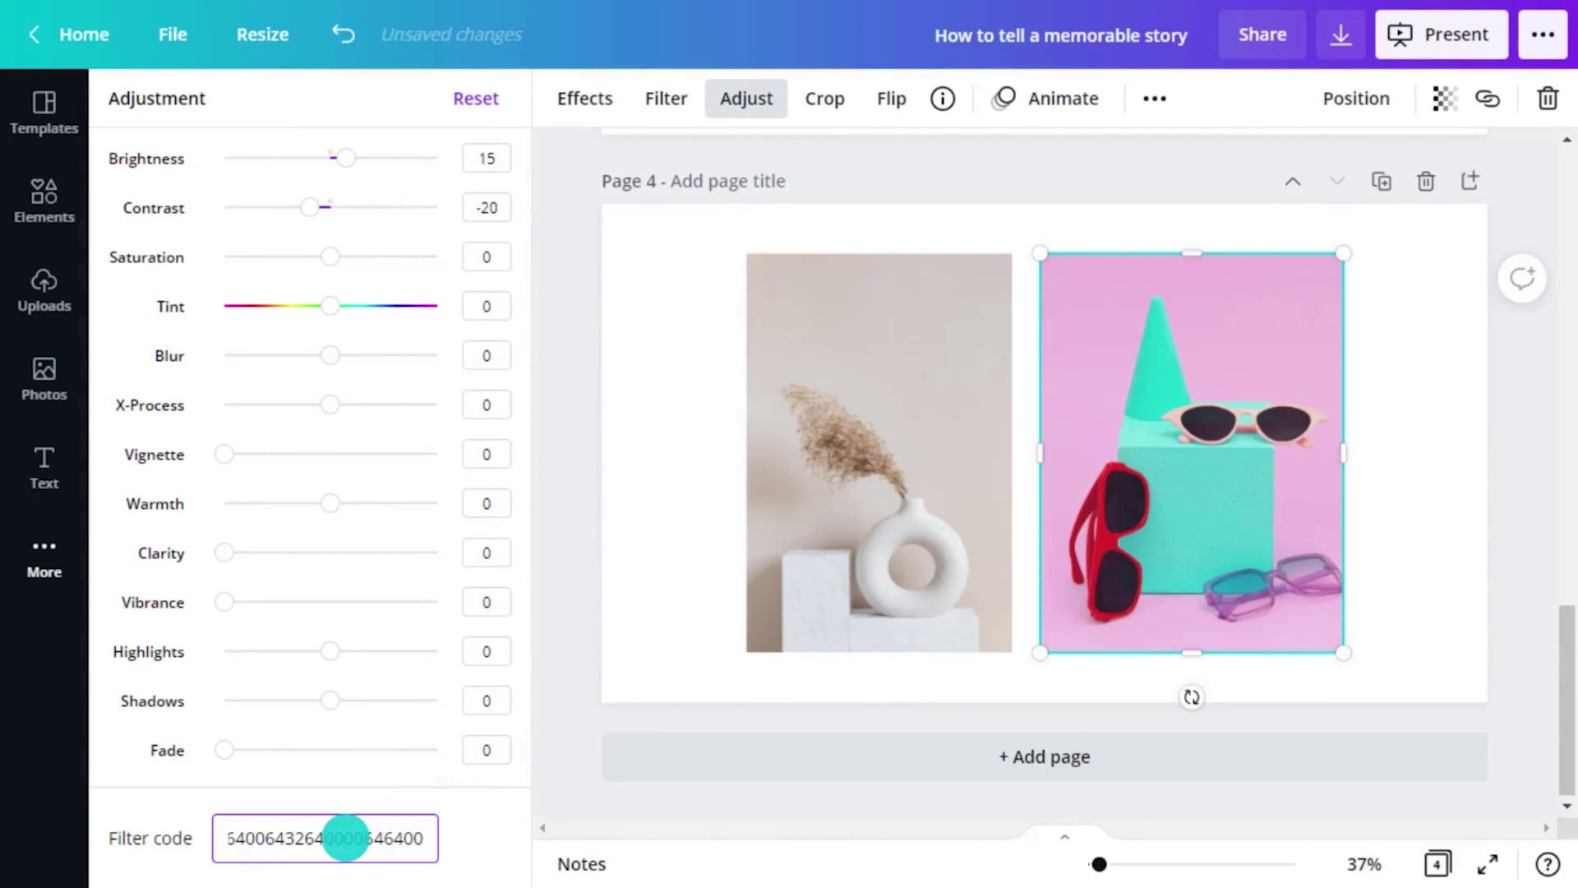
Apply the Greyscale filter to the sunglasses photo, then select the vase photo
{"action": "left_click", "coordinate": [678, 98]}
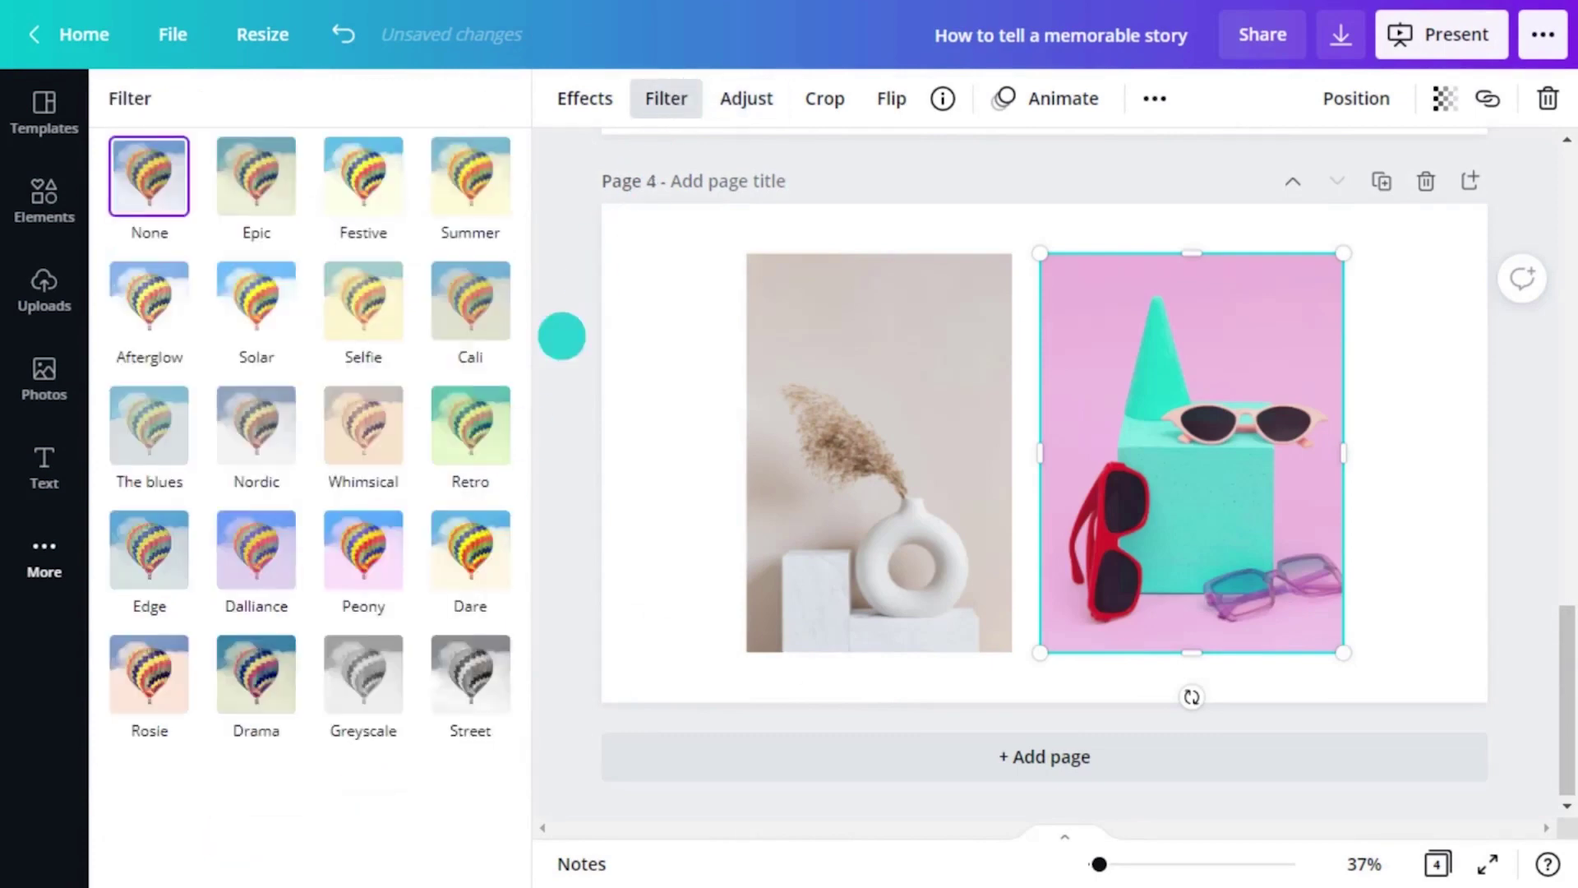
{"action": "left_click", "coordinate": [378, 694]}
{"action": "left_click", "coordinate": [838, 542]}
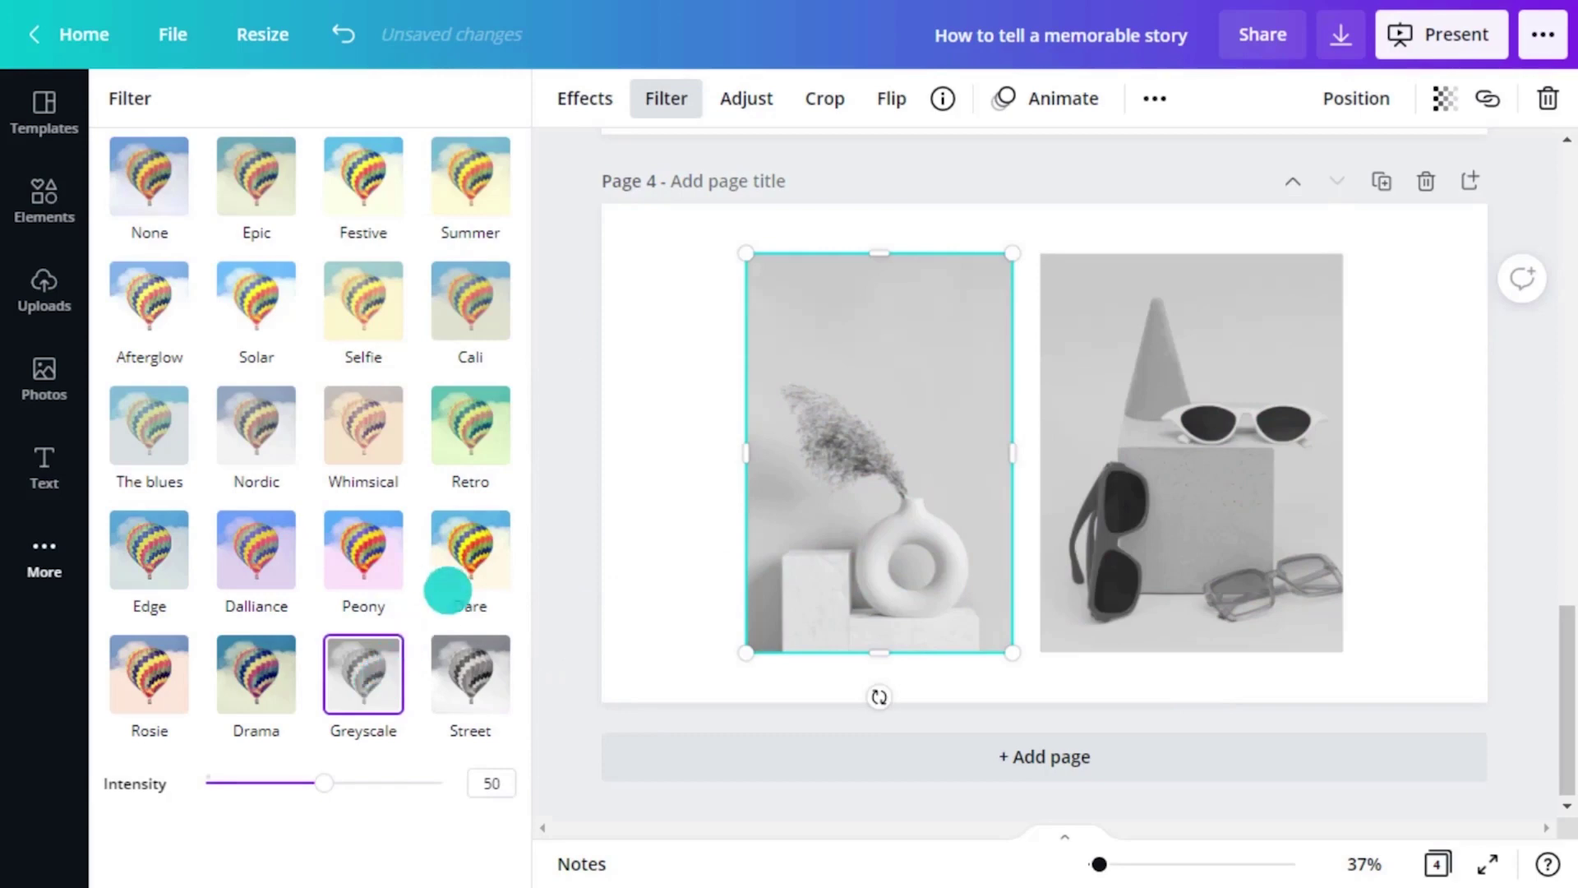
Try cropping and horizontally flipping the vase photo, then cancel the crop and flip it back
{"action": "left_click", "coordinate": [819, 101]}
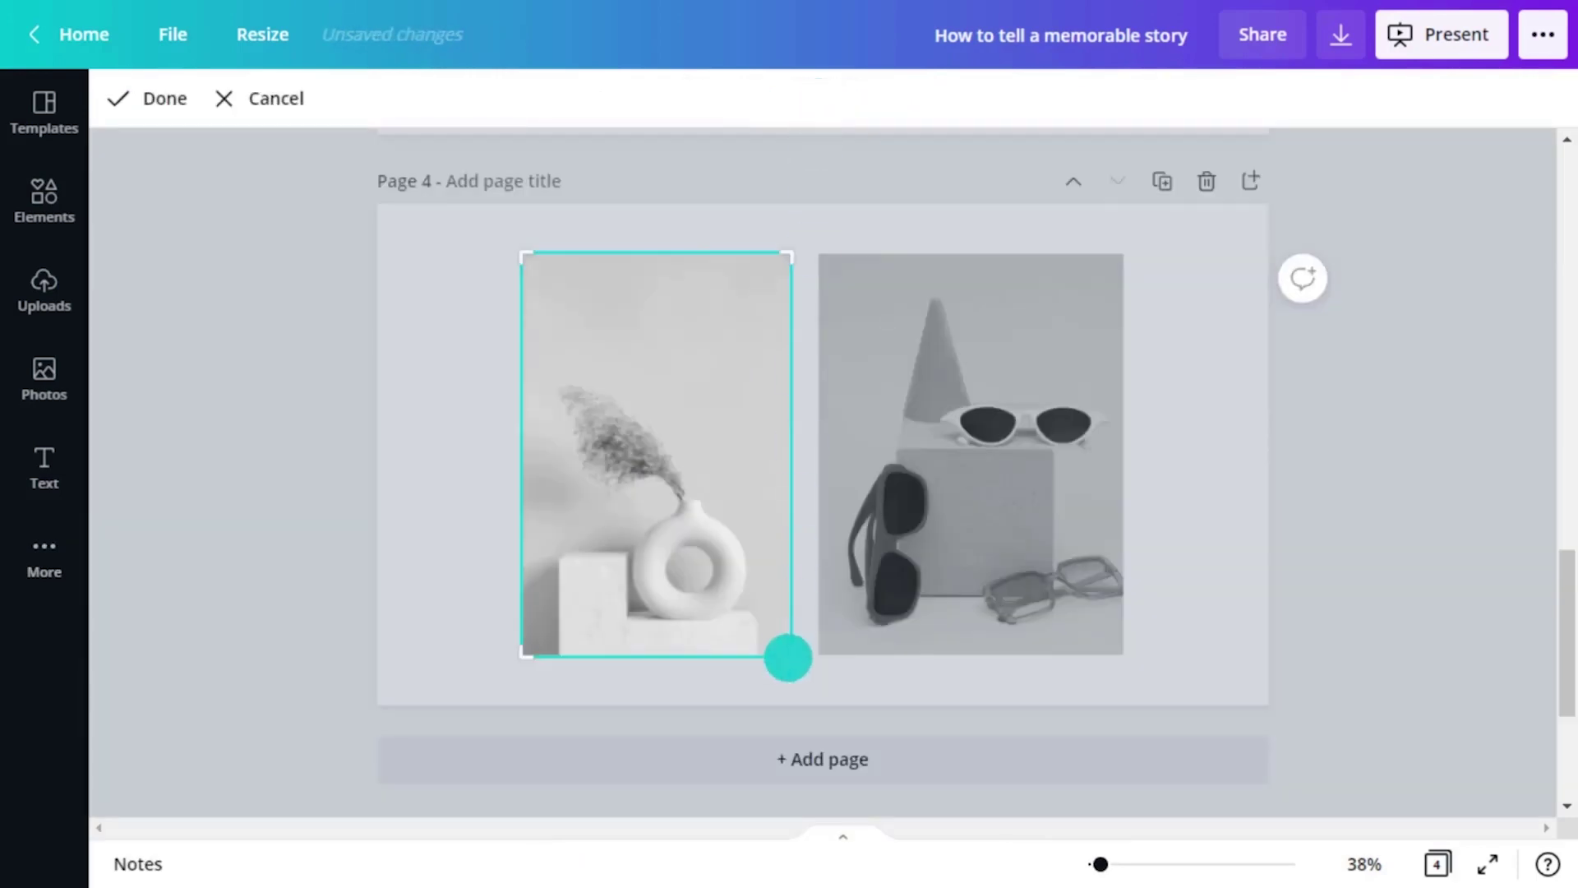
{"action": "left_click_drag", "start_coordinate": [788, 657], "coordinate": [739, 655]}
{"action": "left_click", "coordinate": [284, 98]}
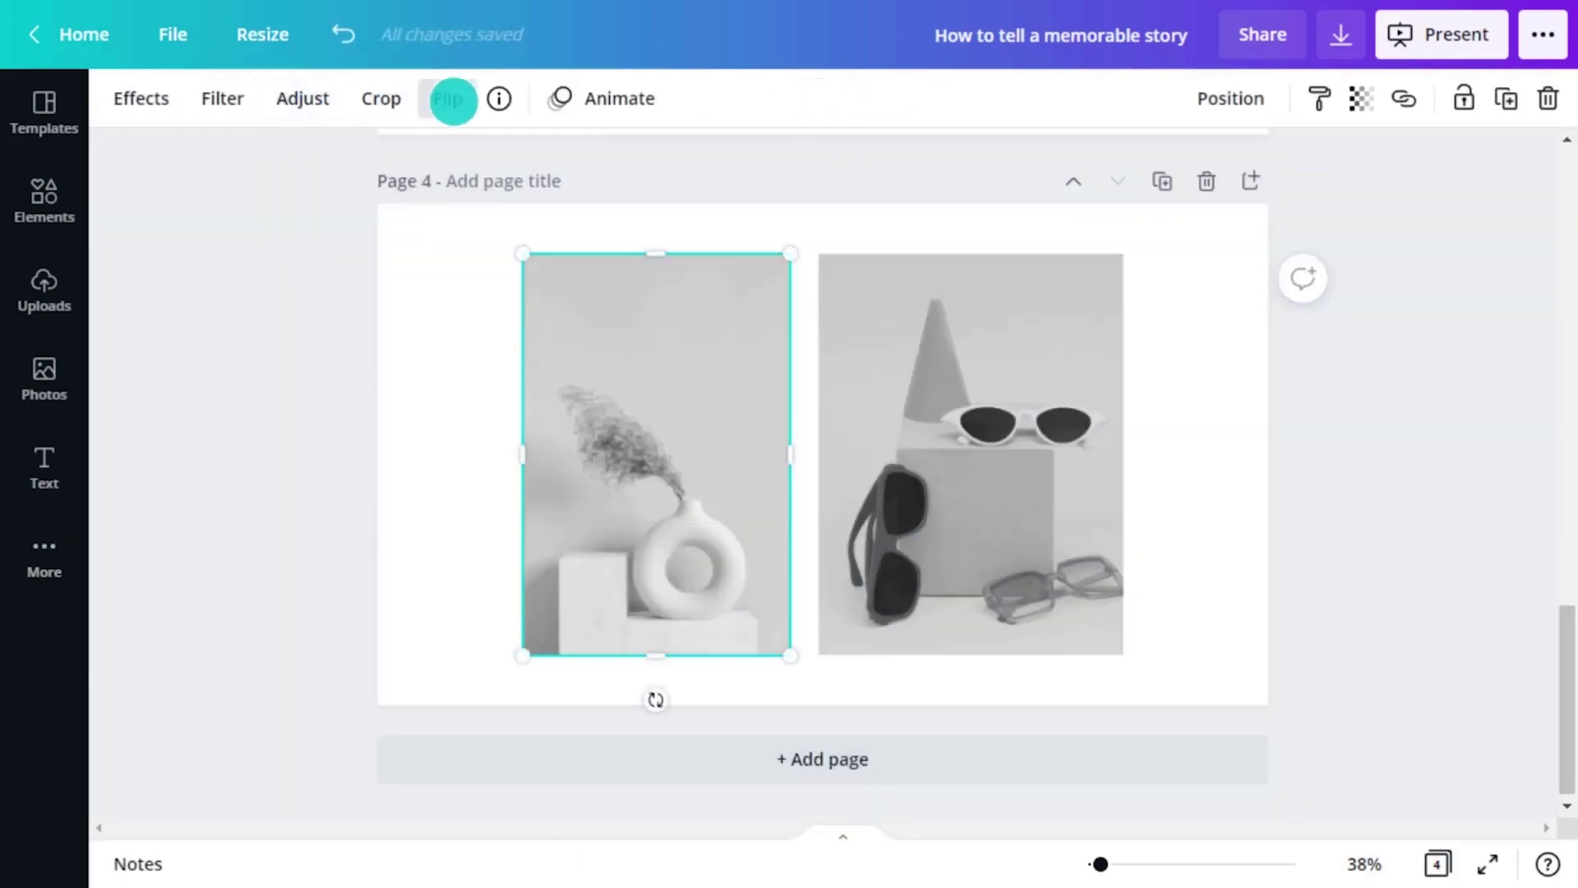
{"action": "left_click", "coordinate": [452, 101]}
{"action": "left_click", "coordinate": [486, 162]}
{"action": "left_click", "coordinate": [486, 162]}
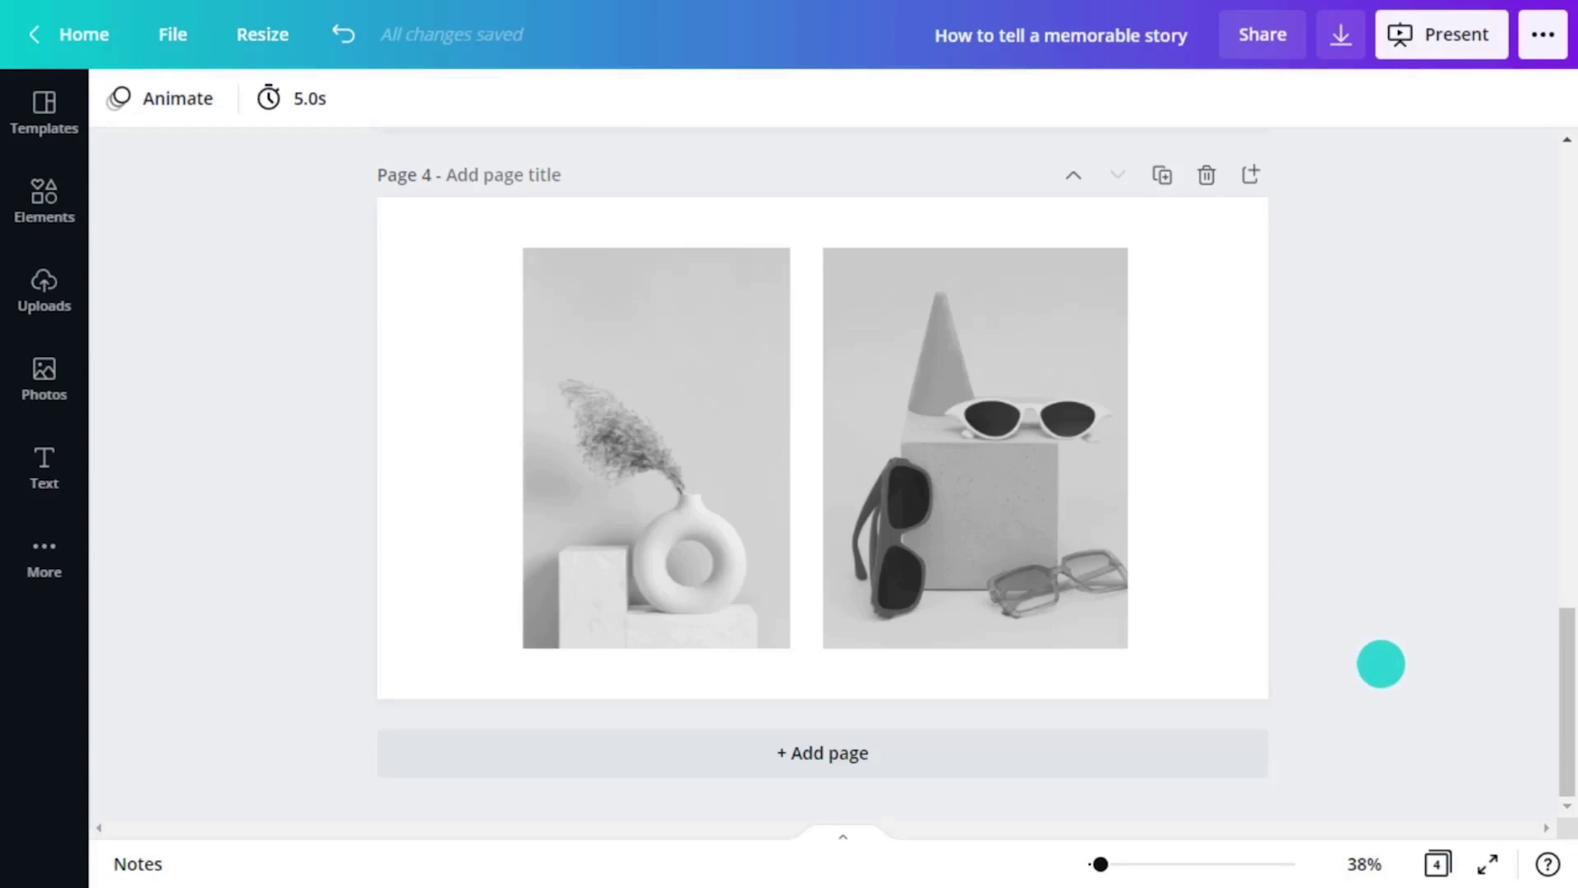
Go to page 1 and set its background colour to lavender
{"action": "left_click", "coordinate": [1436, 863]}
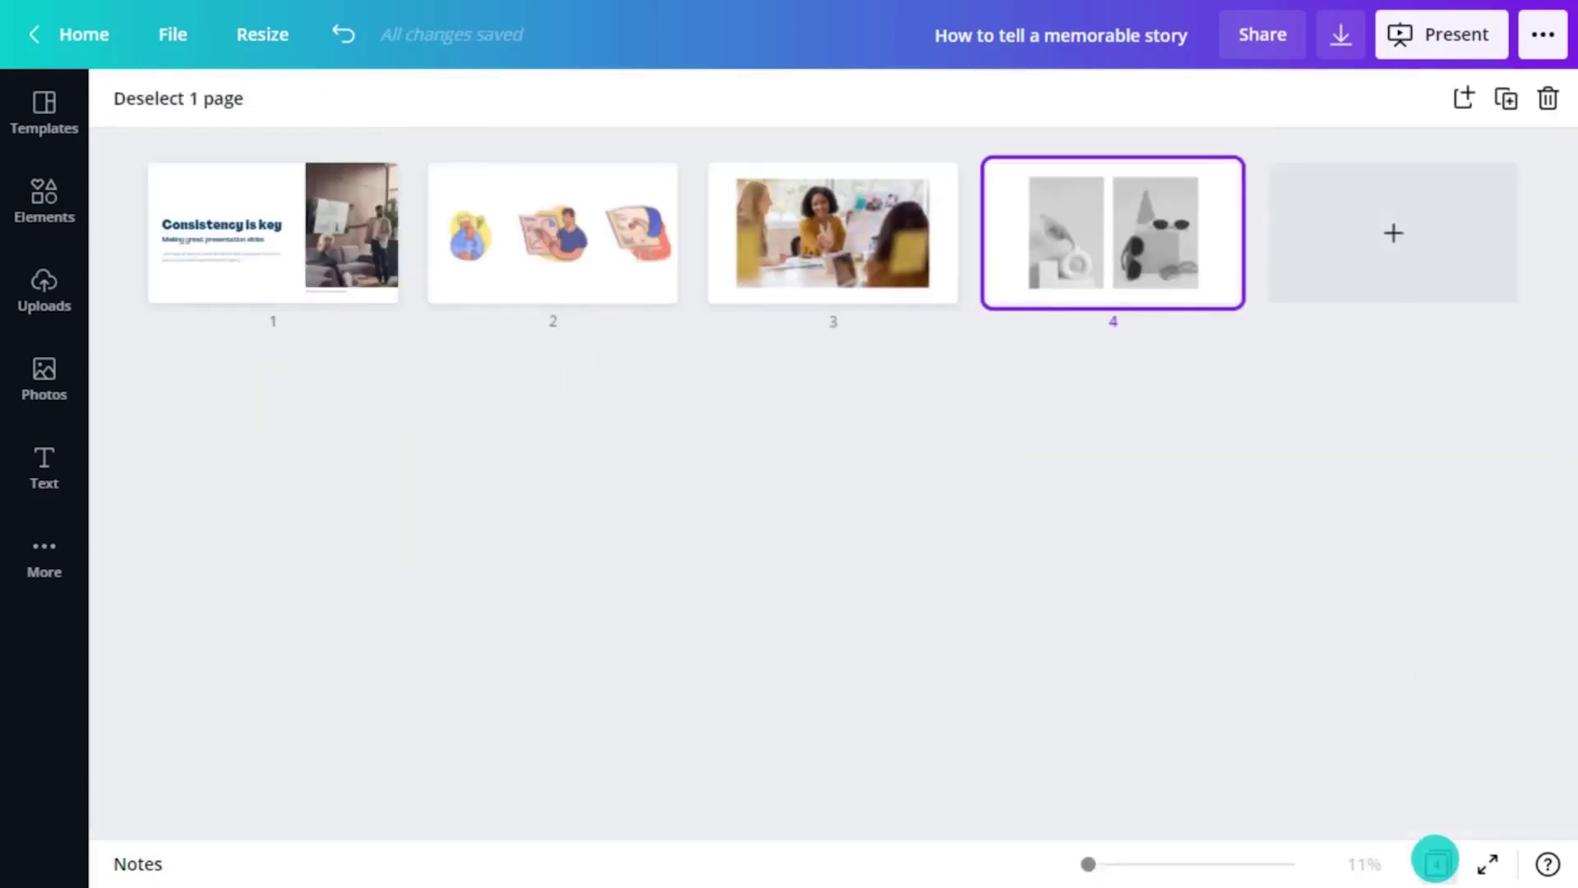
{"action": "left_click", "coordinate": [277, 250]}
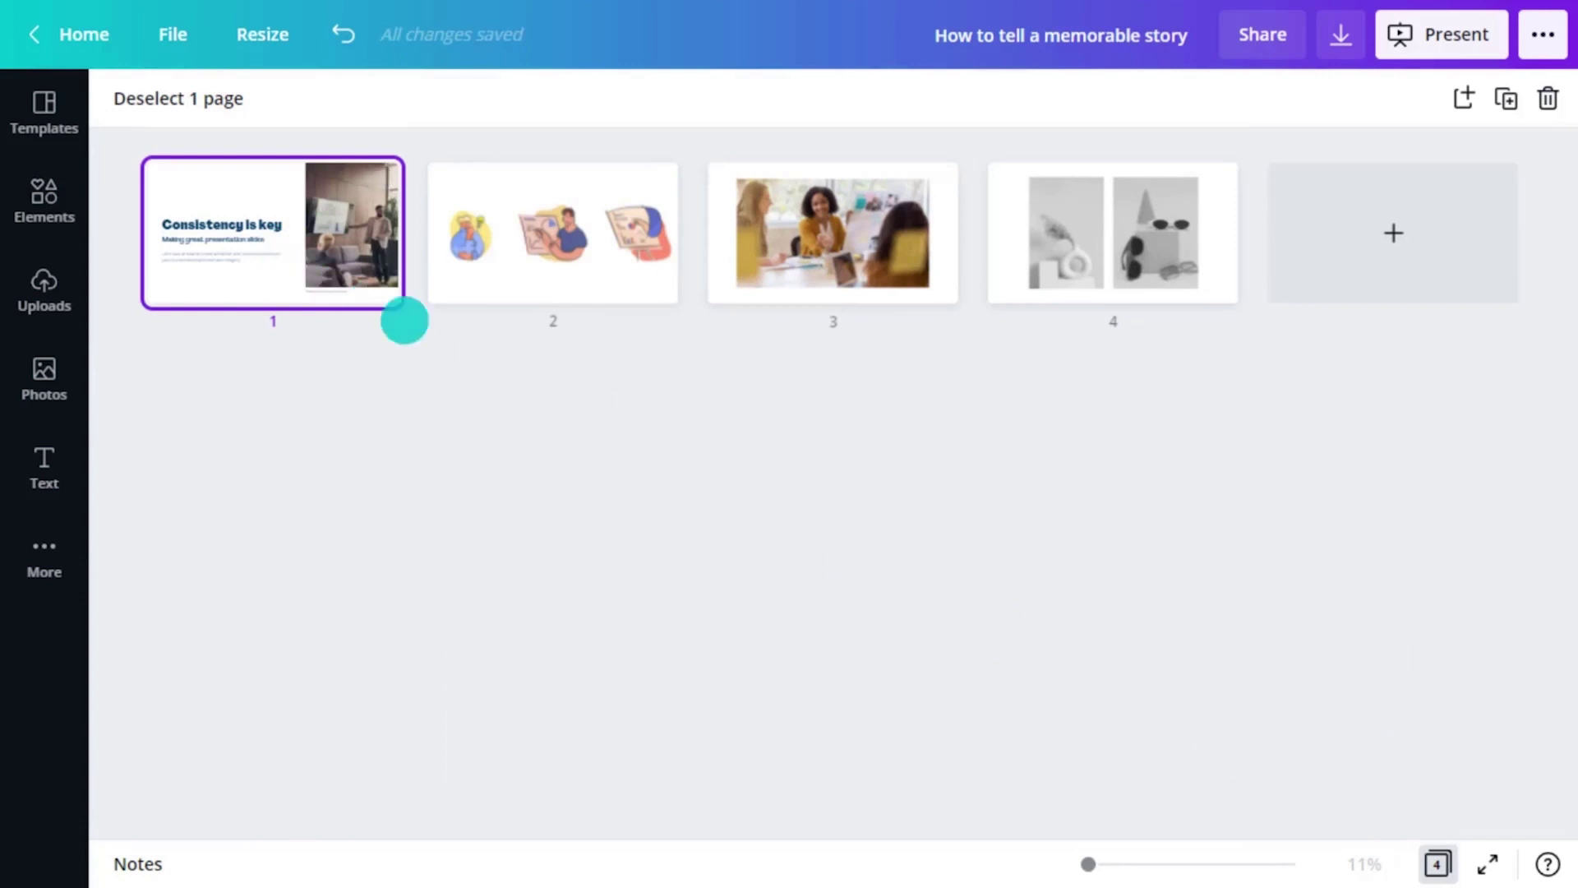
{"action": "left_click", "coordinate": [1434, 863]}
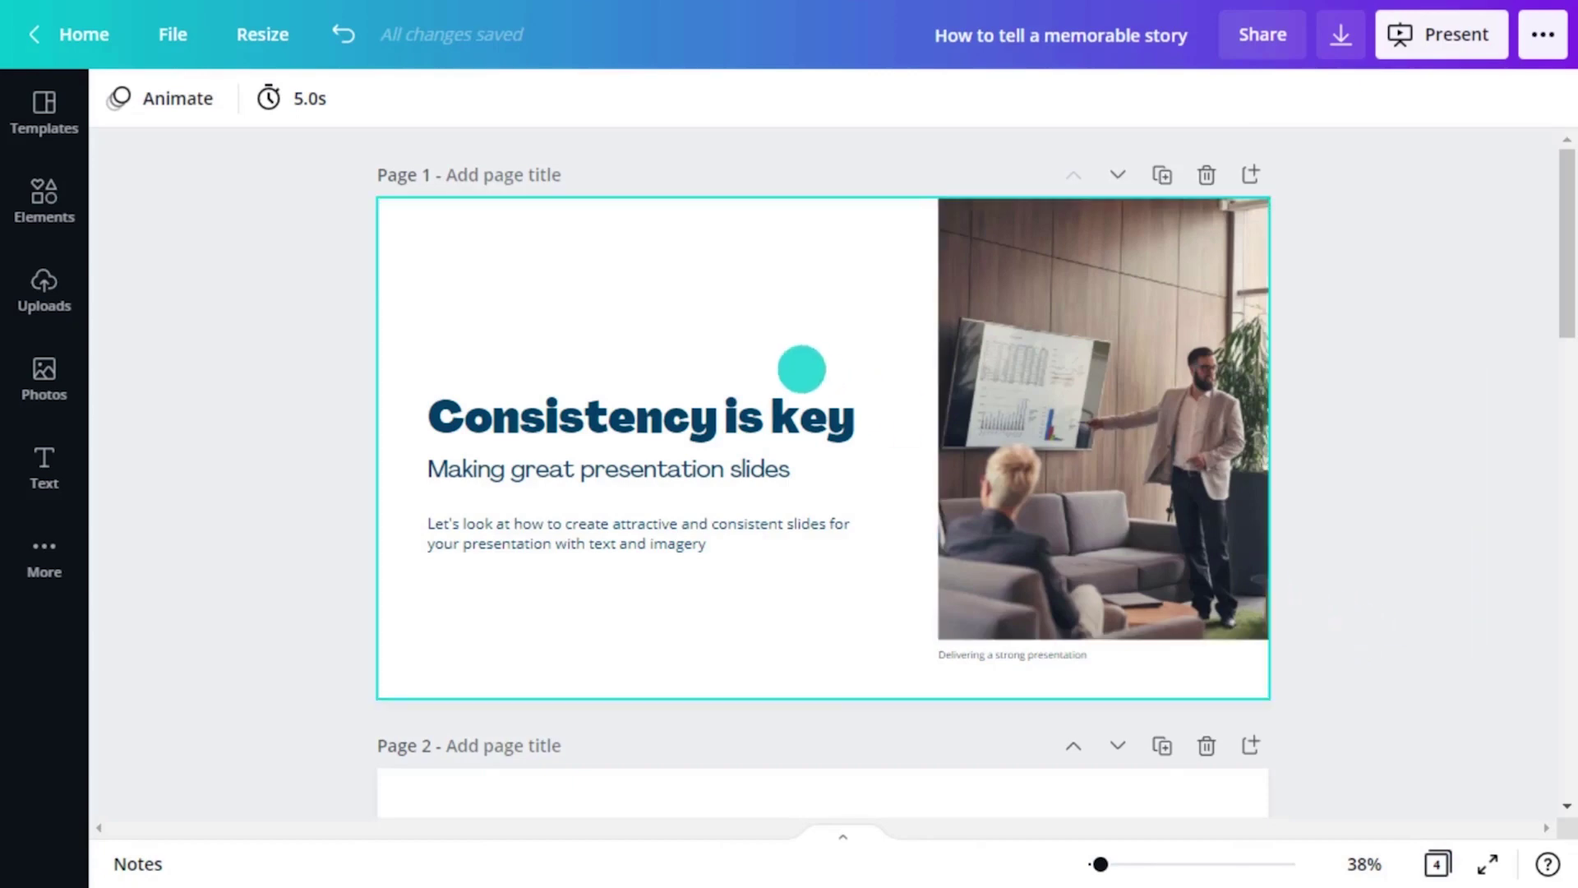
{"action": "left_click", "coordinate": [801, 369]}
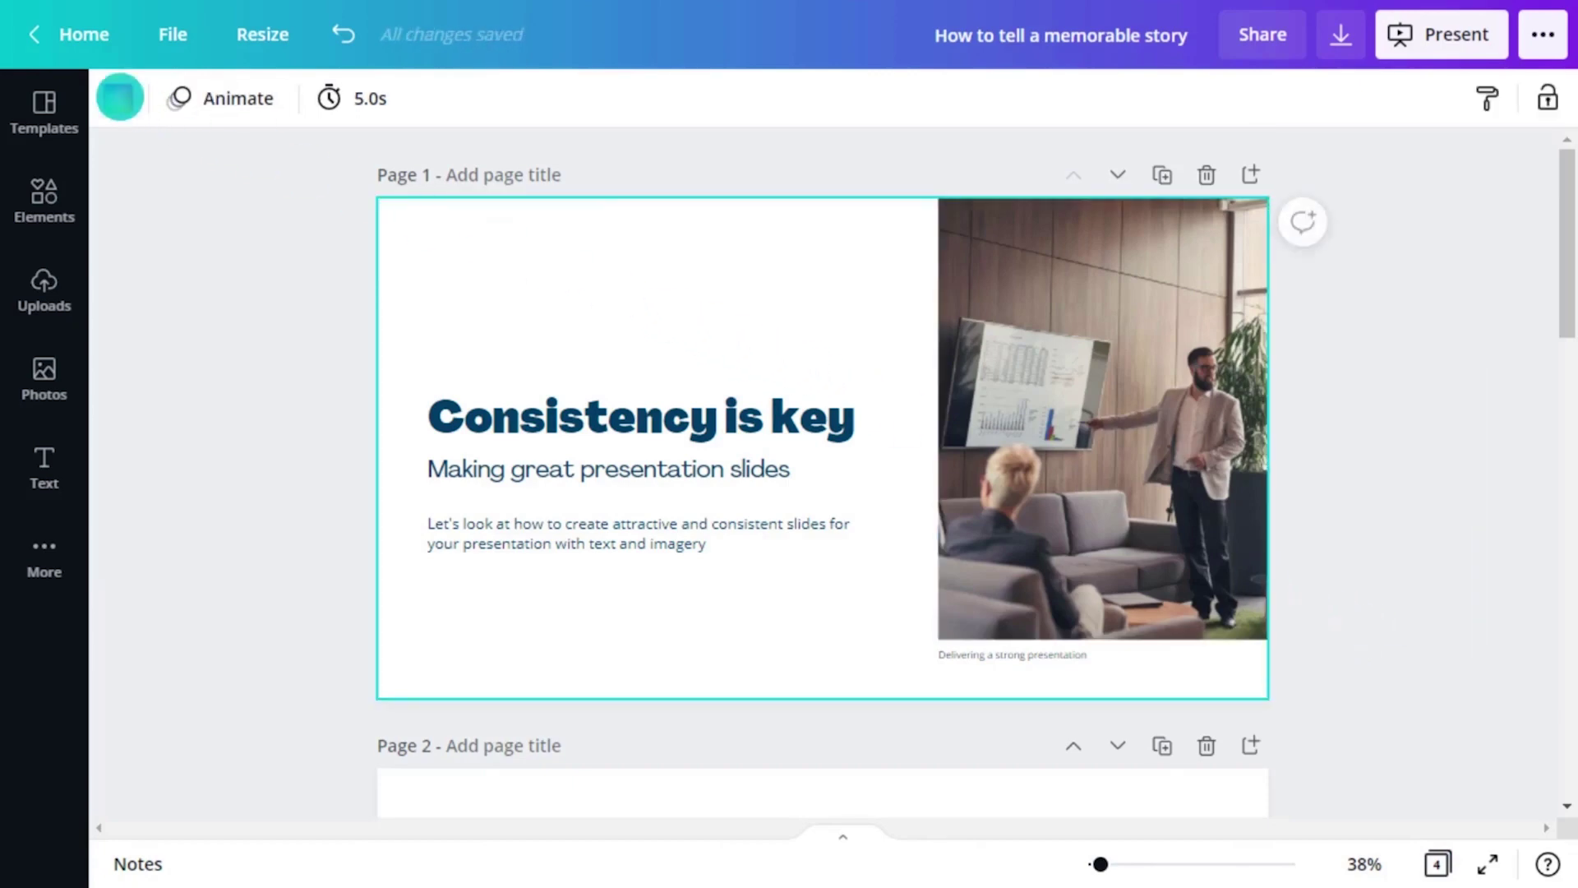
{"action": "left_click", "coordinate": [119, 96]}
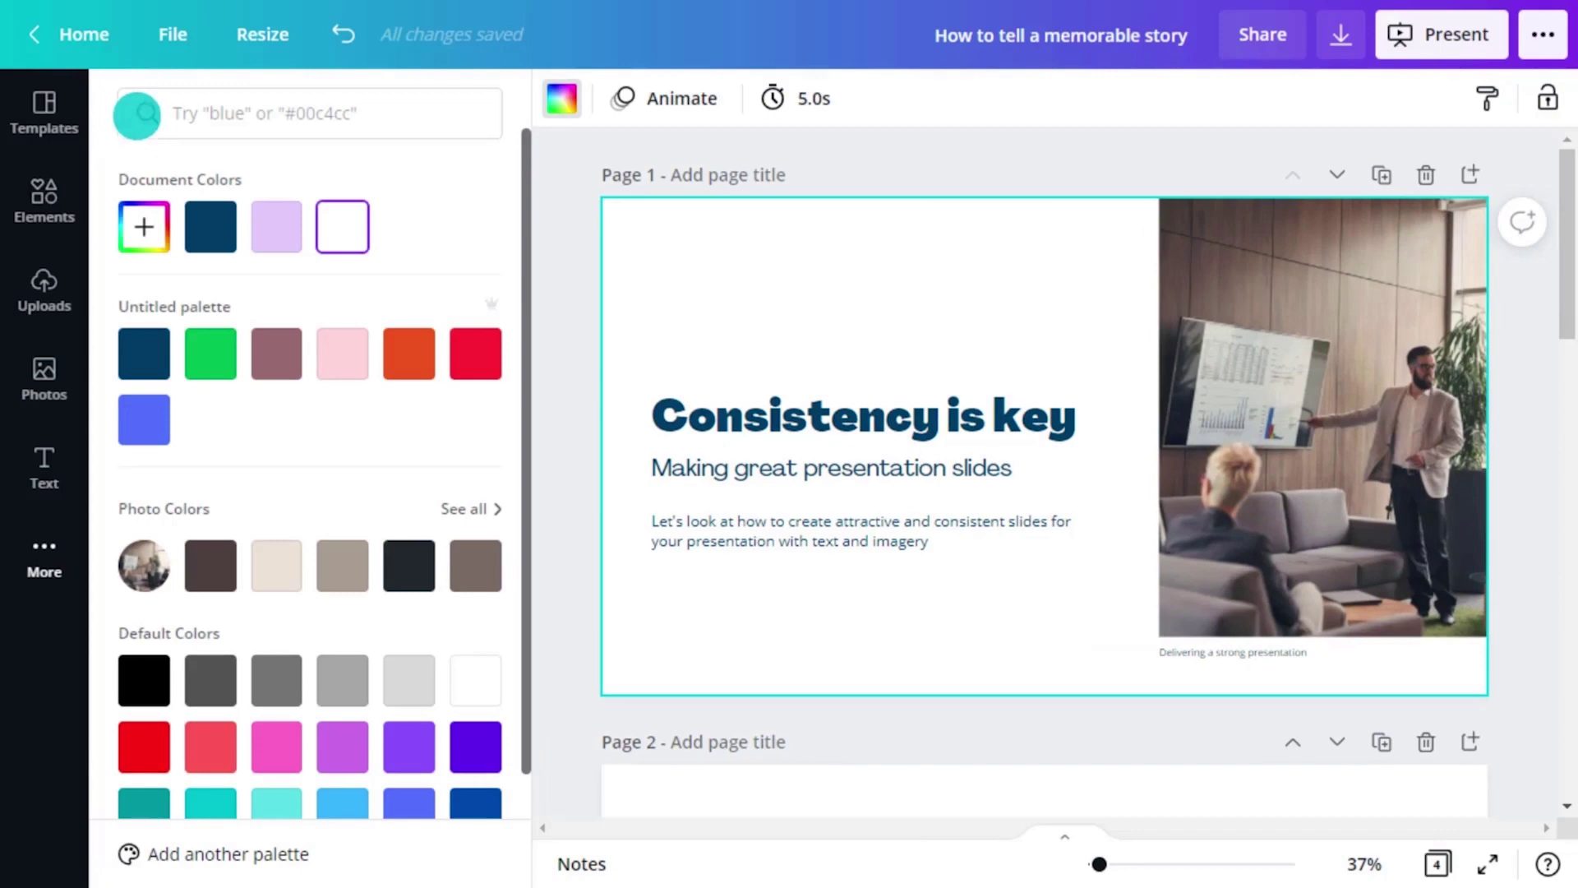
{"action": "left_click", "coordinate": [475, 507]}
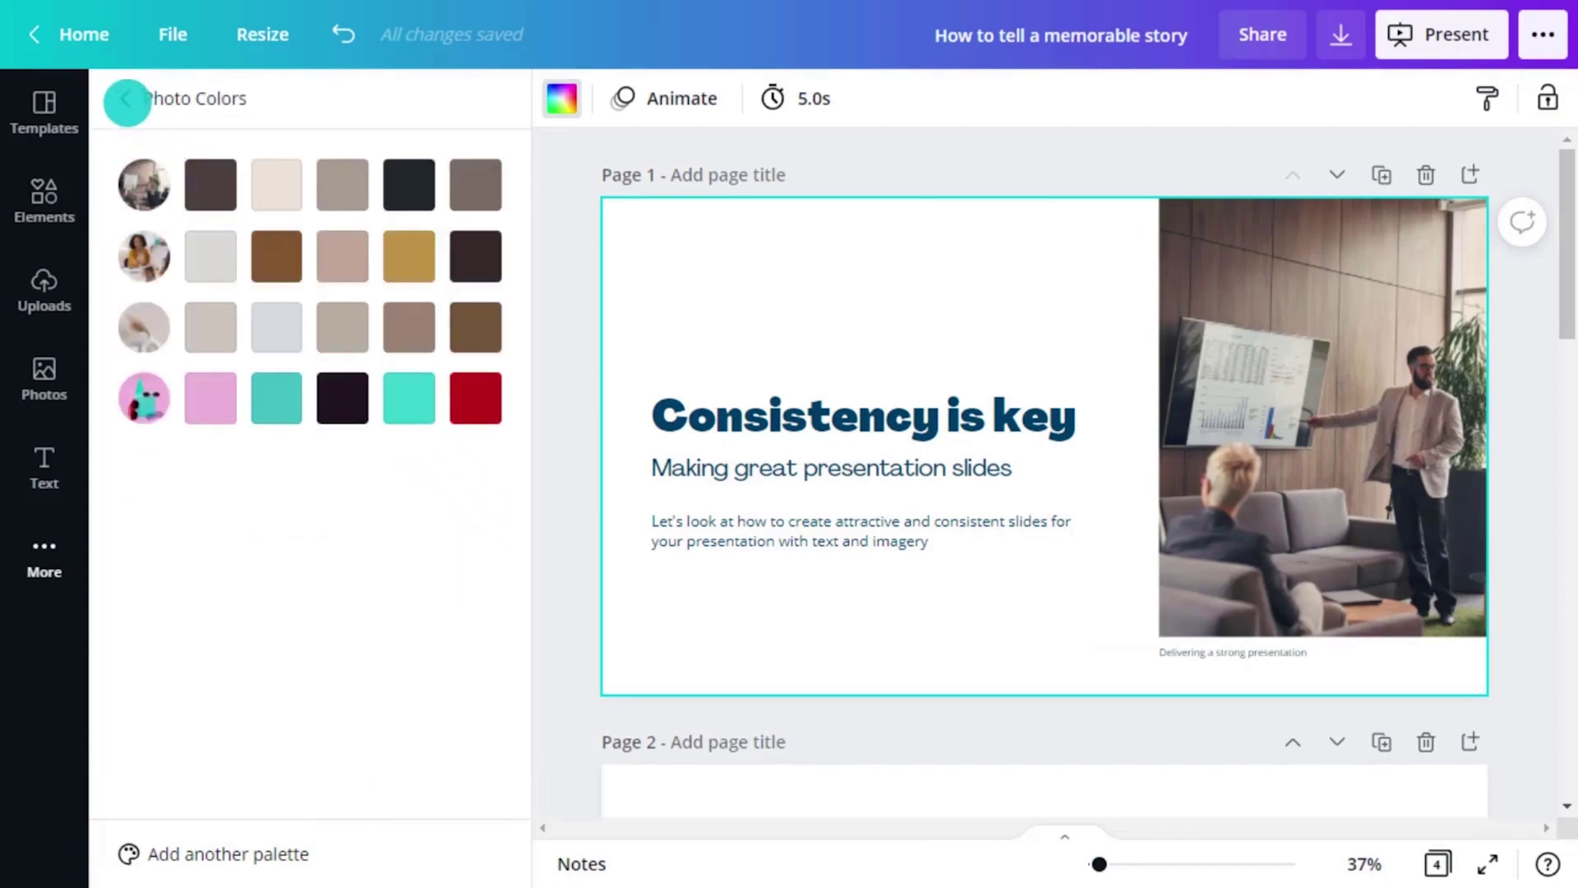
{"action": "left_click", "coordinate": [125, 99]}
{"action": "left_click", "coordinate": [274, 224]}
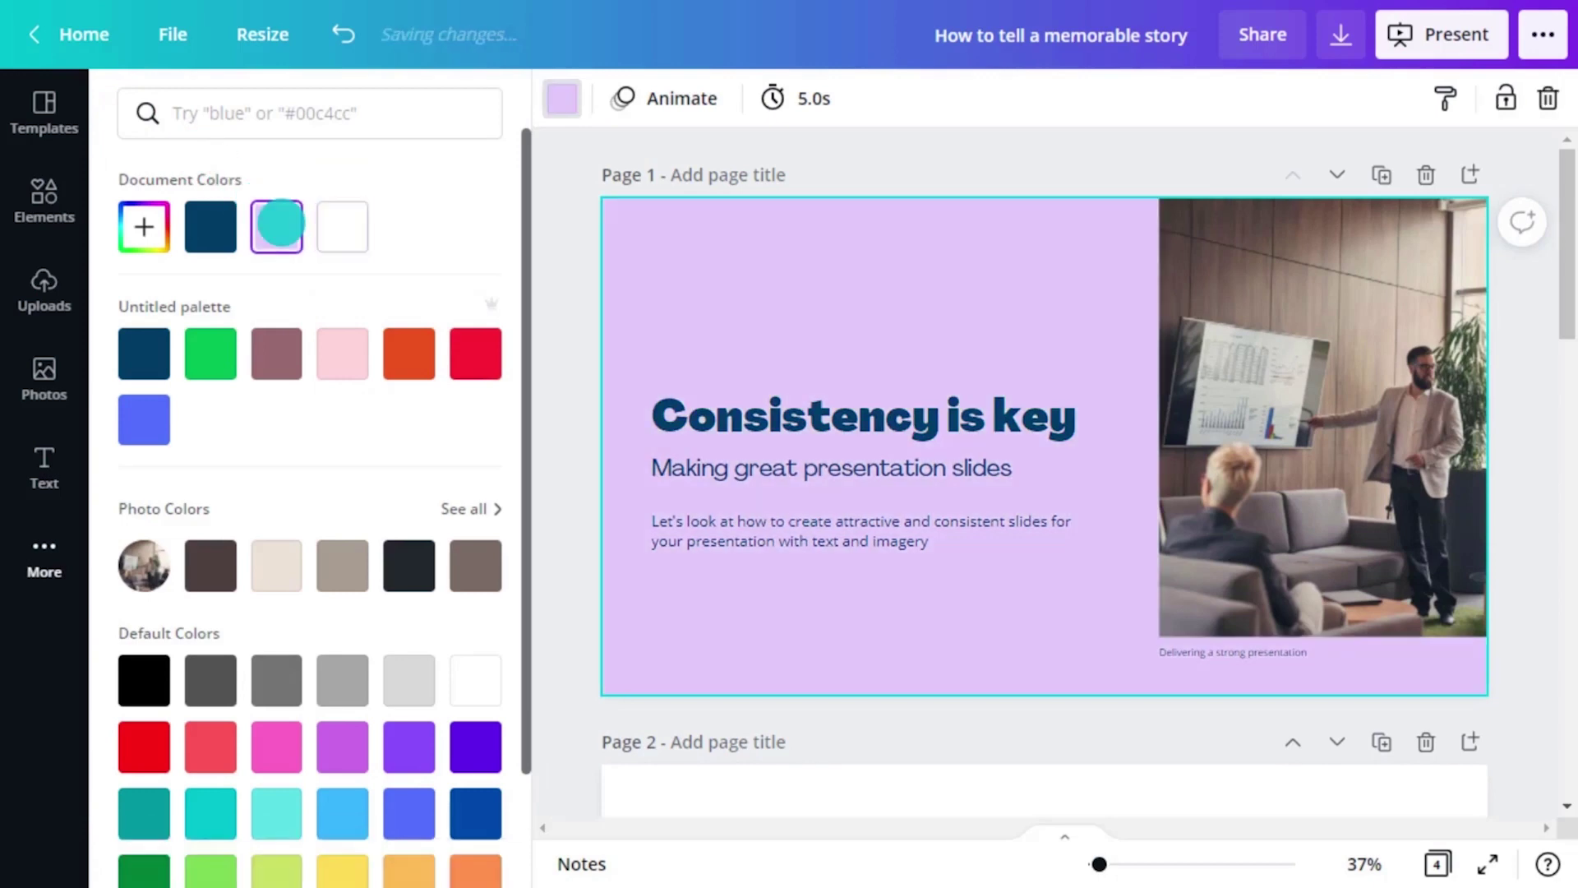
{"action": "left_click", "coordinate": [550, 373]}
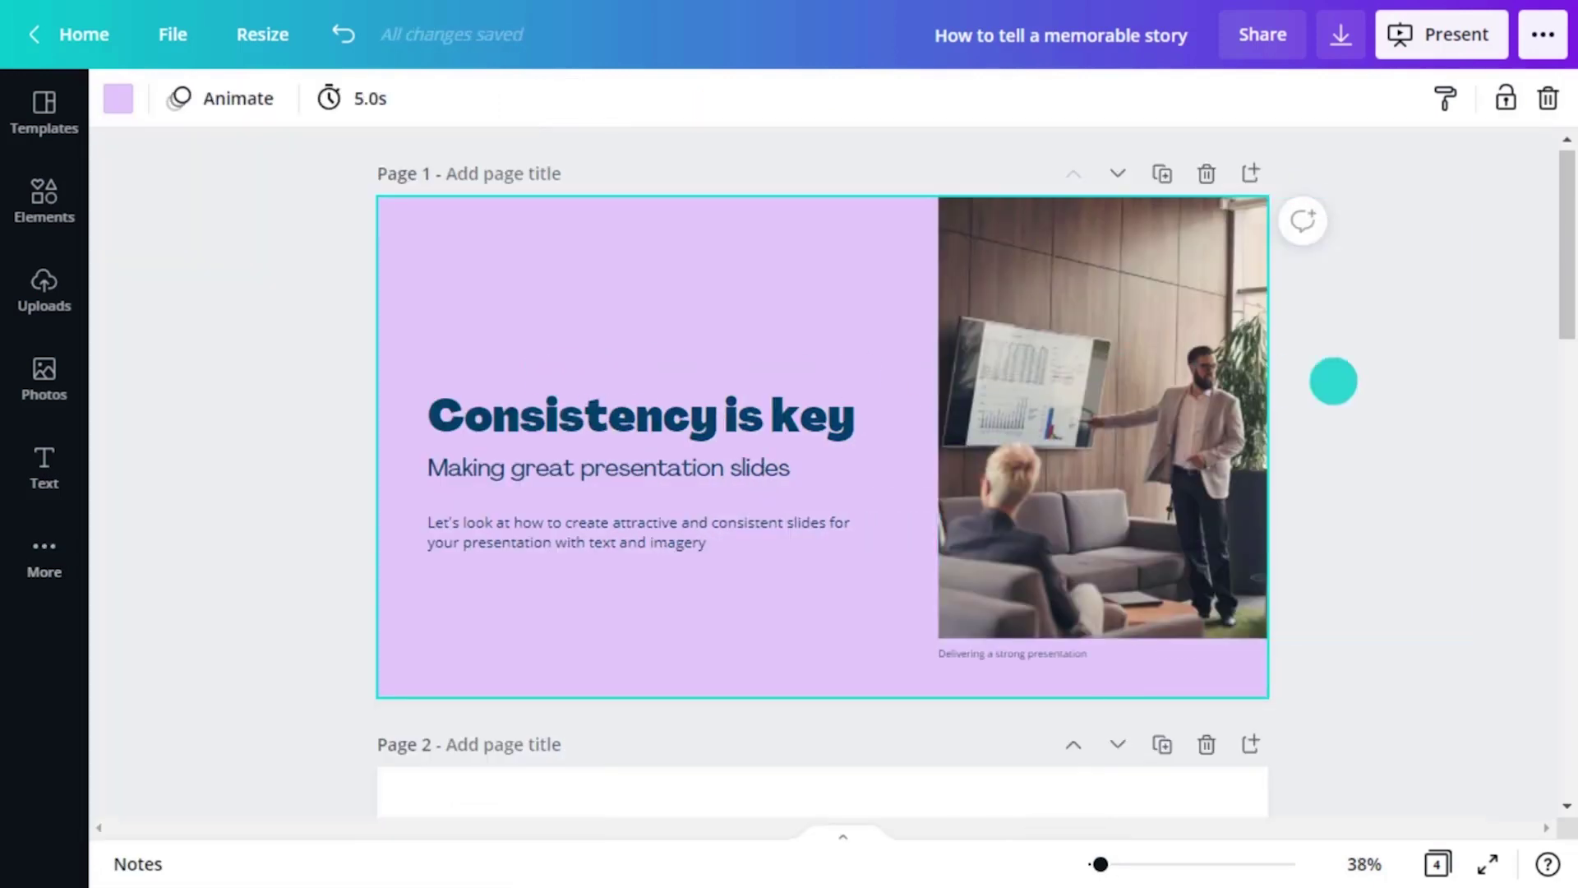
{"action": "left_click", "coordinate": [1505, 382]}
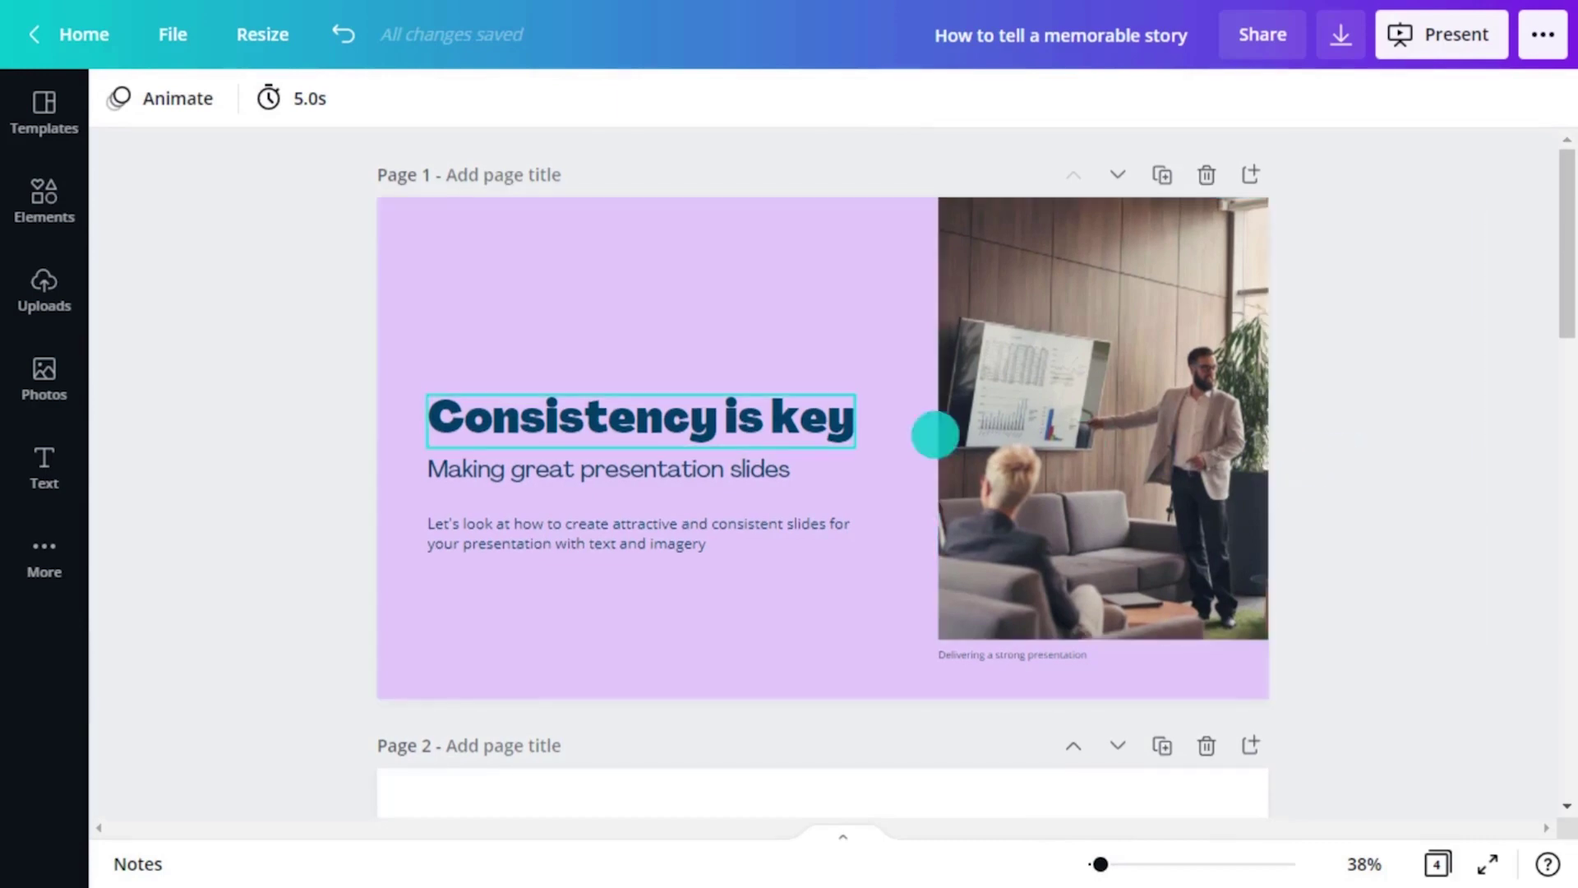
Colour the 'Consistency is key' title with the photo's dark brown and apply it on all pages
{"action": "left_click", "coordinate": [778, 421]}
{"action": "left_click", "coordinate": [495, 98]}
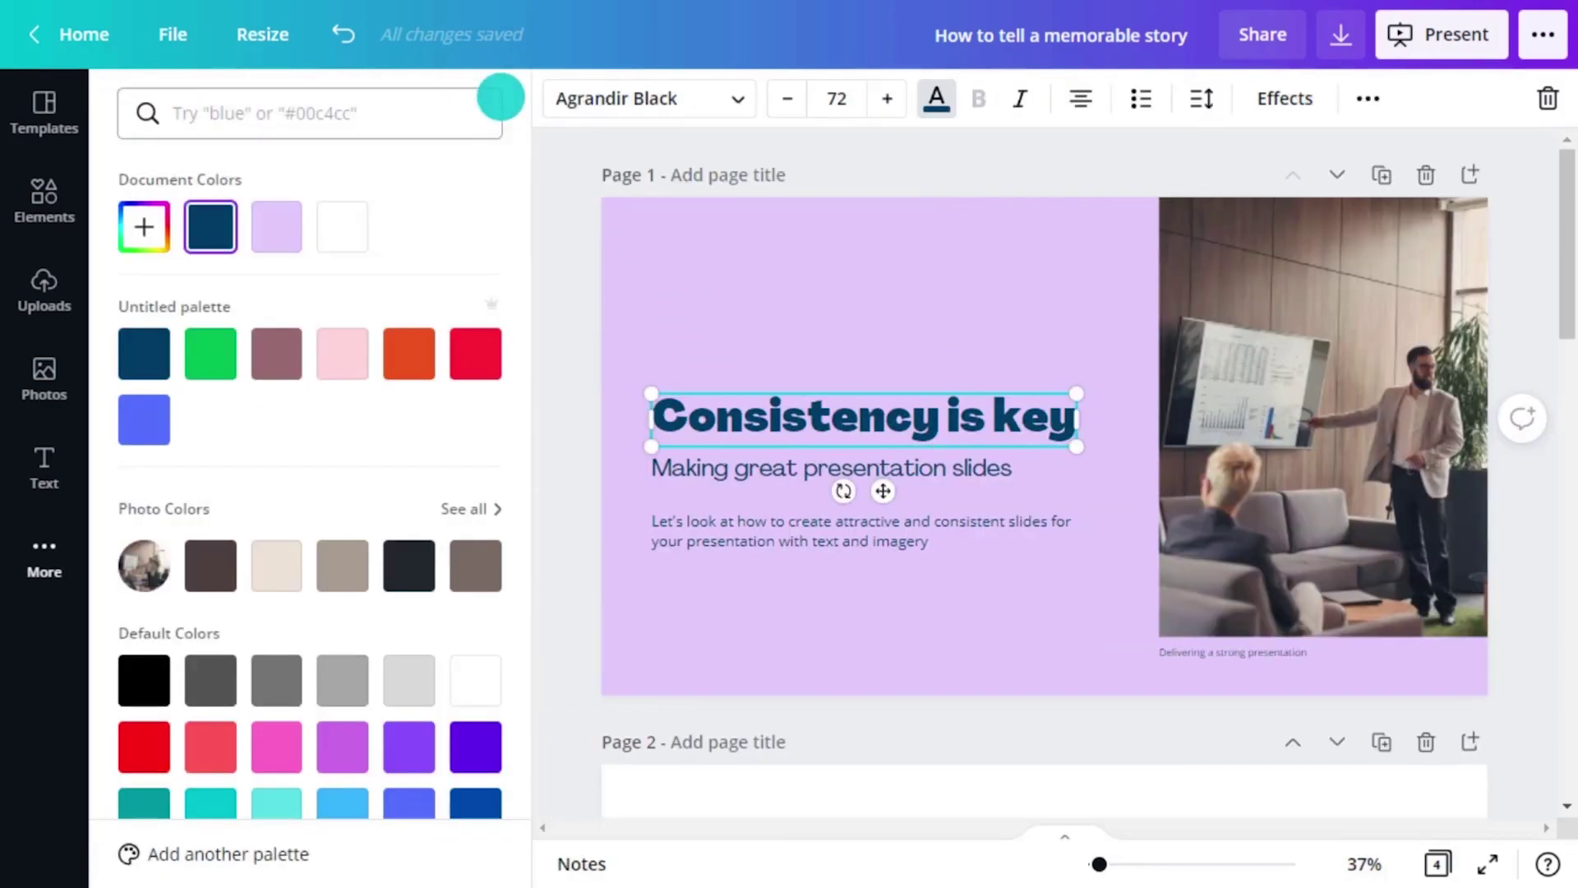
{"action": "left_click", "coordinate": [464, 507]}
{"action": "left_click", "coordinate": [211, 184]}
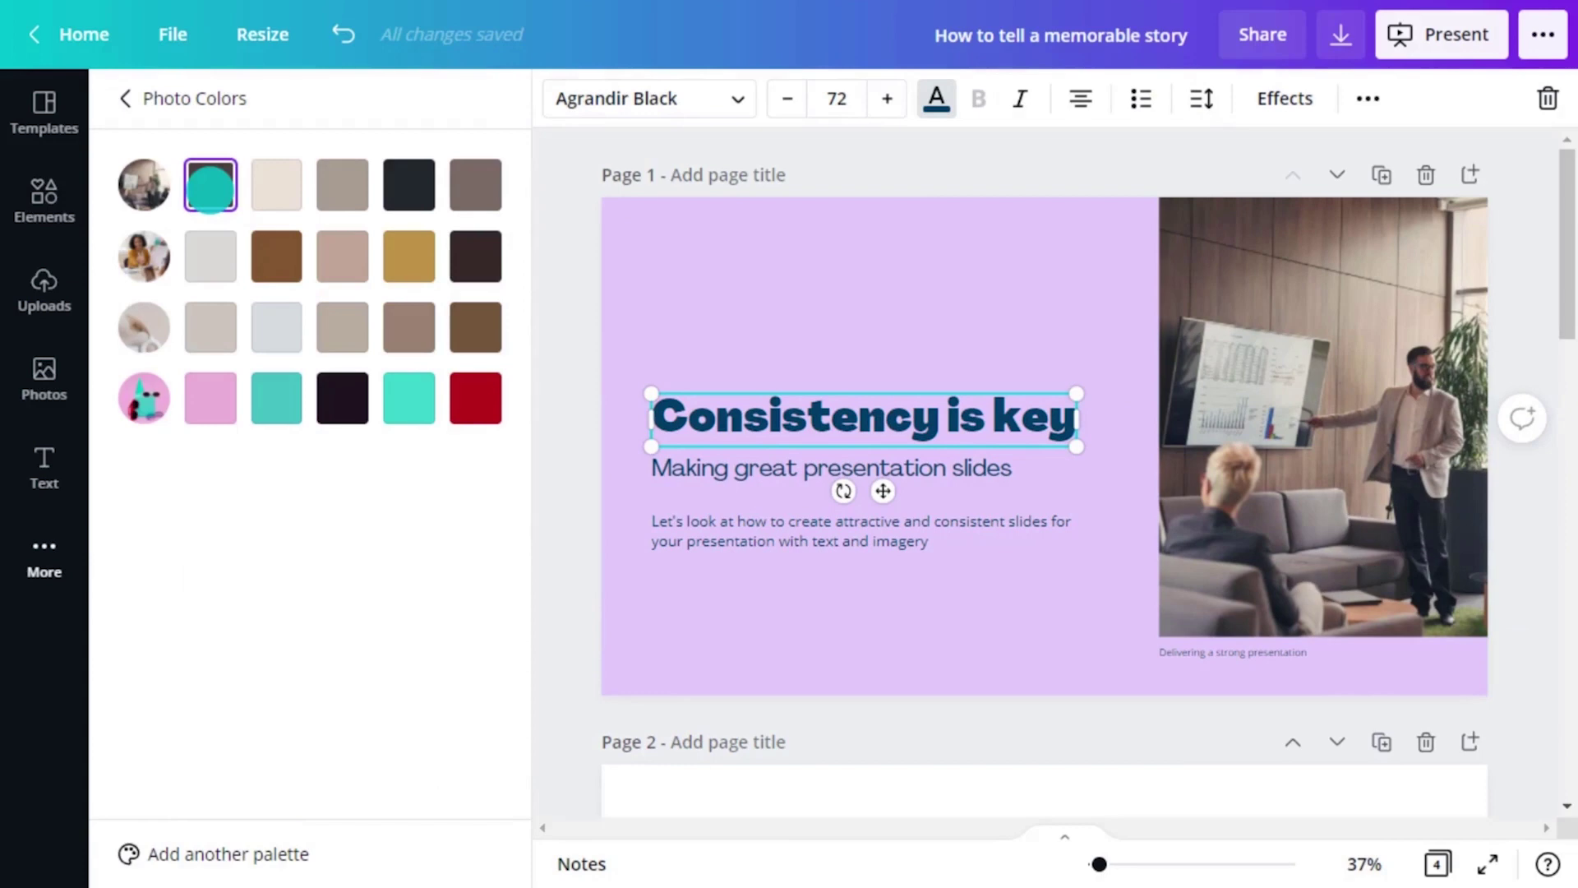
{"action": "left_click", "coordinate": [275, 838]}
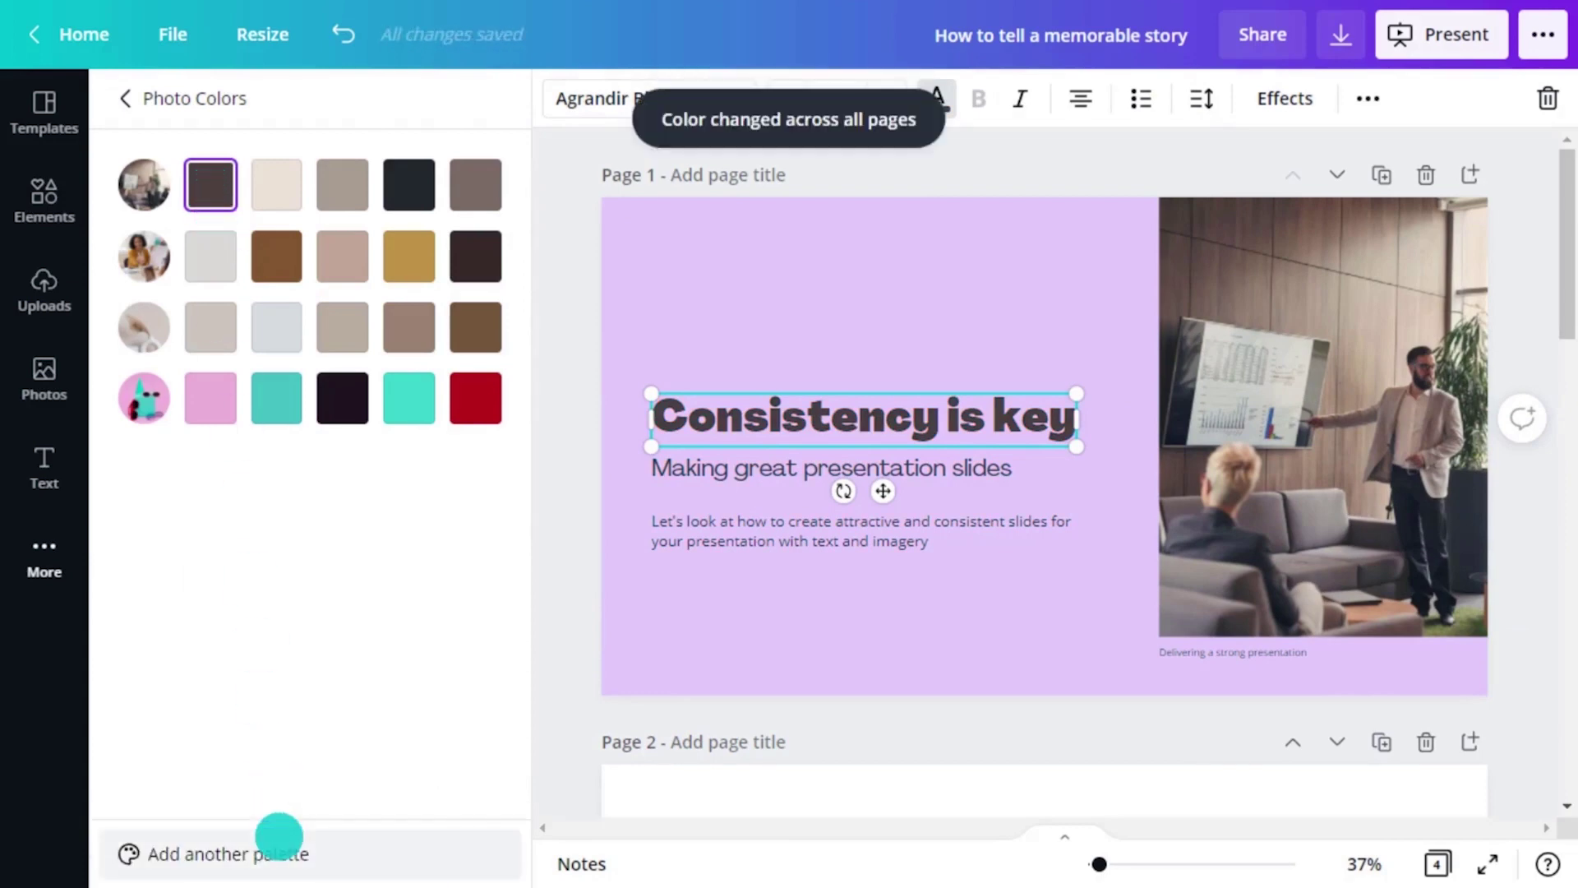